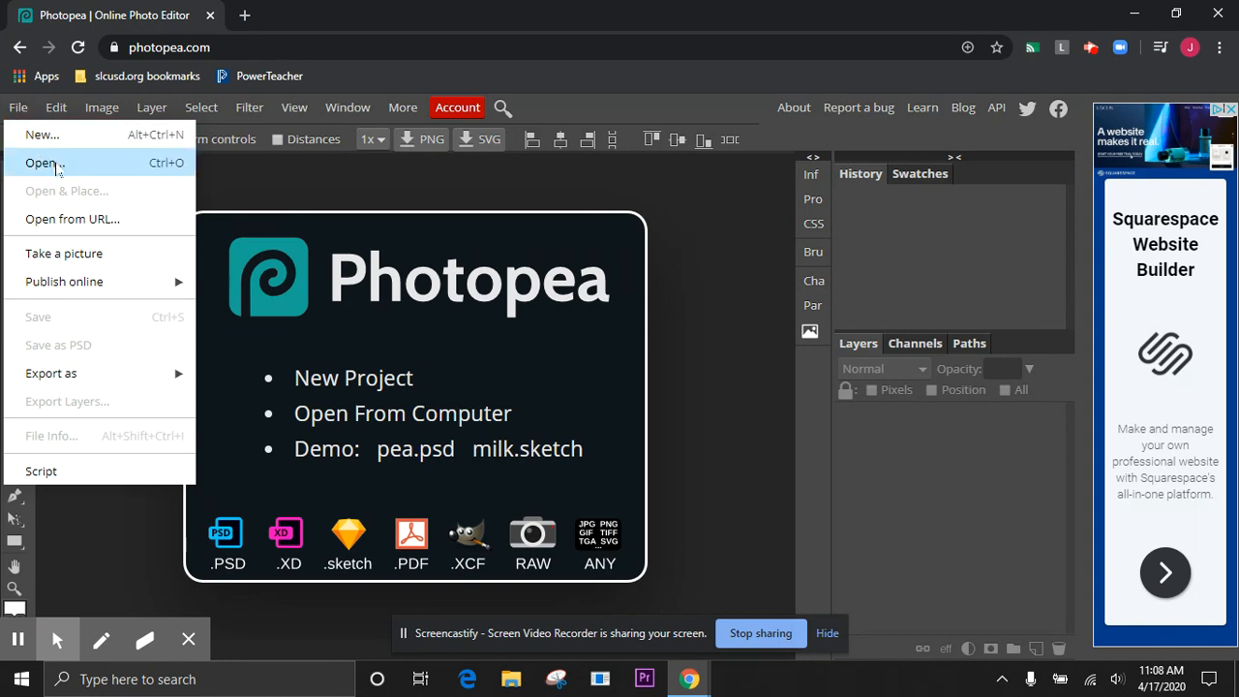
Open the Olive Tree photo from the Desktop folder Digi Photo B > Ansel Adams in your Hood > iPhone Photos
{"action": "left_click", "coordinate": [57, 165]}
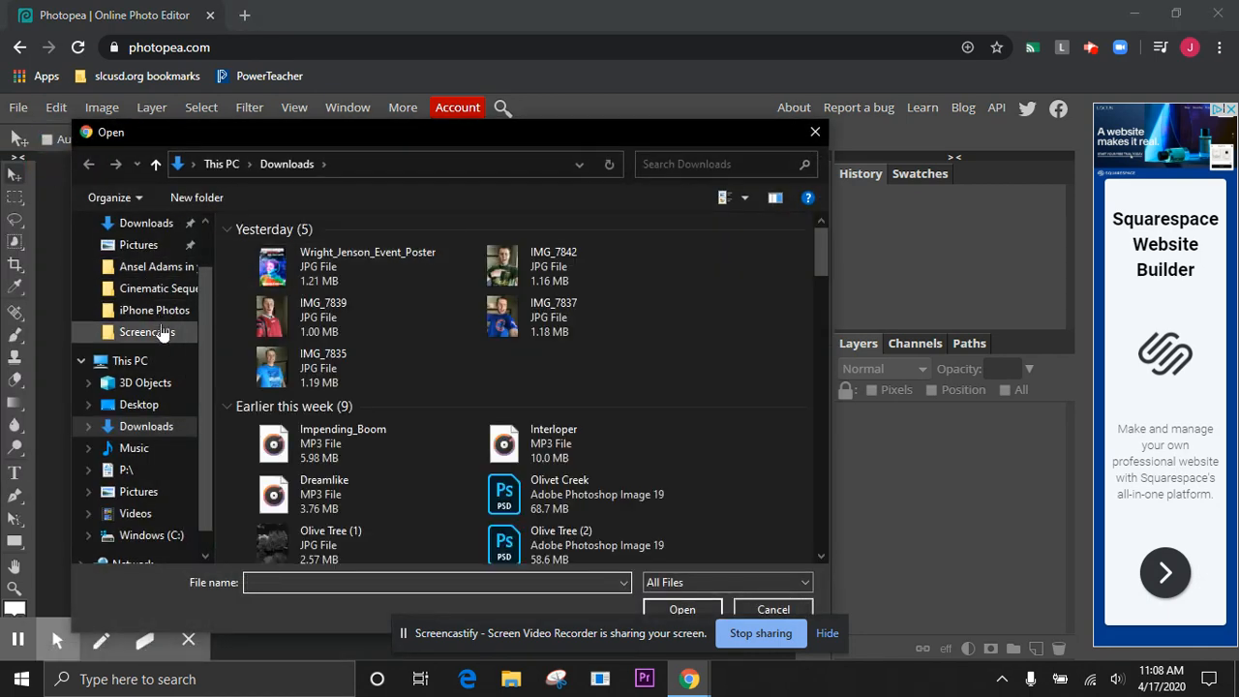
{"action": "scroll", "coordinate": [160, 332], "scroll_direction": "down", "scroll_amount": 1}
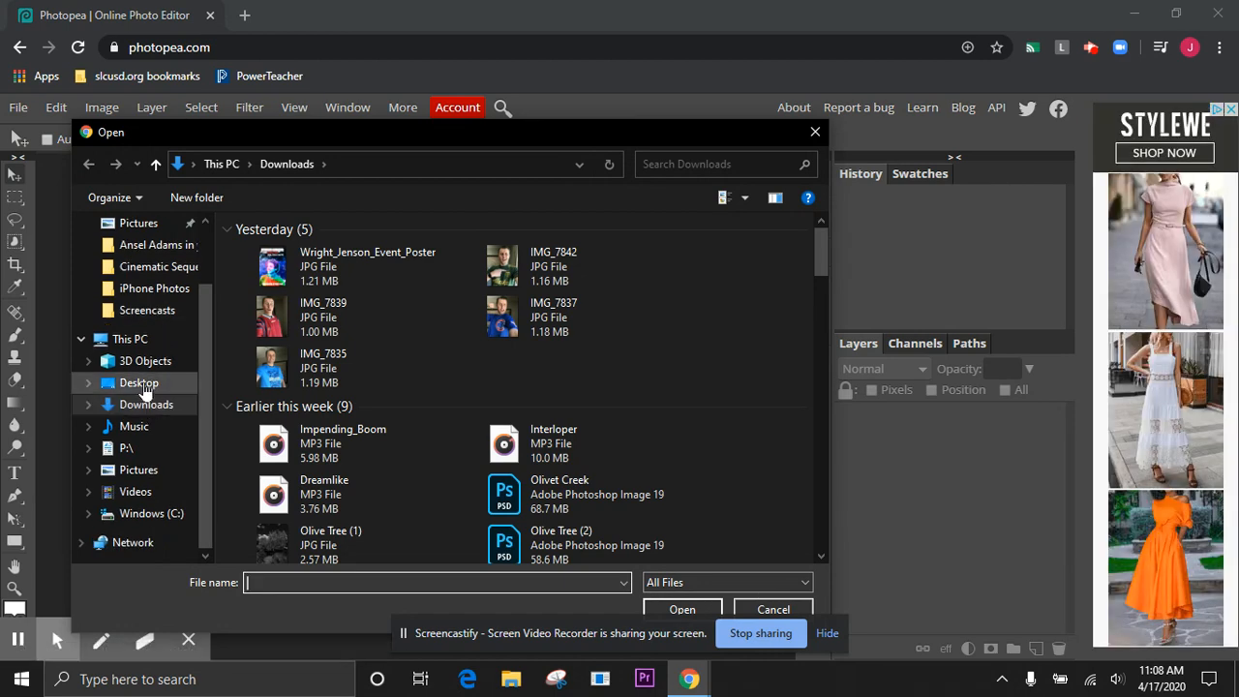
{"action": "left_click", "coordinate": [140, 384]}
{"action": "double_click", "coordinate": [292, 251]}
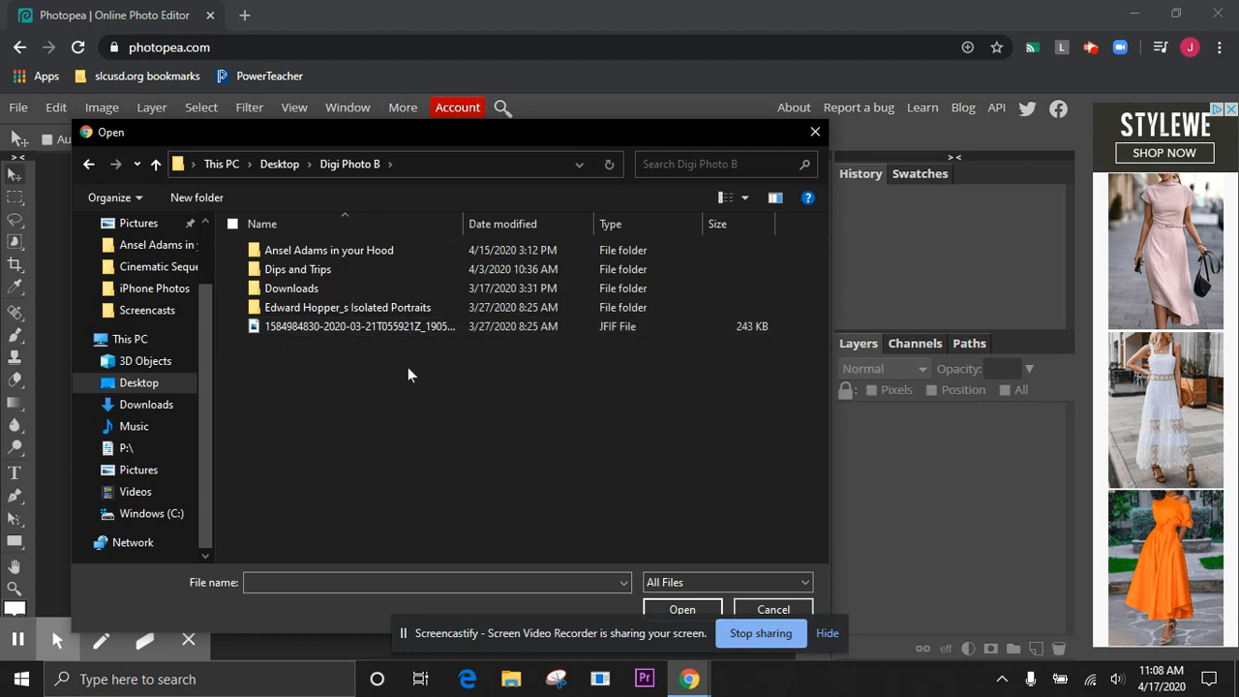
{"action": "double_click", "coordinate": [323, 254]}
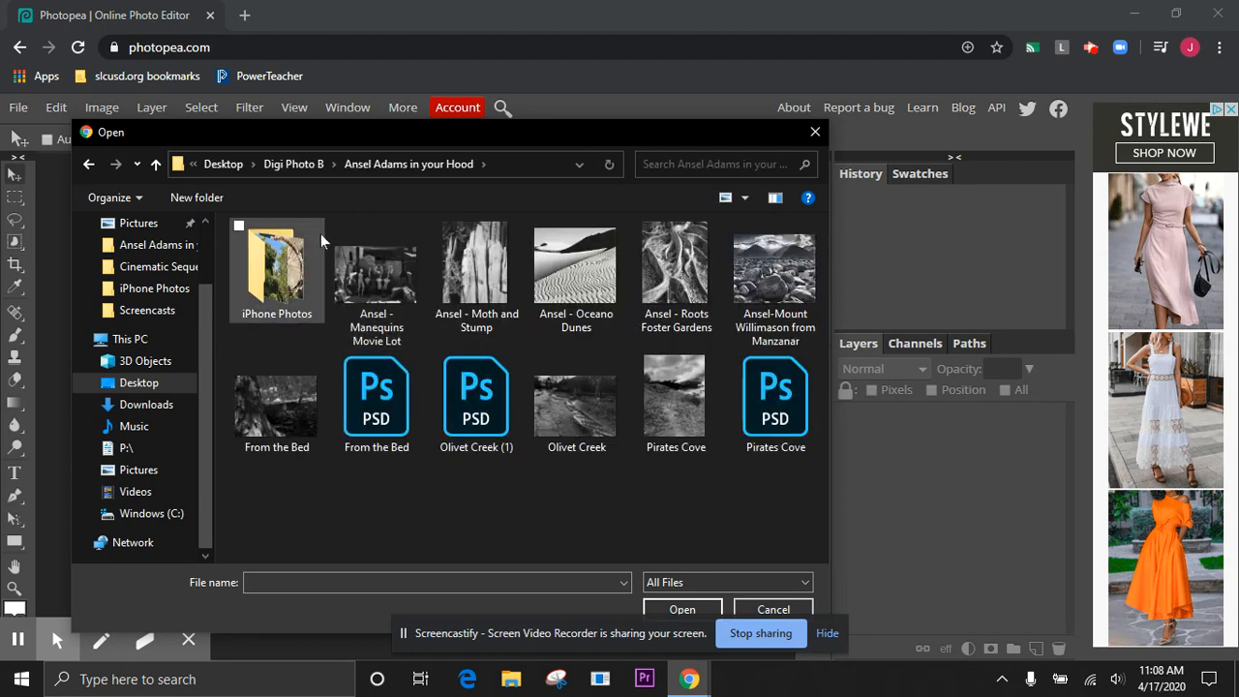
{"action": "double_click", "coordinate": [280, 265]}
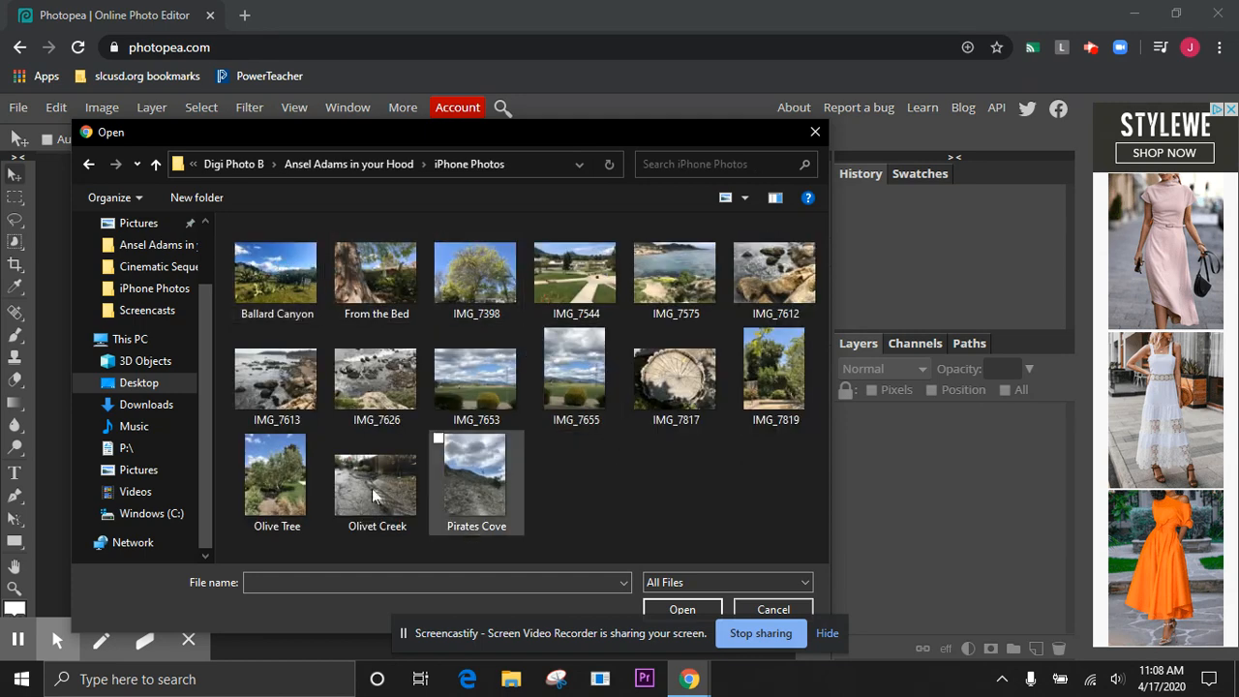
{"action": "left_click", "coordinate": [274, 484]}
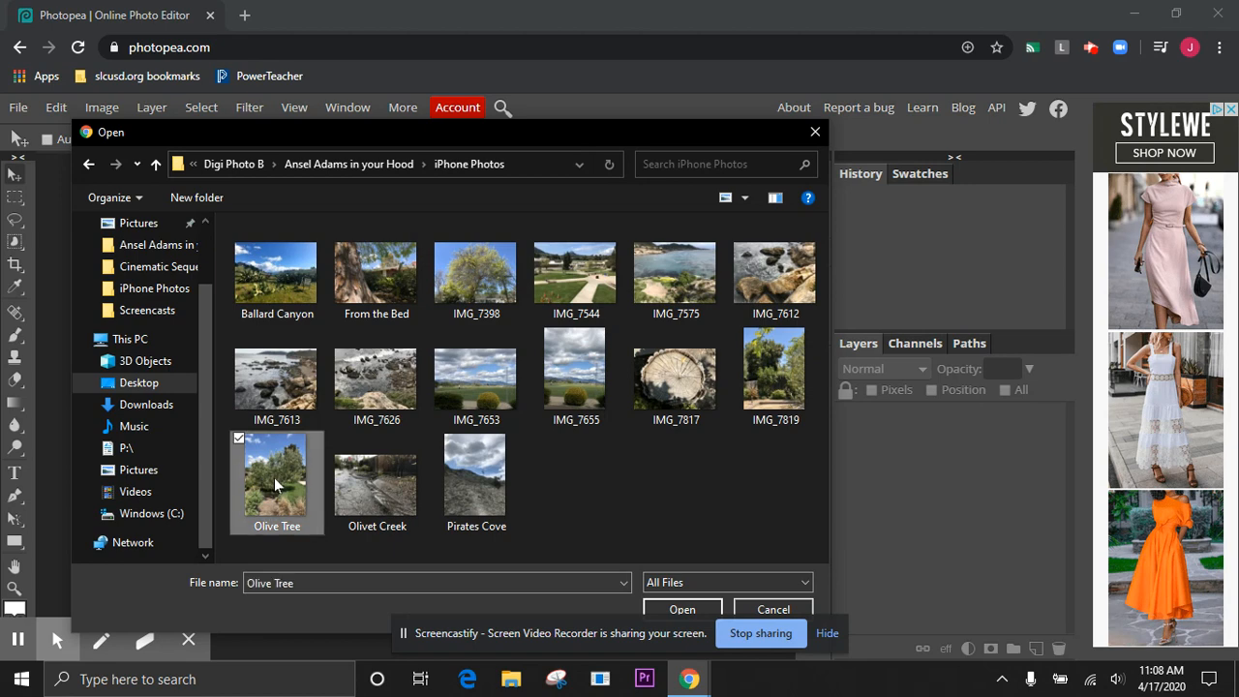
{"action": "left_click", "coordinate": [683, 610]}
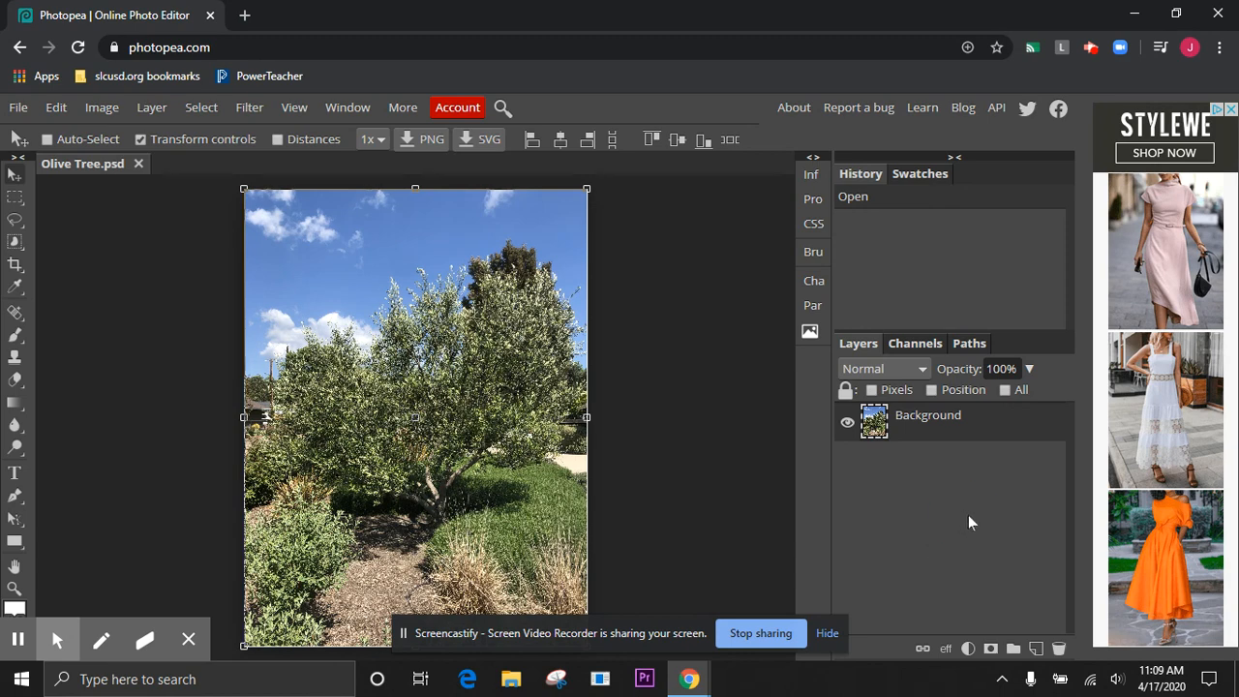
Add a Black & White adjustment layer above the photo with Cyan at -90 and Blue at -13
{"action": "left_click", "coordinate": [968, 649]}
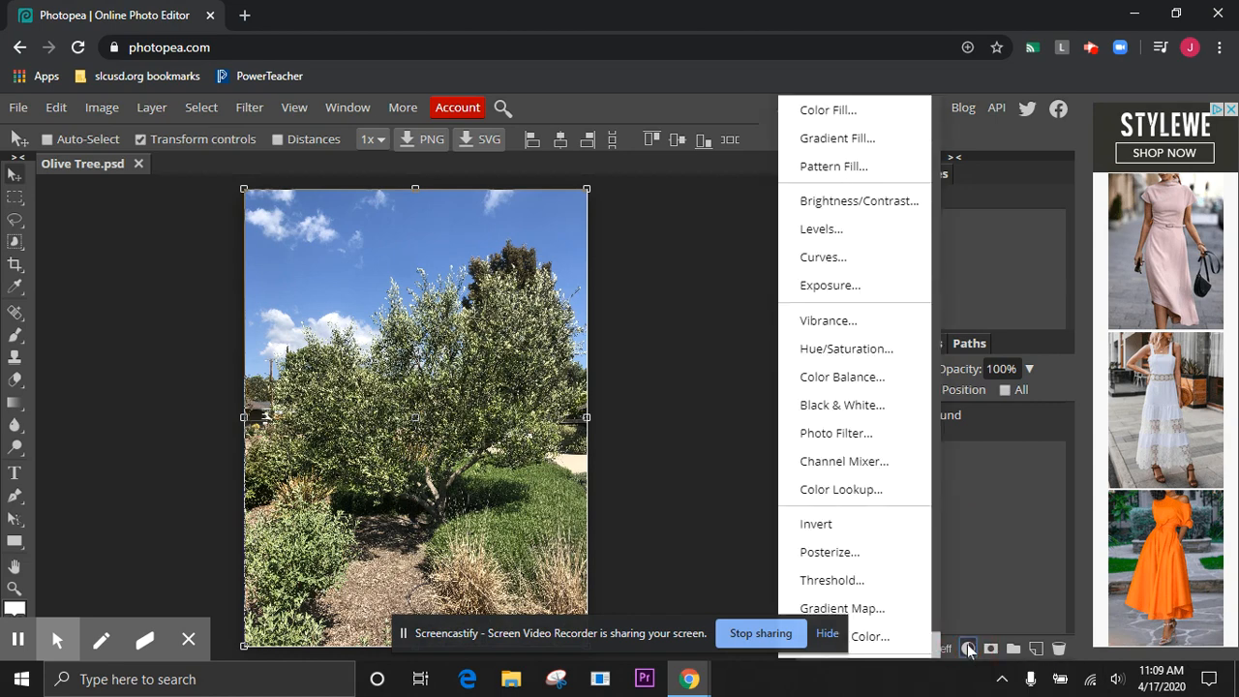
{"action": "left_click", "coordinate": [866, 412]}
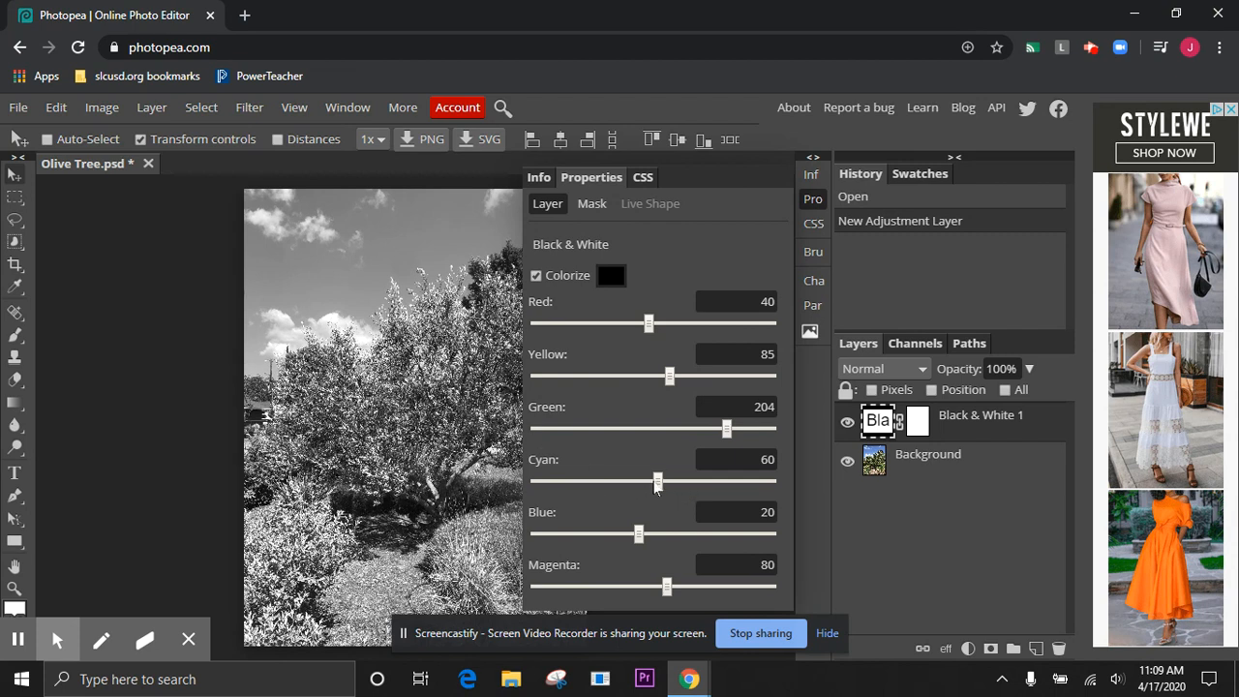
{"action": "left_click_drag", "start_coordinate": [654, 484], "coordinate": [588, 492]}
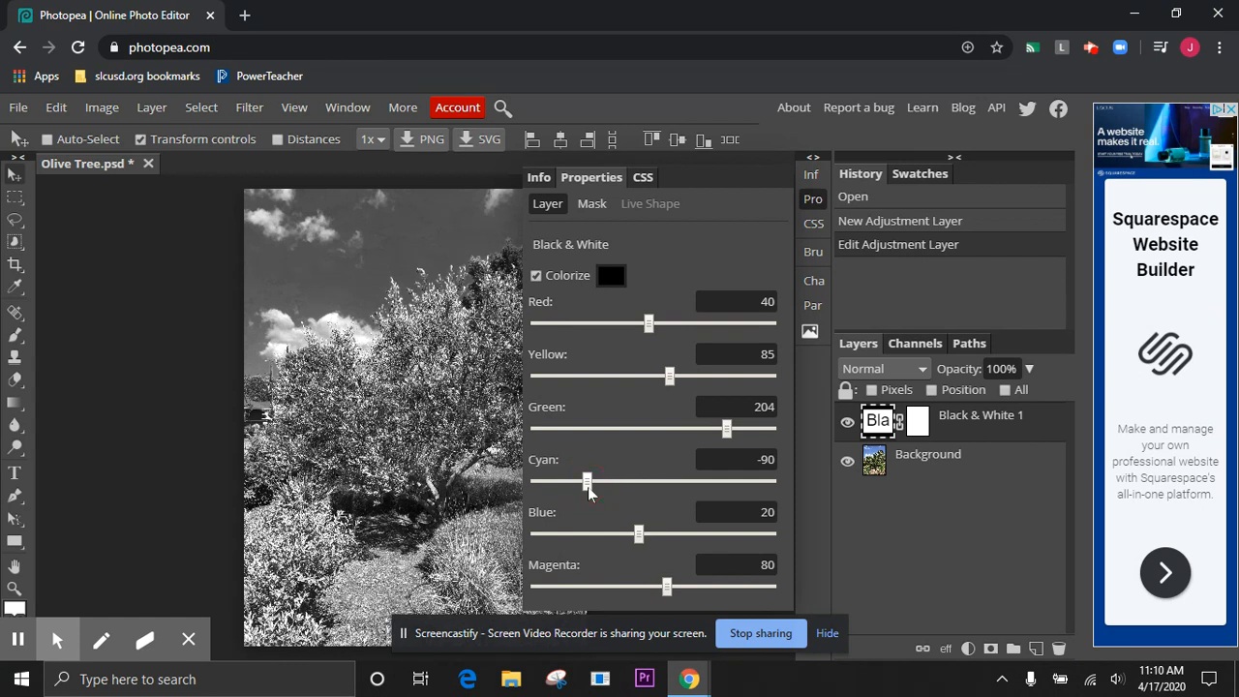
{"action": "left_click_drag", "start_coordinate": [638, 534], "coordinate": [626, 540]}
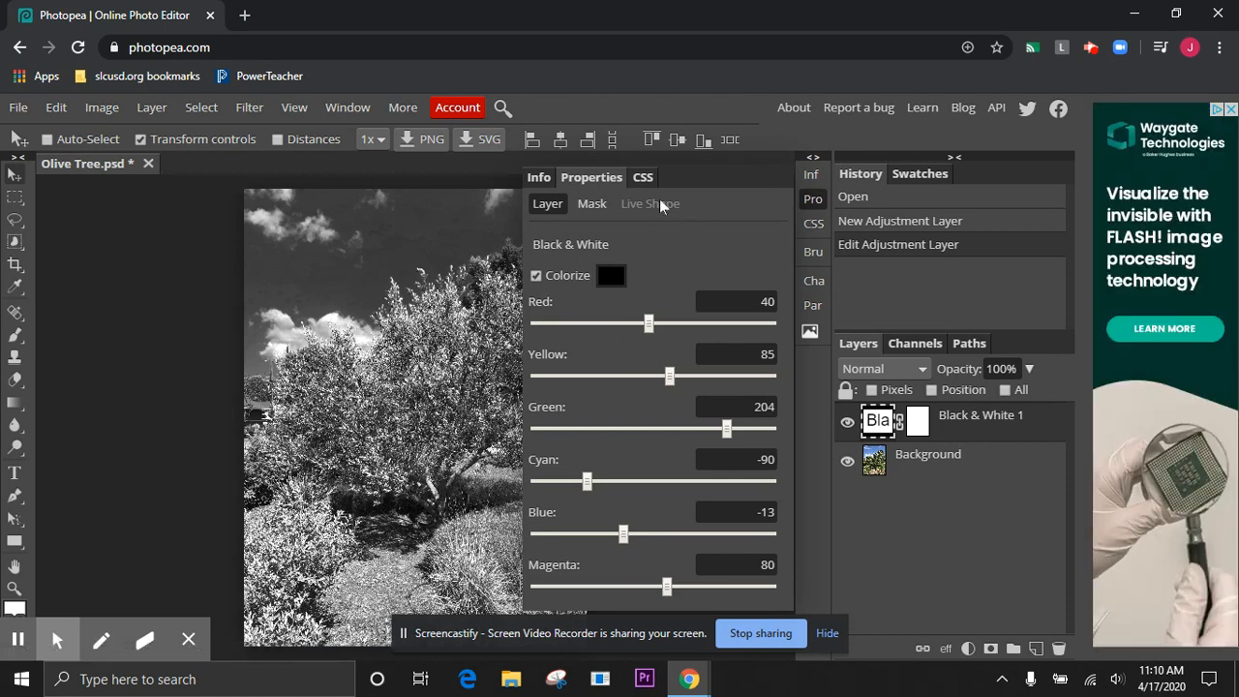
{"action": "left_click", "coordinate": [812, 200]}
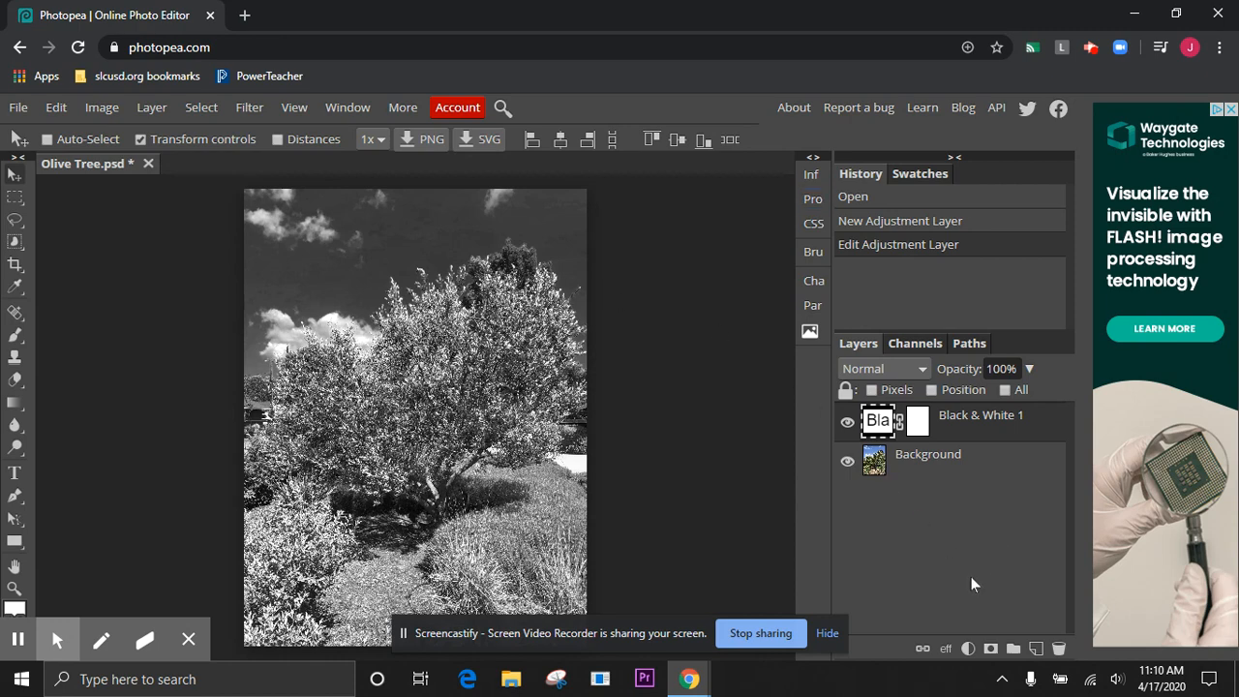
Add a Curves adjustment layer and move the curve's black point and white point inward to raise contrast
{"action": "left_click", "coordinate": [969, 647]}
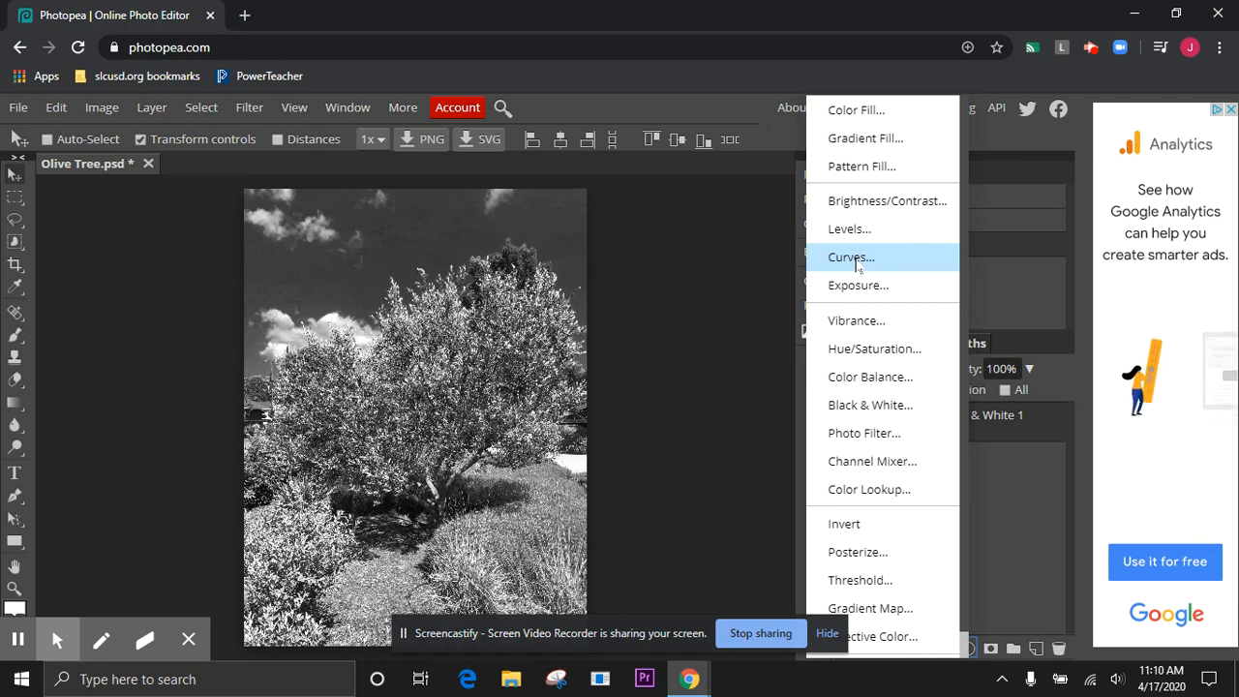
{"action": "left_click", "coordinate": [858, 260]}
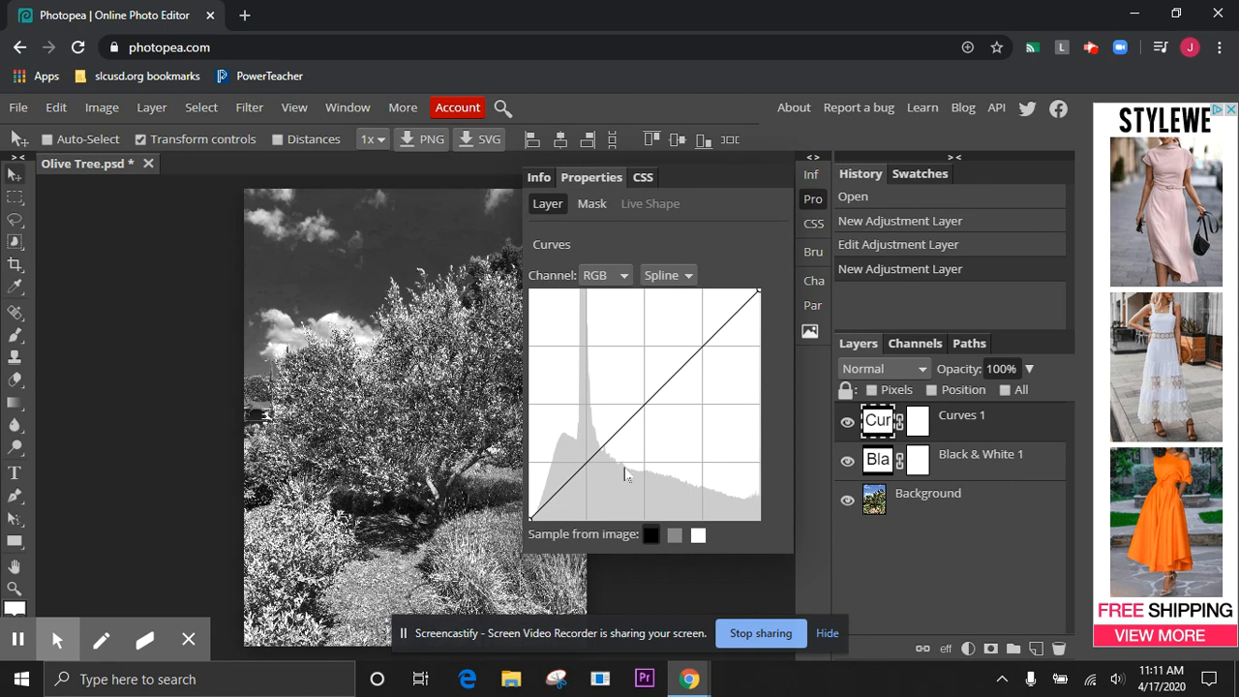
{"action": "left_click_drag", "start_coordinate": [531, 521], "coordinate": [541, 525]}
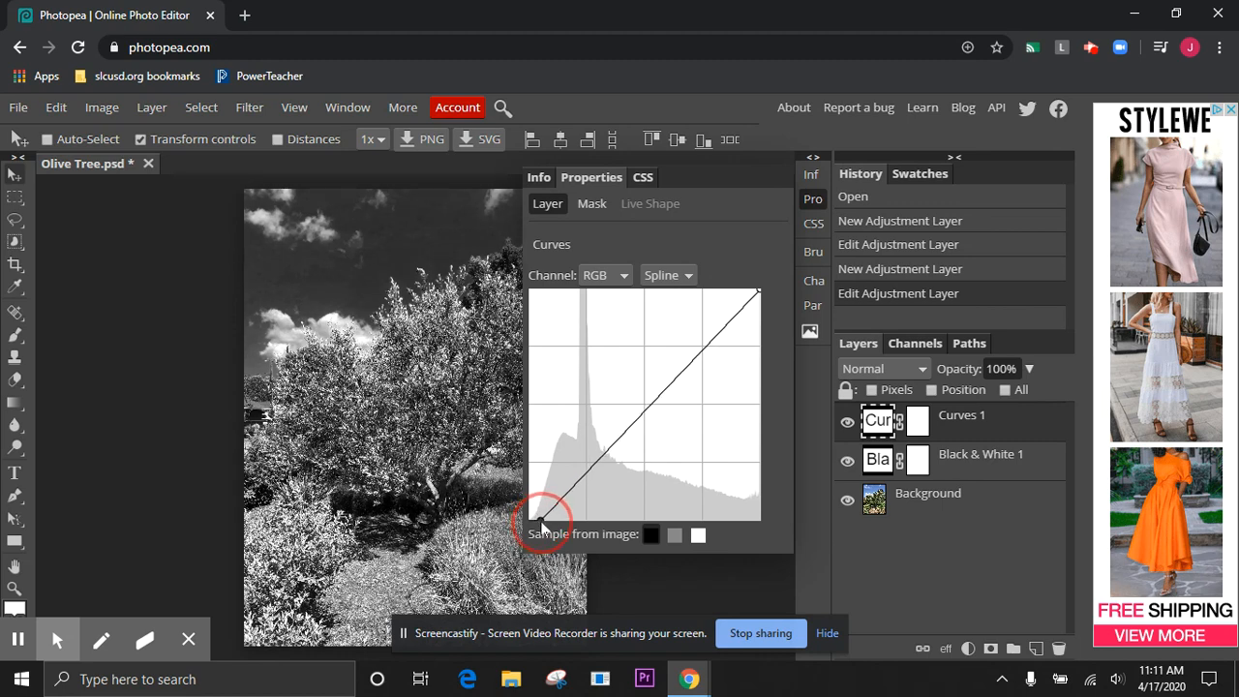
{"action": "left_click_drag", "start_coordinate": [541, 525], "coordinate": [542, 526]}
{"action": "left_click_drag", "start_coordinate": [543, 525], "coordinate": [542, 525]}
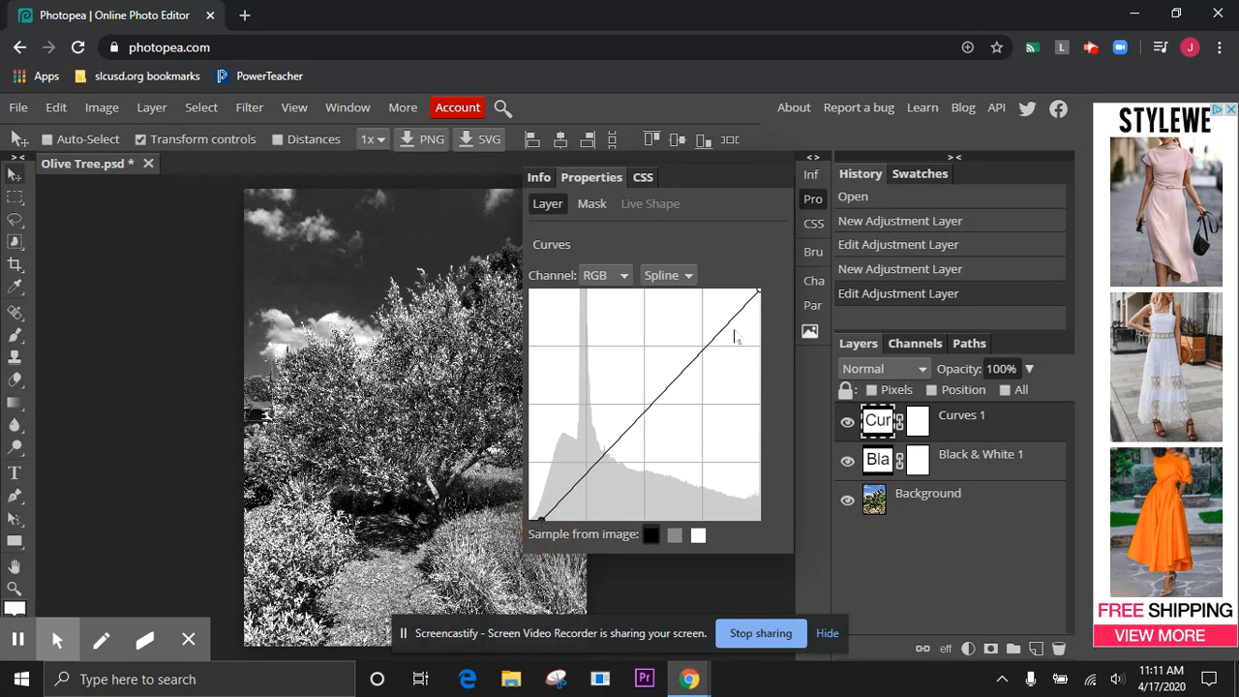
{"action": "left_click_drag", "start_coordinate": [758, 293], "coordinate": [724, 310]}
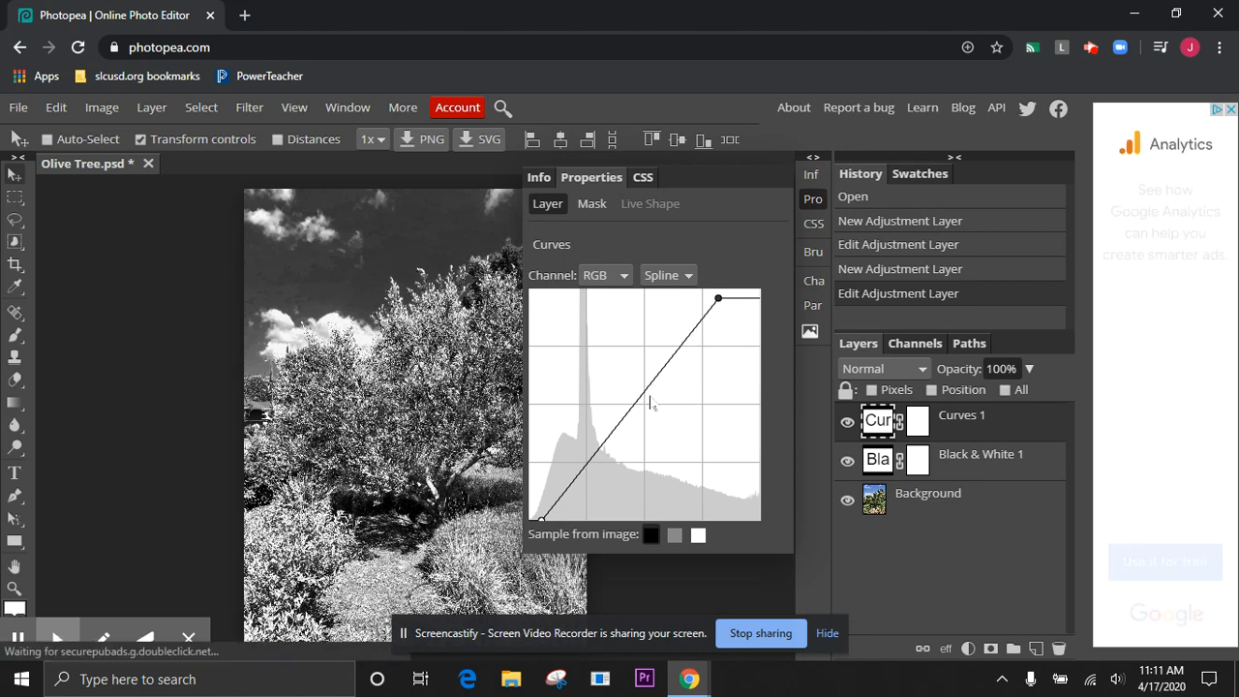
Add a midpoint to the RGB curve and pull it slightly down to darken the midtones
{"action": "mouse_move", "coordinate": [645, 396]}
{"action": "left_mouse_down"}
{"action": "mouse_move", "coordinate": [629, 380]}
{"action": "mouse_move", "coordinate": [661, 407]}
{"action": "left_mouse_up"}
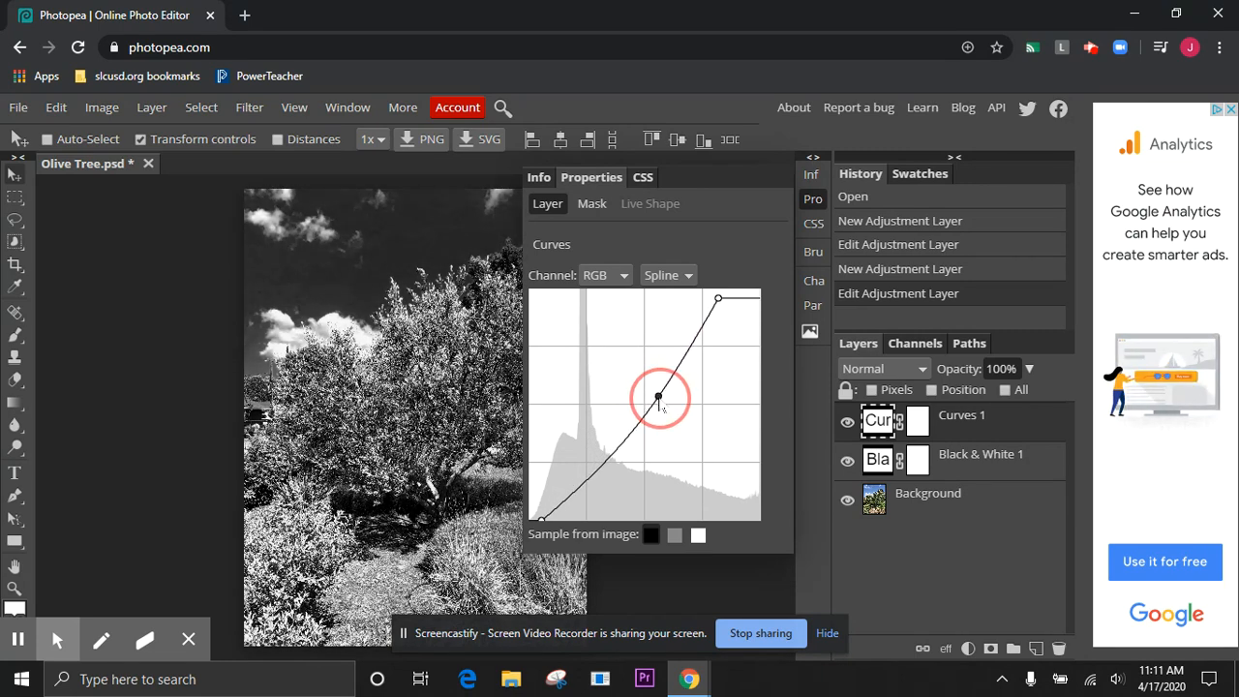
{"action": "left_click_drag", "start_coordinate": [661, 407], "coordinate": [662, 407]}
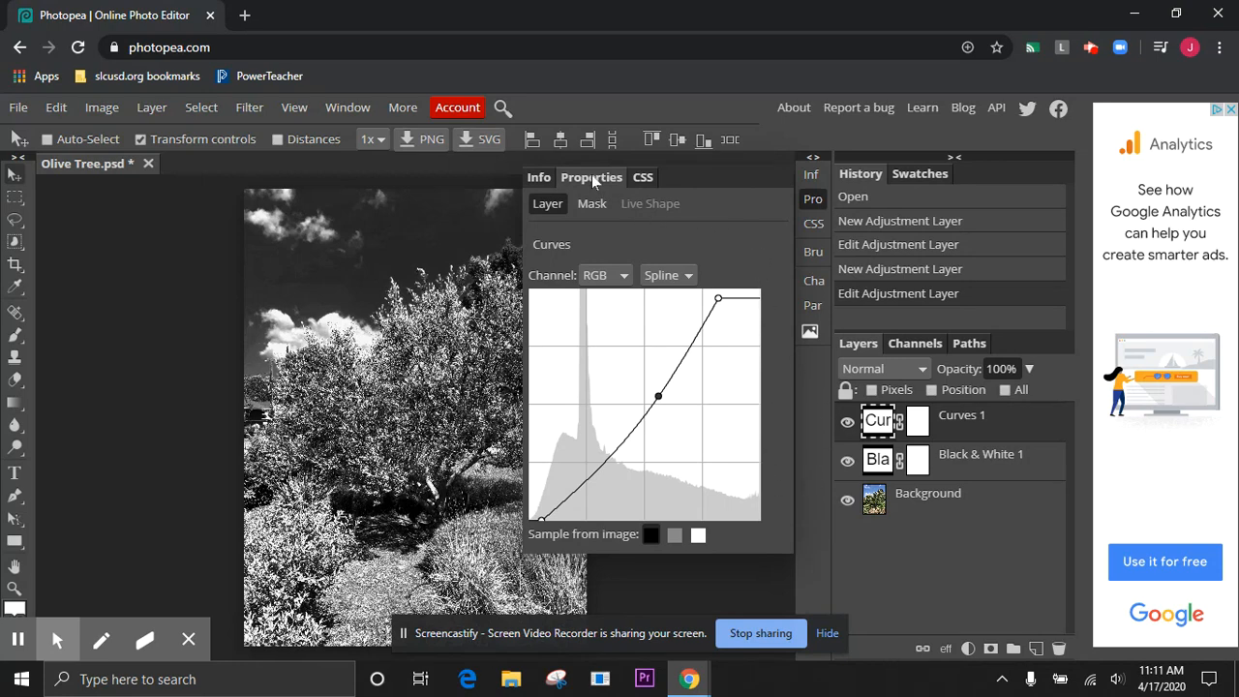
{"action": "left_click", "coordinate": [813, 201]}
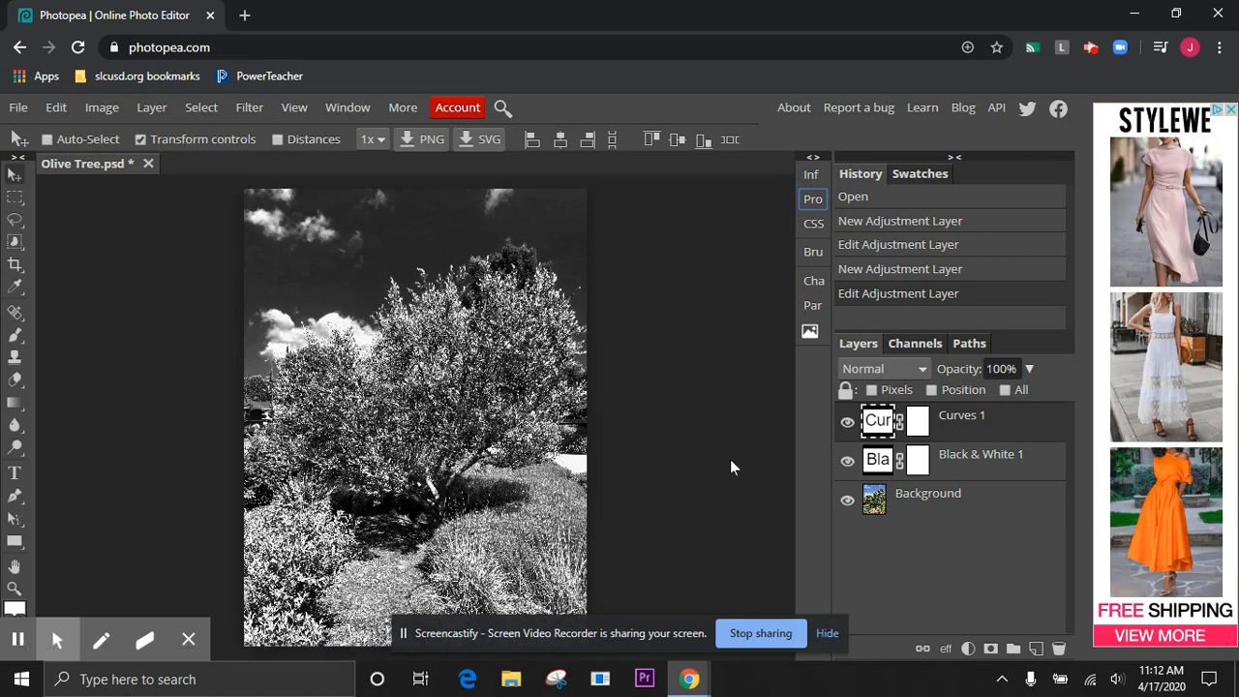
Select the Background layer and activate the Dodge Tool for work on the olive tree's foliage
{"action": "left_click", "coordinate": [939, 499]}
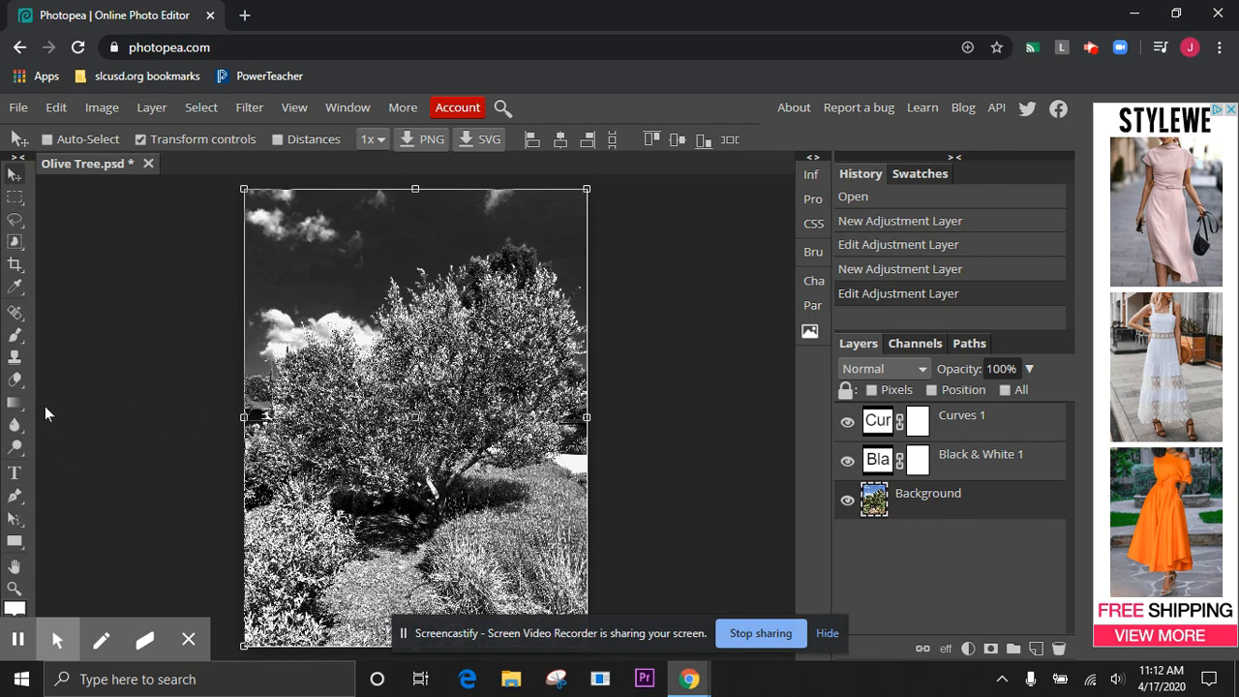
{"action": "left_click", "coordinate": [14, 449]}
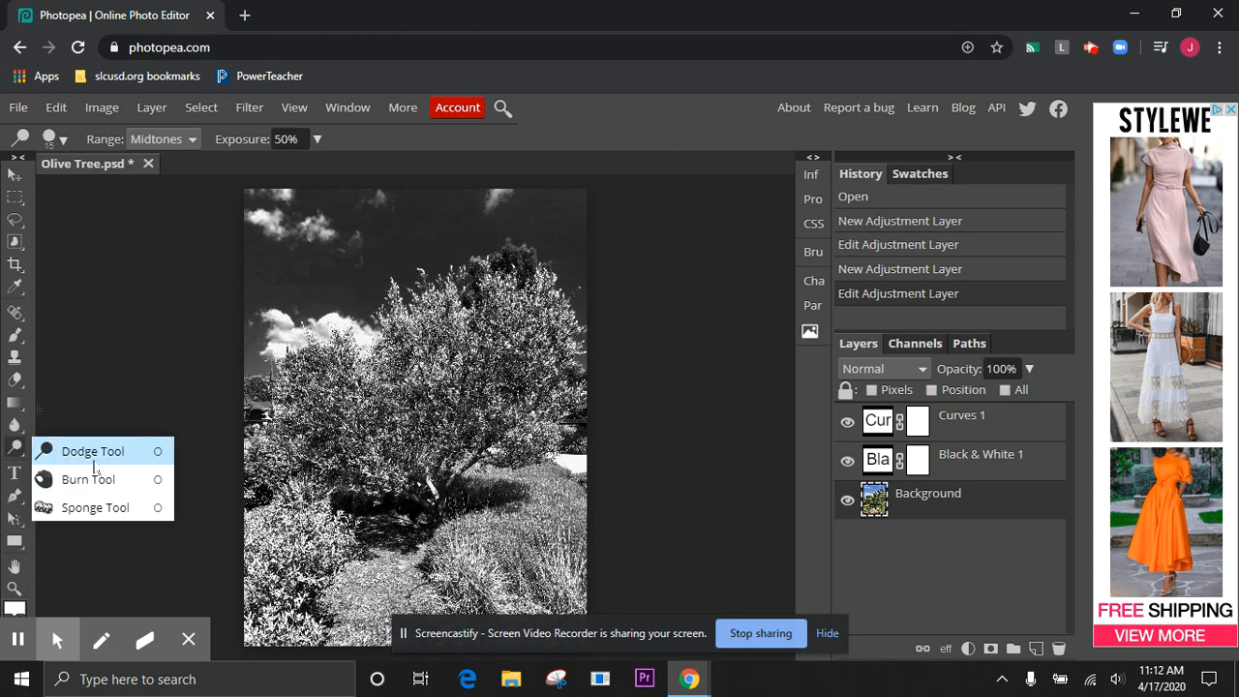
{"action": "left_click", "coordinate": [90, 461]}
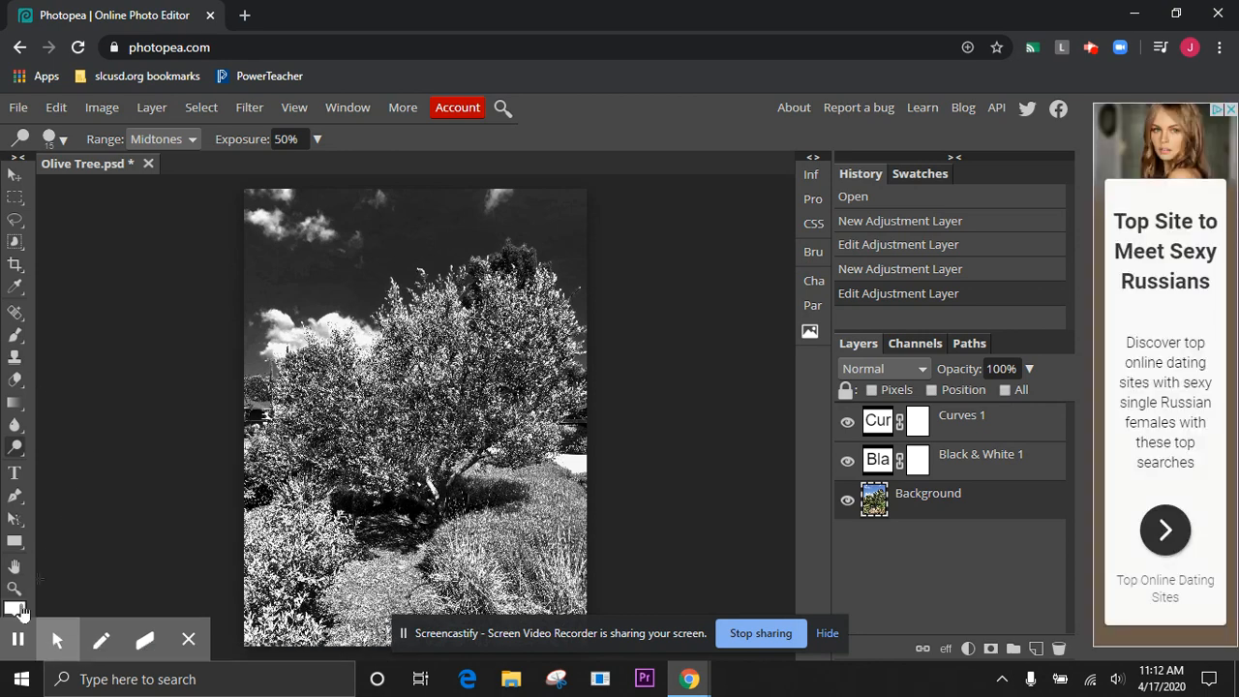
{"action": "left_click", "coordinate": [15, 590]}
{"action": "left_click", "coordinate": [384, 384]}
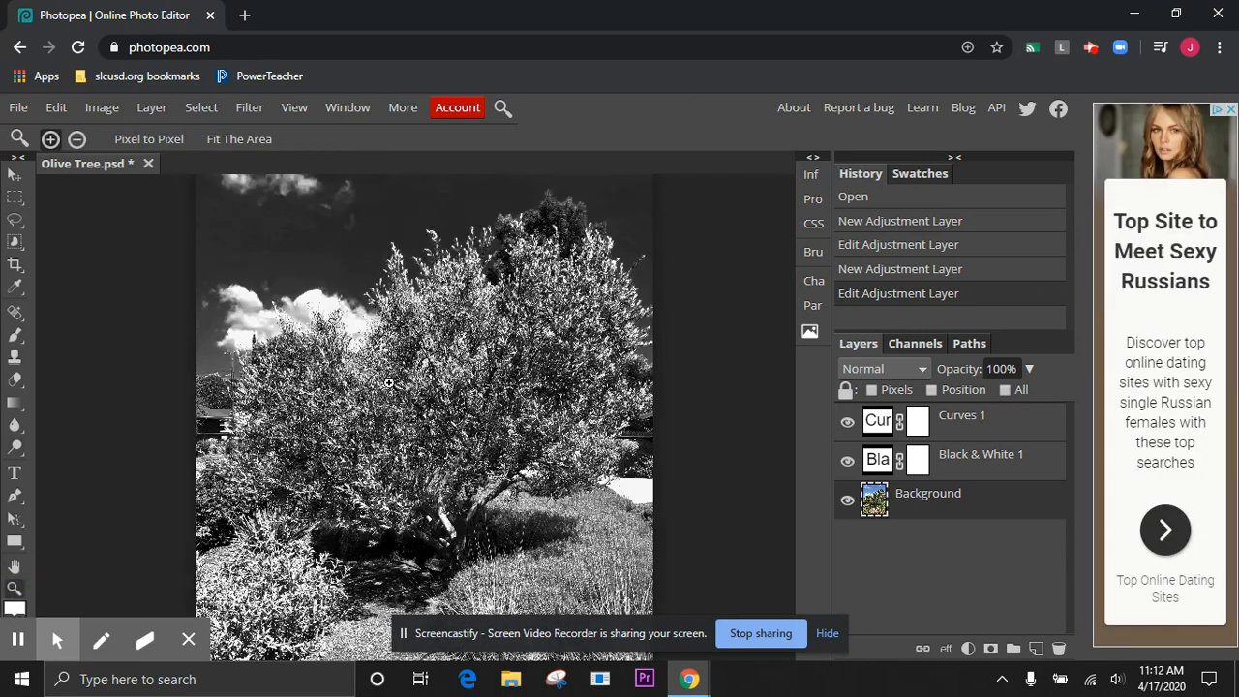
{"action": "left_click", "coordinate": [548, 383]}
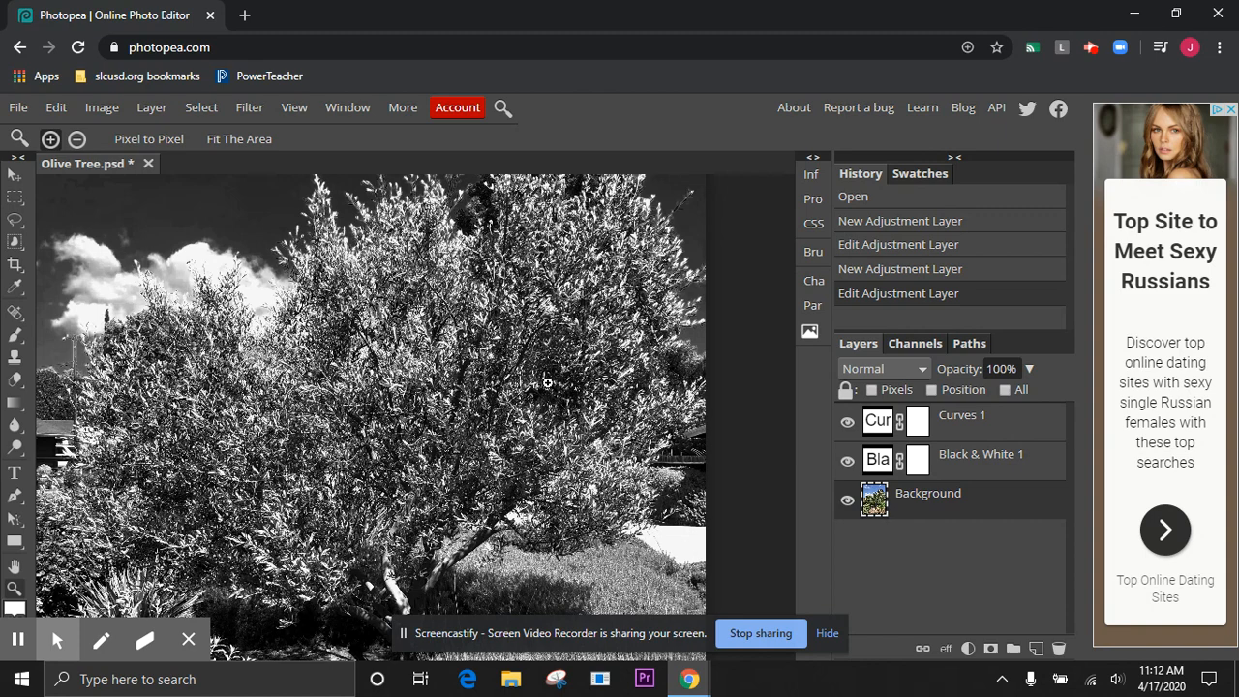
{"action": "scroll", "coordinate": [433, 360], "scroll_direction": "up", "scroll_amount": 3}
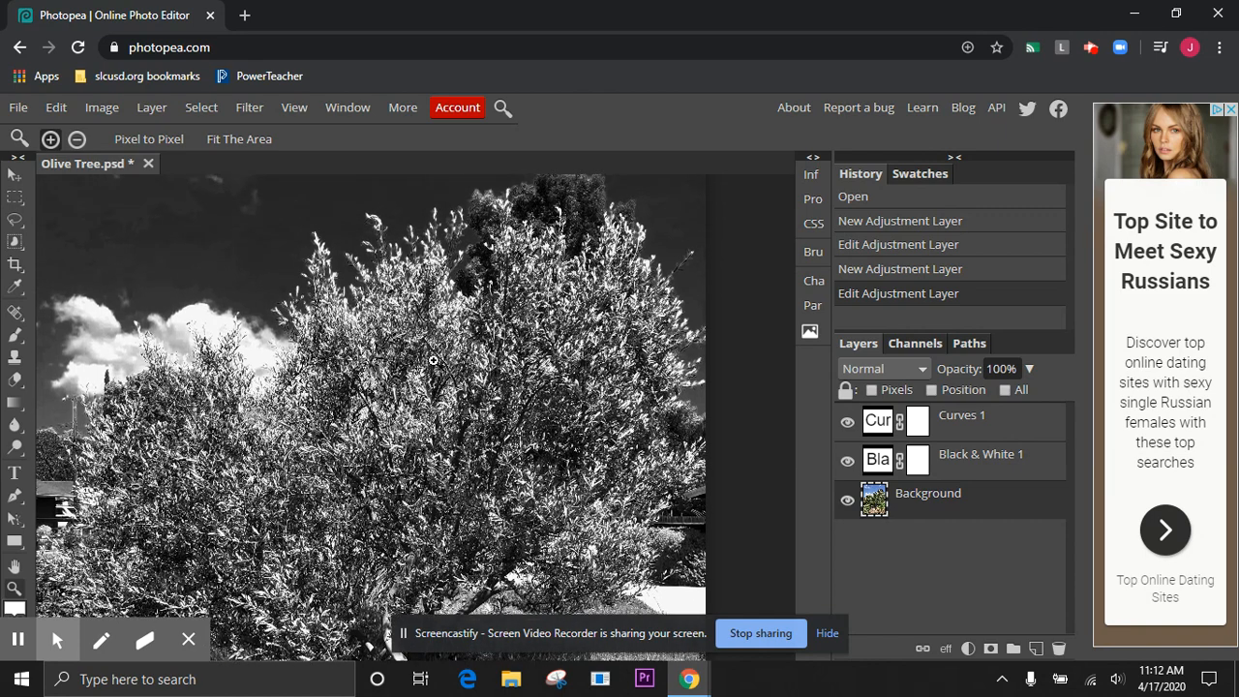
{"action": "scroll", "coordinate": [433, 360], "scroll_direction": "up", "scroll_amount": 1}
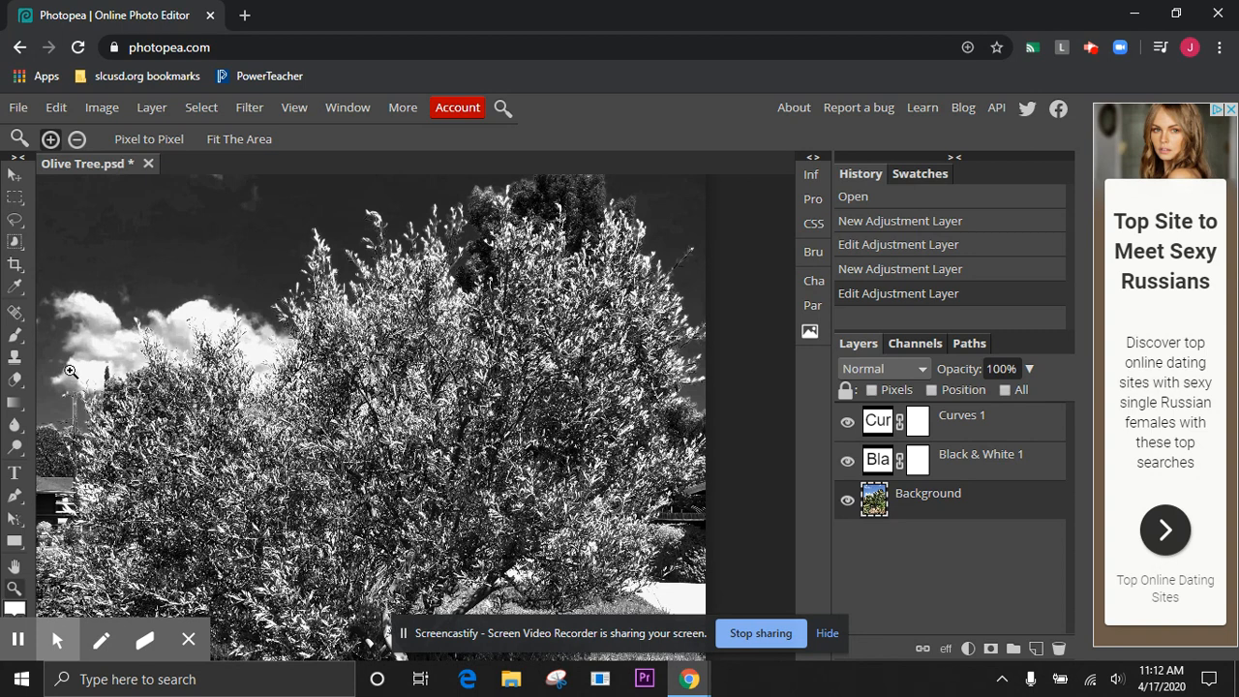
{"action": "left_click", "coordinate": [16, 449]}
{"action": "right_click", "coordinate": [10, 448]}
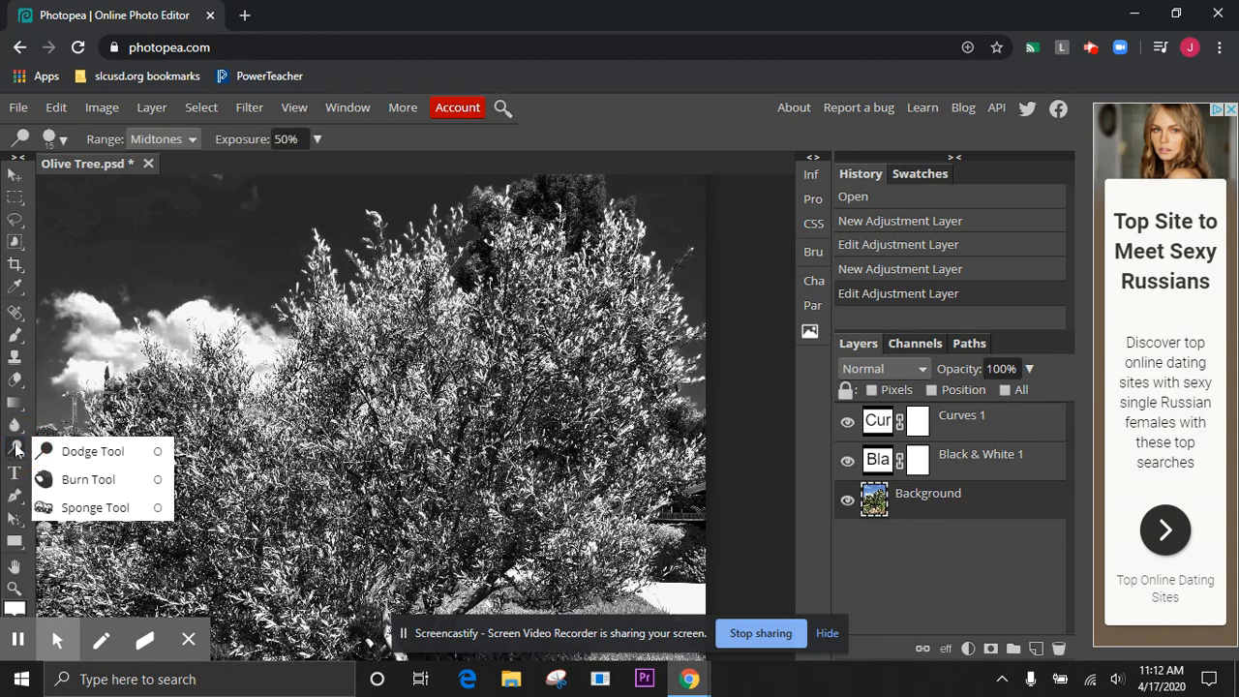
{"action": "left_click", "coordinate": [87, 448]}
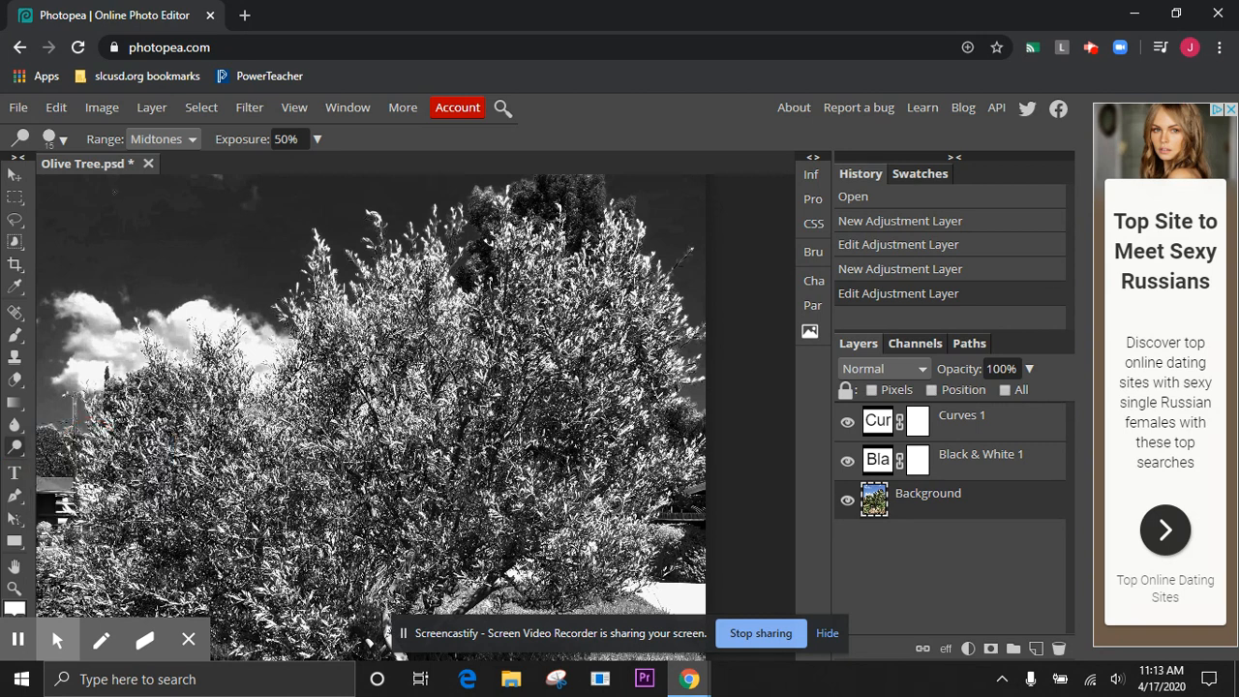
Set the Dodge brush to 0% hardness and enlarge it to about 365 px
{"action": "left_click", "coordinate": [53, 139]}
{"action": "left_click_drag", "start_coordinate": [92, 235], "coordinate": [55, 235]}
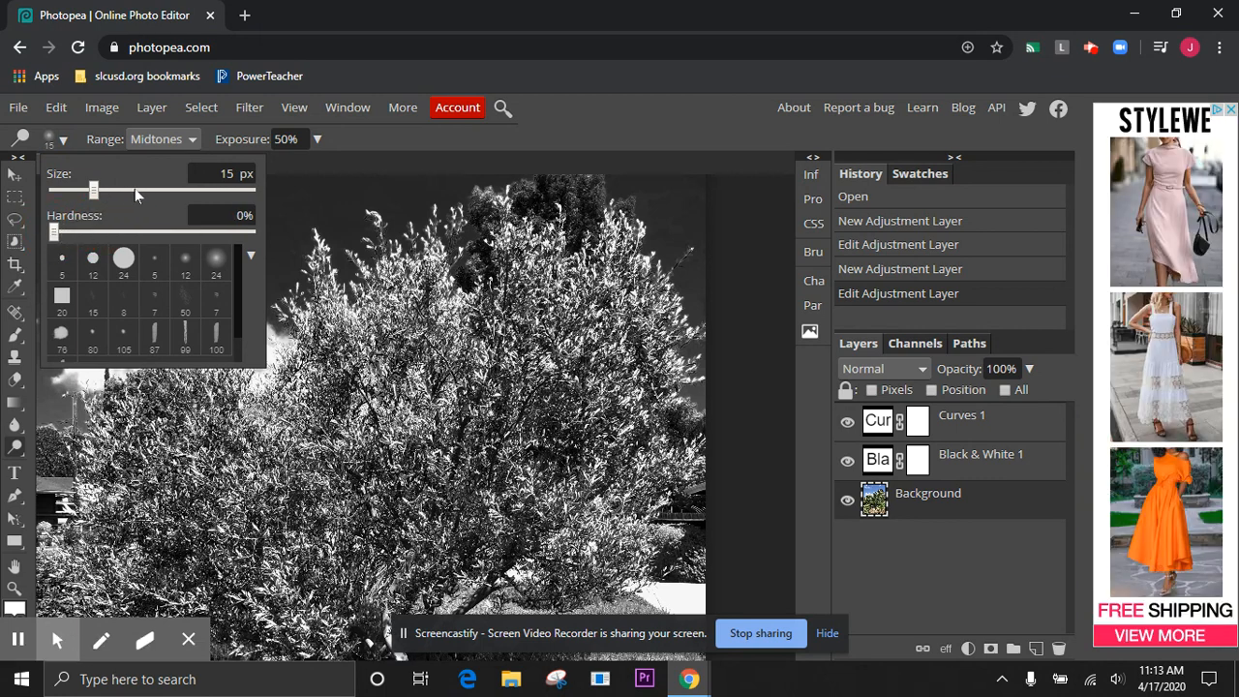
{"action": "left_click_drag", "start_coordinate": [128, 190], "coordinate": [189, 189]}
{"action": "left_click", "coordinate": [422, 369]}
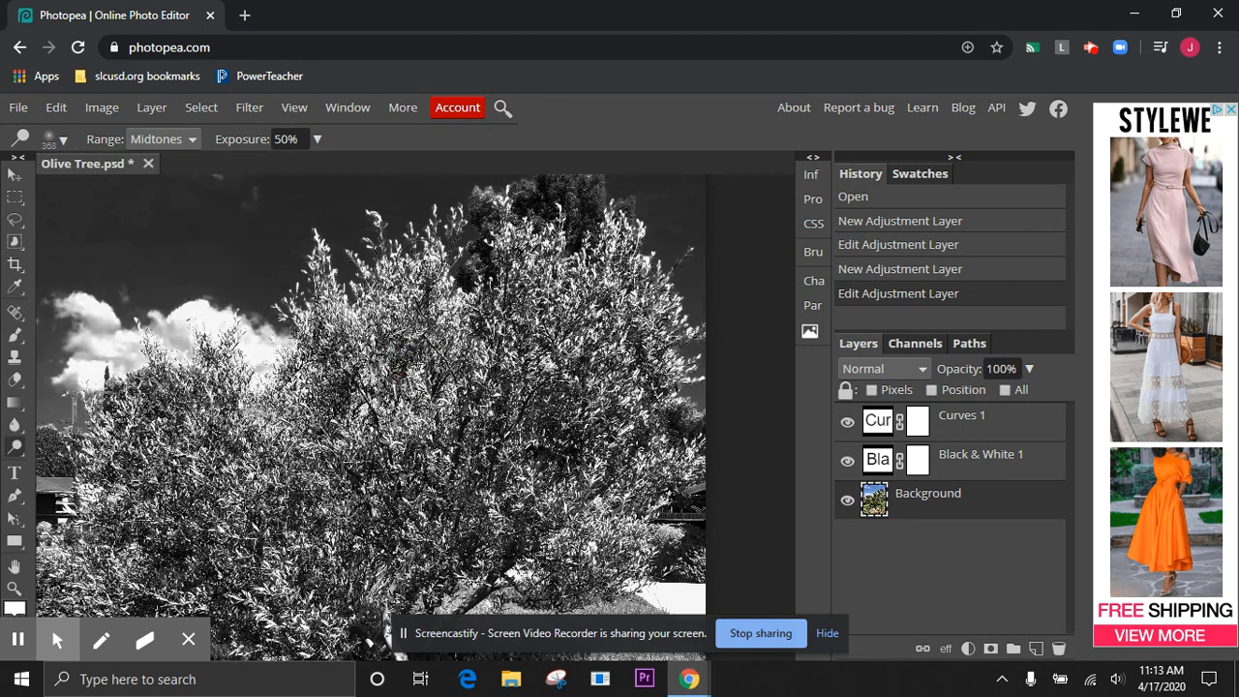
Try lightening the foliage on the tree's right side with a Dodge stroke, and undo it
{"action": "mouse_move", "coordinate": [528, 318]}
{"action": "left_mouse_down"}
{"action": "mouse_move", "coordinate": [503, 404]}
{"action": "mouse_move", "coordinate": [533, 348]}
{"action": "mouse_move", "coordinate": [577, 333]}
{"action": "mouse_move", "coordinate": [514, 430]}
{"action": "mouse_move", "coordinate": [528, 389]}
{"action": "mouse_move", "coordinate": [607, 302]}
{"action": "mouse_move", "coordinate": [622, 255]}
{"action": "mouse_move", "coordinate": [590, 302]}
{"action": "mouse_move", "coordinate": [556, 313]}
{"action": "mouse_move", "coordinate": [526, 304]}
{"action": "mouse_move", "coordinate": [535, 295]}
{"action": "mouse_move", "coordinate": [540, 353]}
{"action": "mouse_move", "coordinate": [575, 356]}
{"action": "mouse_move", "coordinate": [648, 328]}
{"action": "mouse_move", "coordinate": [656, 341]}
{"action": "mouse_move", "coordinate": [555, 399]}
{"action": "mouse_move", "coordinate": [595, 388]}
{"action": "mouse_move", "coordinate": [617, 399]}
{"action": "mouse_move", "coordinate": [606, 418]}
{"action": "mouse_move", "coordinate": [517, 444]}
{"action": "mouse_move", "coordinate": [627, 445]}
{"action": "mouse_move", "coordinate": [630, 462]}
{"action": "mouse_move", "coordinate": [509, 494]}
{"action": "mouse_move", "coordinate": [511, 508]}
{"action": "mouse_move", "coordinate": [543, 513]}
{"action": "mouse_move", "coordinate": [692, 466]}
{"action": "mouse_move", "coordinate": [649, 467]}
{"action": "mouse_move", "coordinate": [614, 494]}
{"action": "left_mouse_up"}
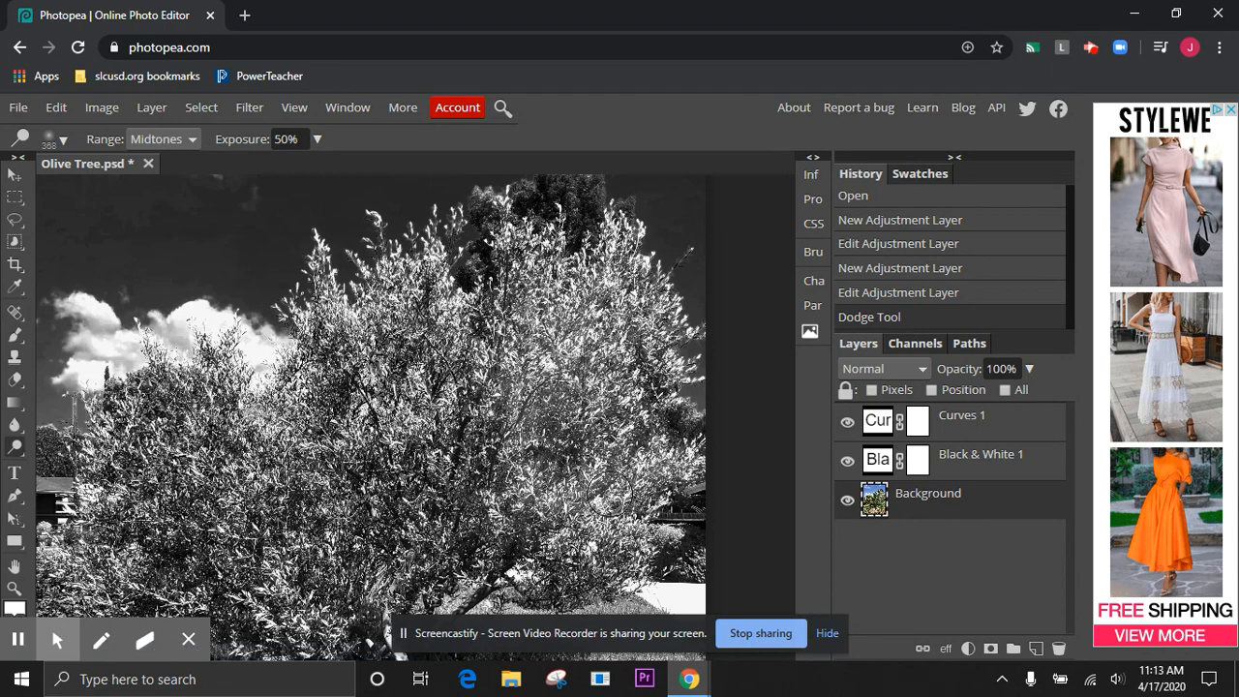
{"action": "key", "text": "ctrl+z"}
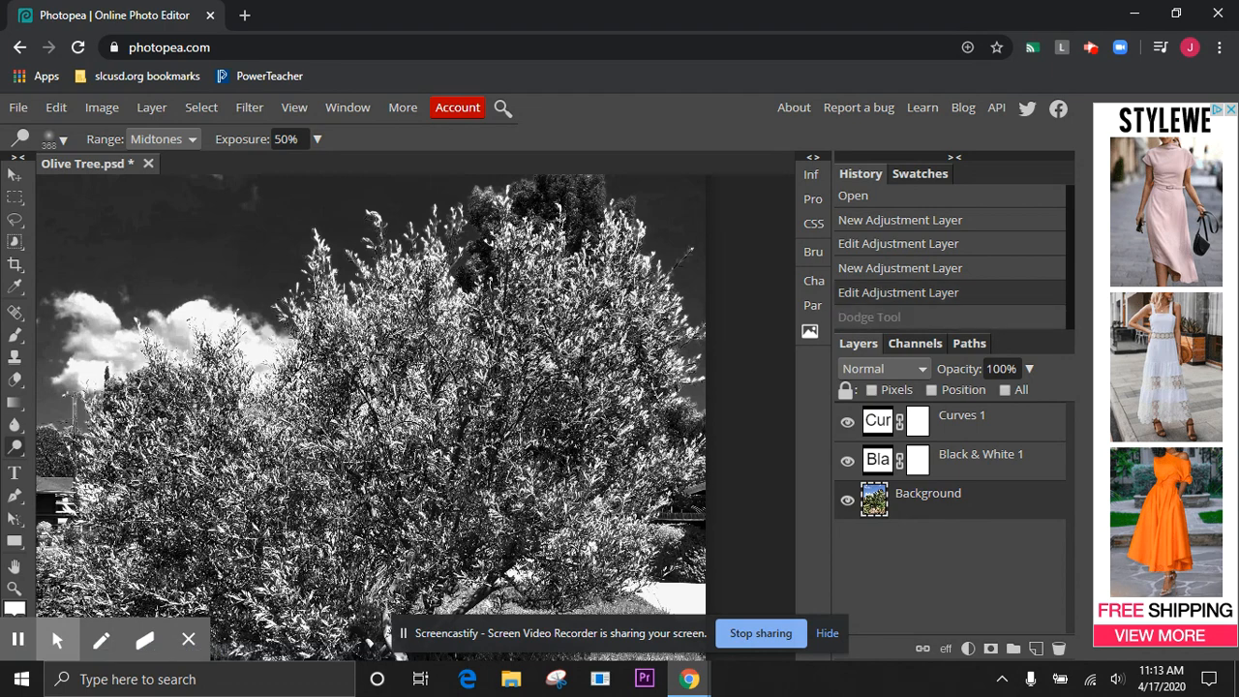
Set the Dodge range to Highlights and lighten the leafy bush beside the path on the photo's left side
{"action": "scroll", "coordinate": [336, 520], "scroll_direction": "down", "scroll_amount": 10}
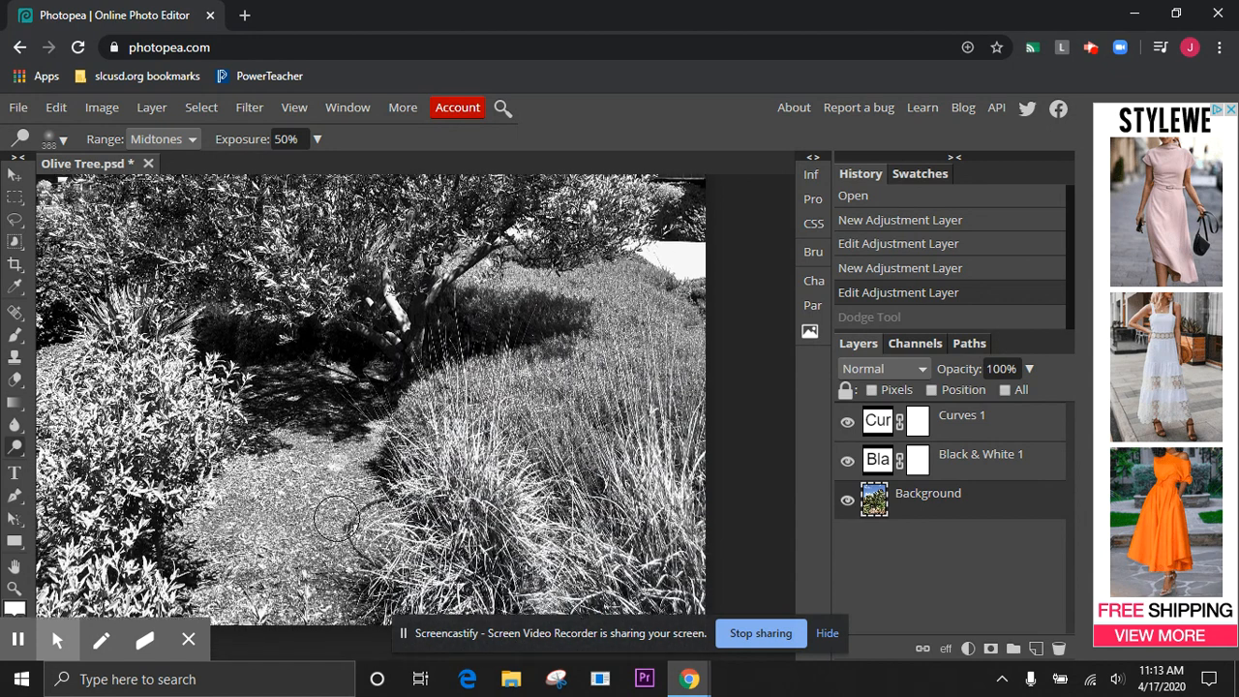
{"action": "right_click", "coordinate": [16, 448]}
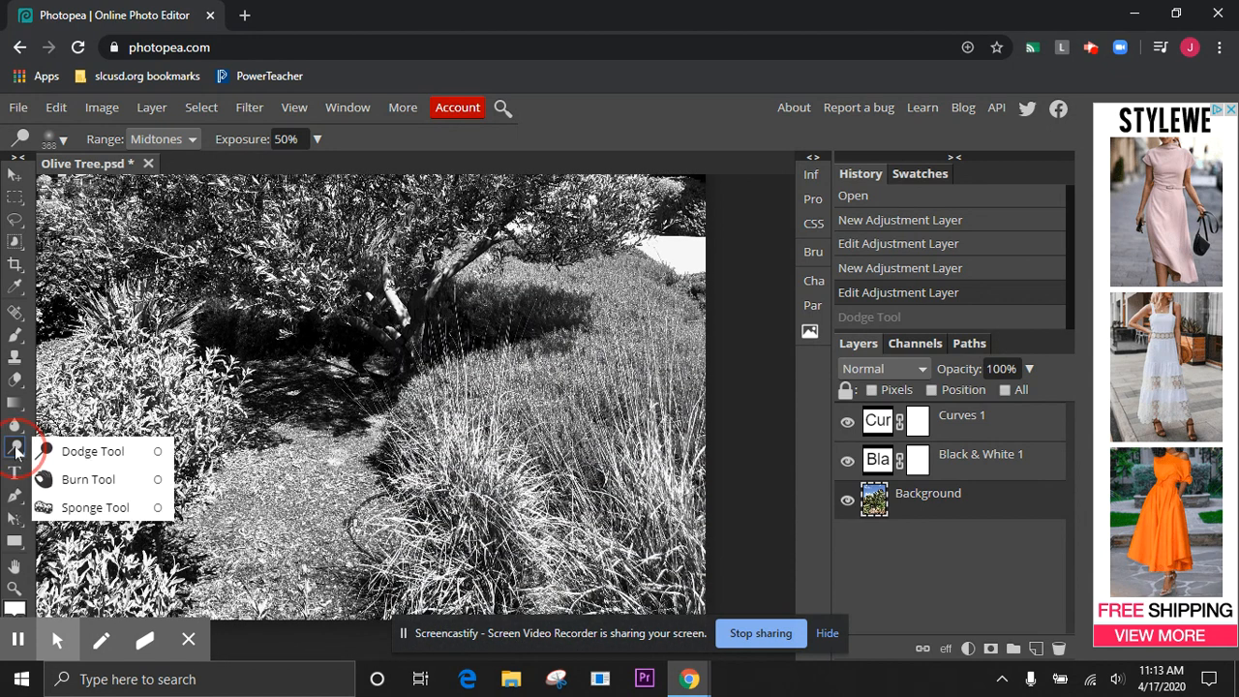
{"action": "left_click", "coordinate": [88, 480]}
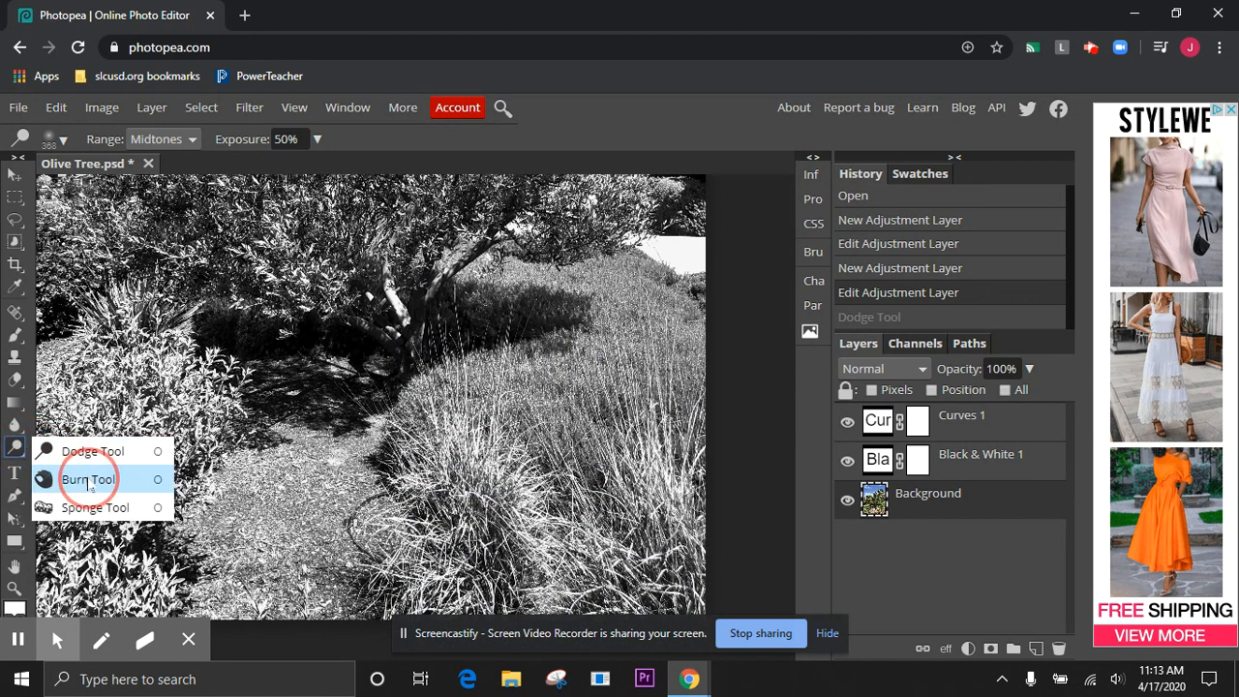
{"action": "left_click", "coordinate": [160, 366]}
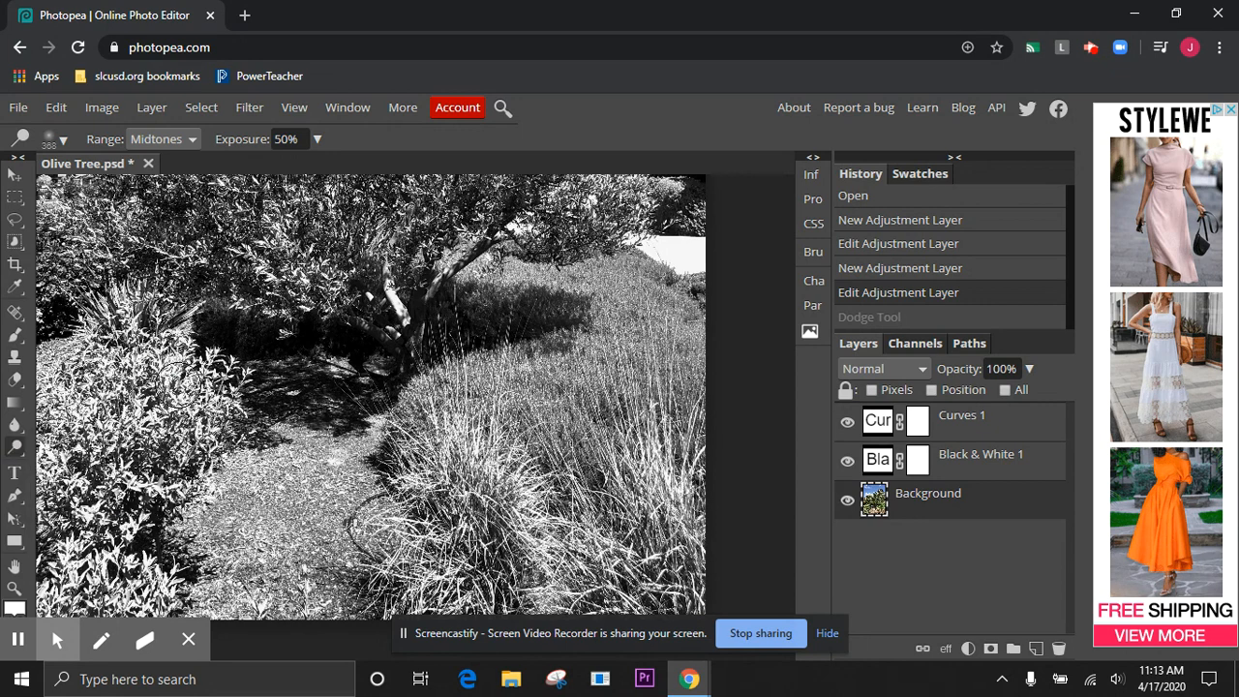
{"action": "left_click", "coordinate": [64, 141]}
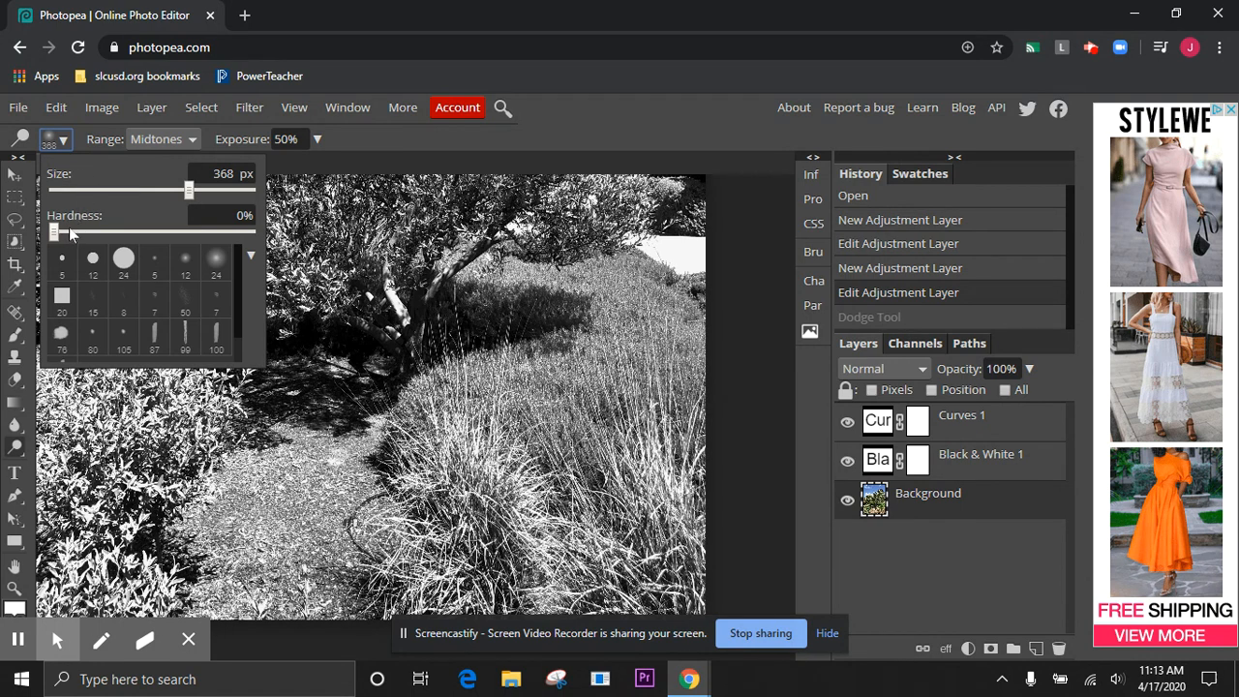
{"action": "left_click", "coordinate": [153, 140]}
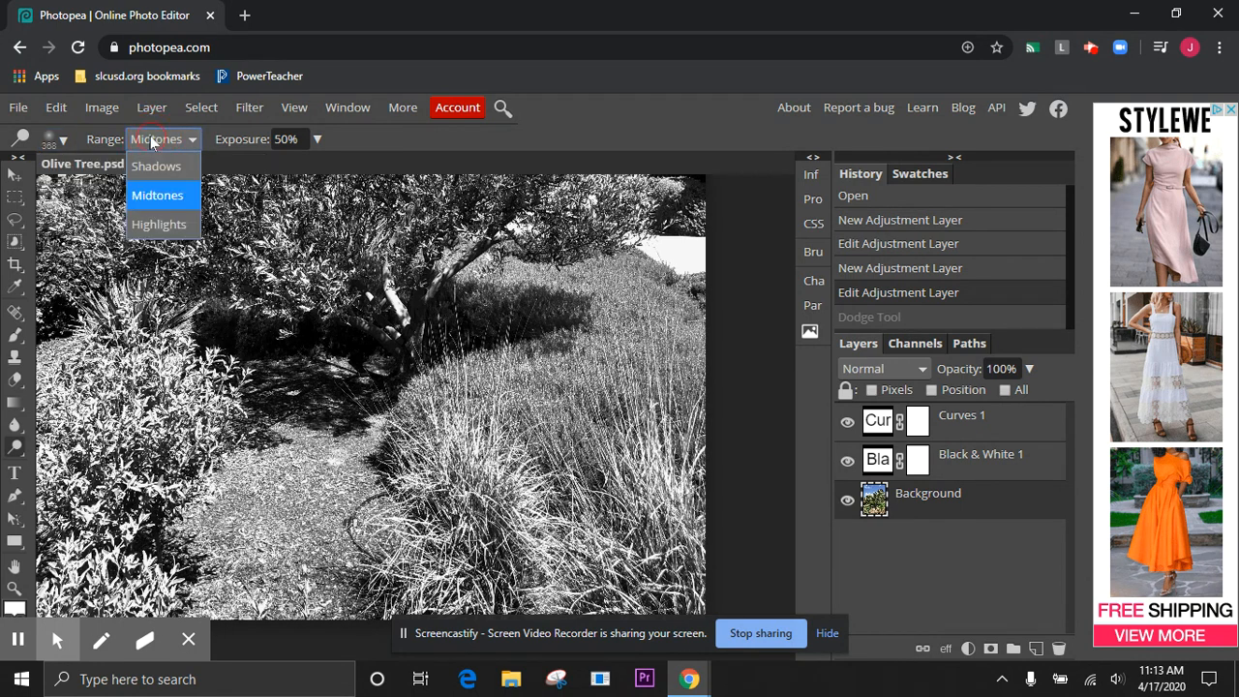
{"action": "left_click", "coordinate": [169, 229]}
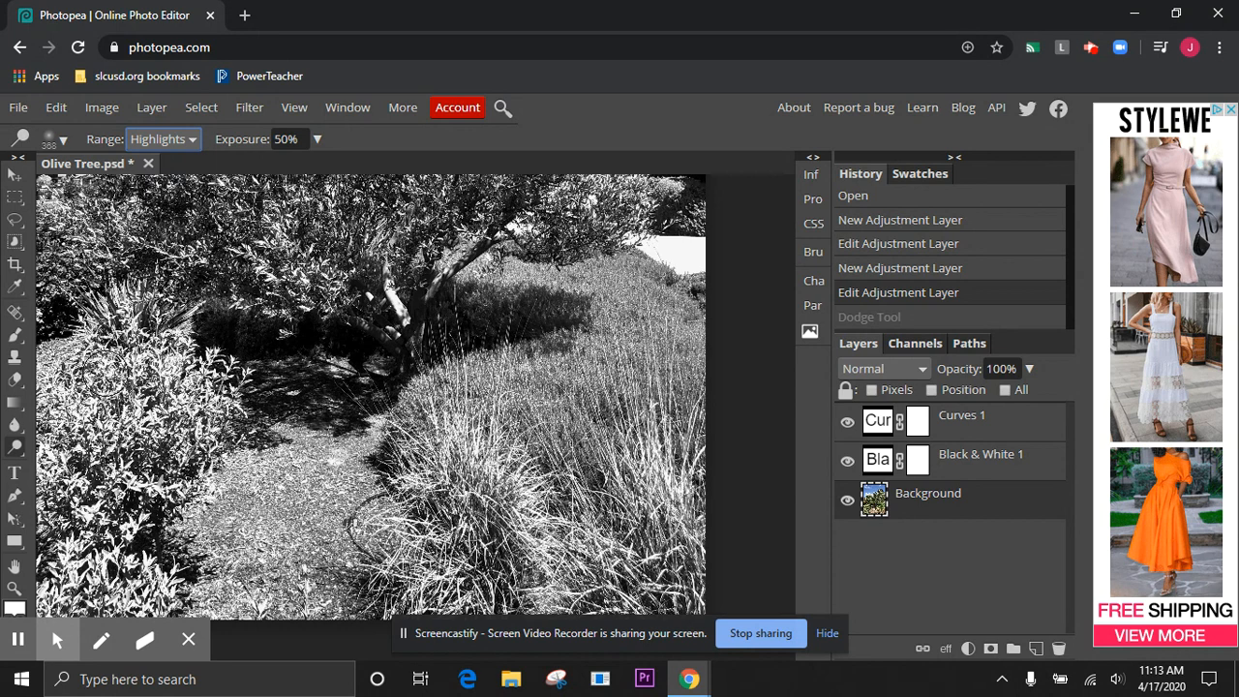
{"action": "mouse_move", "coordinate": [101, 354]}
{"action": "left_mouse_down"}
{"action": "mouse_move", "coordinate": [168, 375]}
{"action": "mouse_move", "coordinate": [186, 398]}
{"action": "mouse_move", "coordinate": [142, 441]}
{"action": "mouse_move", "coordinate": [102, 431]}
{"action": "mouse_move", "coordinate": [79, 398]}
{"action": "mouse_move", "coordinate": [123, 372]}
{"action": "mouse_move", "coordinate": [184, 387]}
{"action": "left_mouse_up"}
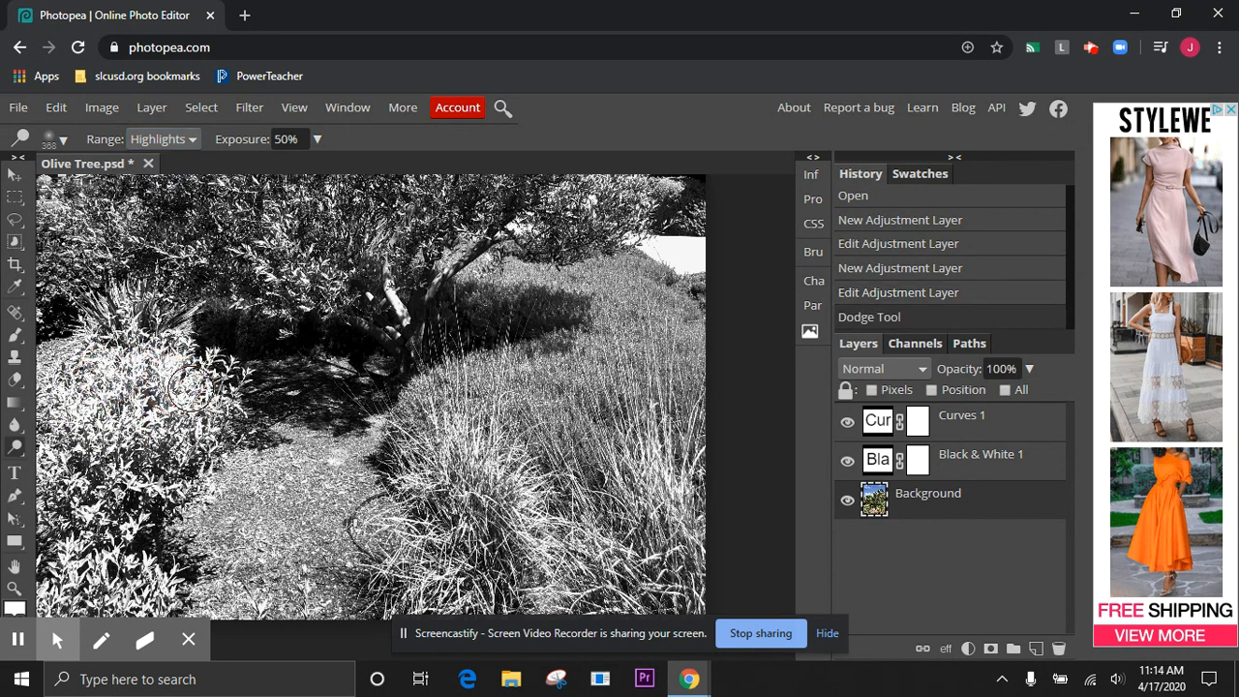
Activate the Burn Tool and set its range to Highlights
{"action": "left_click", "coordinate": [19, 448]}
{"action": "left_click", "coordinate": [72, 475]}
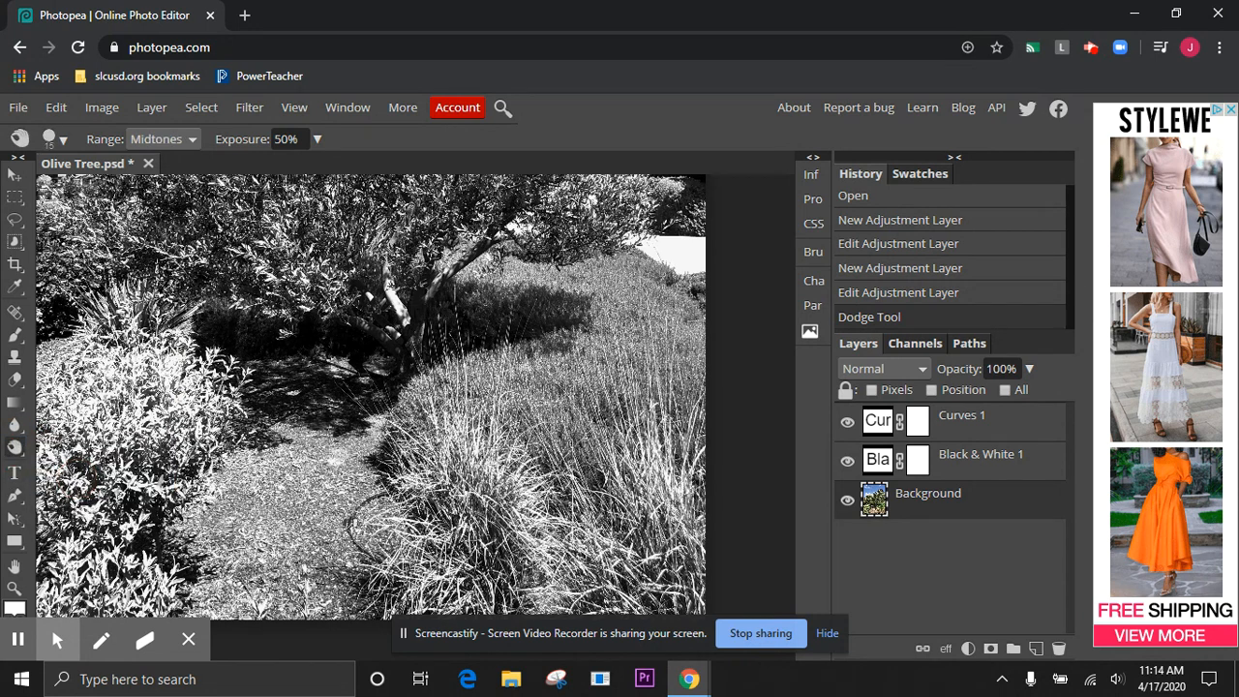
{"action": "left_click", "coordinate": [155, 139]}
{"action": "left_click", "coordinate": [161, 222]}
Set the Burn brush to 0% hardness and about 267 px, and darken the leafy bush left of the path
{"action": "left_click", "coordinate": [53, 139]}
{"action": "left_click", "coordinate": [94, 233]}
{"action": "left_click_drag", "start_coordinate": [94, 232], "coordinate": [46, 232]}
{"action": "left_click_drag", "start_coordinate": [120, 189], "coordinate": [199, 179]}
{"action": "mouse_move", "coordinate": [128, 405]}
{"action": "left_mouse_down"}
{"action": "mouse_move", "coordinate": [142, 444]}
{"action": "mouse_move", "coordinate": [168, 462]}
{"action": "mouse_move", "coordinate": [189, 370]}
{"action": "mouse_move", "coordinate": [141, 374]}
{"action": "mouse_move", "coordinate": [150, 388]}
{"action": "mouse_move", "coordinate": [110, 376]}
{"action": "mouse_move", "coordinate": [94, 430]}
{"action": "mouse_move", "coordinate": [77, 371]}
{"action": "mouse_move", "coordinate": [96, 352]}
{"action": "mouse_move", "coordinate": [142, 355]}
{"action": "mouse_move", "coordinate": [169, 377]}
{"action": "mouse_move", "coordinate": [132, 403]}
{"action": "mouse_move", "coordinate": [72, 401]}
{"action": "mouse_move", "coordinate": [71, 463]}
{"action": "mouse_move", "coordinate": [61, 385]}
{"action": "mouse_move", "coordinate": [72, 366]}
{"action": "mouse_move", "coordinate": [68, 408]}
{"action": "mouse_move", "coordinate": [121, 327]}
{"action": "mouse_move", "coordinate": [203, 391]}
{"action": "mouse_move", "coordinate": [216, 388]}
{"action": "mouse_move", "coordinate": [220, 374]}
{"action": "mouse_move", "coordinate": [180, 358]}
{"action": "mouse_move", "coordinate": [155, 314]}
{"action": "mouse_move", "coordinate": [124, 330]}
{"action": "mouse_move", "coordinate": [107, 389]}
{"action": "mouse_move", "coordinate": [163, 434]}
{"action": "mouse_move", "coordinate": [81, 450]}
{"action": "mouse_move", "coordinate": [69, 417]}
{"action": "mouse_move", "coordinate": [58, 487]}
{"action": "mouse_move", "coordinate": [192, 420]}
{"action": "mouse_move", "coordinate": [212, 394]}
{"action": "mouse_move", "coordinate": [185, 366]}
{"action": "mouse_move", "coordinate": [192, 417]}
{"action": "mouse_move", "coordinate": [232, 389]}
{"action": "mouse_move", "coordinate": [176, 346]}
{"action": "mouse_move", "coordinate": [111, 506]}
{"action": "mouse_move", "coordinate": [91, 506]}
{"action": "mouse_move", "coordinate": [64, 470]}
{"action": "mouse_move", "coordinate": [55, 542]}
{"action": "mouse_move", "coordinate": [203, 442]}
{"action": "mouse_move", "coordinate": [104, 490]}
{"action": "mouse_move", "coordinate": [78, 528]}
{"action": "mouse_move", "coordinate": [113, 567]}
{"action": "mouse_move", "coordinate": [165, 573]}
{"action": "mouse_move", "coordinate": [145, 586]}
{"action": "mouse_move", "coordinate": [61, 584]}
{"action": "mouse_move", "coordinate": [80, 600]}
{"action": "mouse_move", "coordinate": [133, 526]}
{"action": "mouse_move", "coordinate": [119, 520]}
{"action": "mouse_move", "coordinate": [74, 595]}
{"action": "mouse_move", "coordinate": [110, 471]}
{"action": "mouse_move", "coordinate": [67, 481]}
{"action": "mouse_move", "coordinate": [60, 547]}
{"action": "mouse_move", "coordinate": [66, 481]}
{"action": "left_mouse_up"}
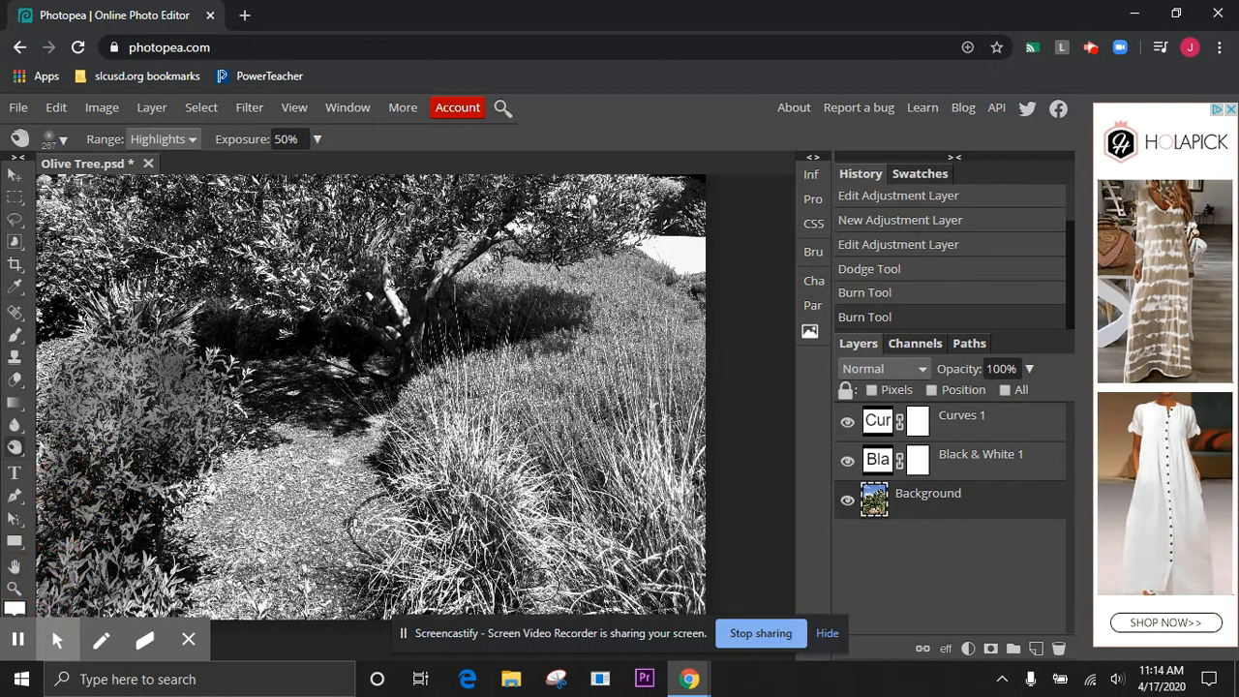
Enlarge the Burn brush to 900 px and darken the tall grasses right of the path
{"action": "key", "text": "bracketright"}
{"action": "key", "text": "bracketright"}
{"action": "key", "text": "bracketright"}
{"action": "key", "text": "bracketright"}
{"action": "key", "text": "bracketright"}
{"action": "key", "text": "bracketright"}
{"action": "mouse_move", "coordinate": [480, 487]}
{"action": "left_mouse_down"}
{"action": "mouse_move", "coordinate": [456, 414]}
{"action": "mouse_move", "coordinate": [489, 355]}
{"action": "mouse_move", "coordinate": [453, 329]}
{"action": "mouse_move", "coordinate": [343, 484]}
{"action": "mouse_move", "coordinate": [380, 562]}
{"action": "mouse_move", "coordinate": [458, 467]}
{"action": "mouse_move", "coordinate": [456, 441]}
{"action": "mouse_move", "coordinate": [413, 564]}
{"action": "left_mouse_up"}
{"action": "right_click", "coordinate": [413, 565]}
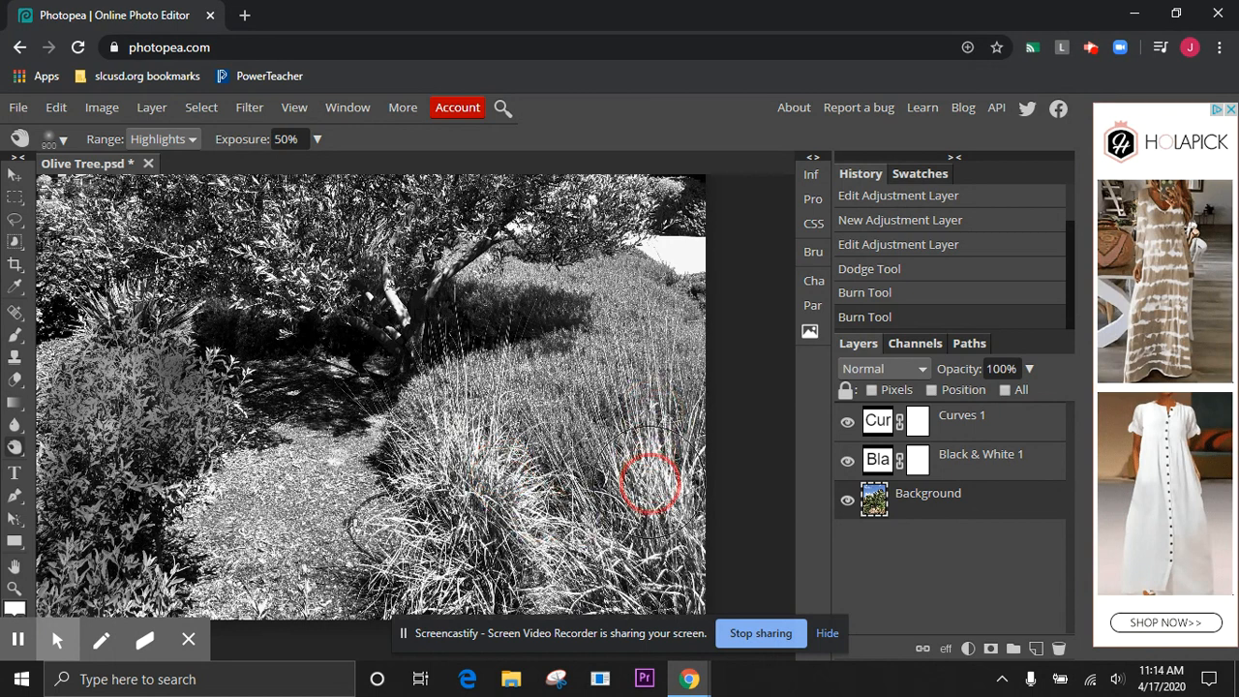
{"action": "left_click_drag", "start_coordinate": [506, 555], "coordinate": [407, 576]}
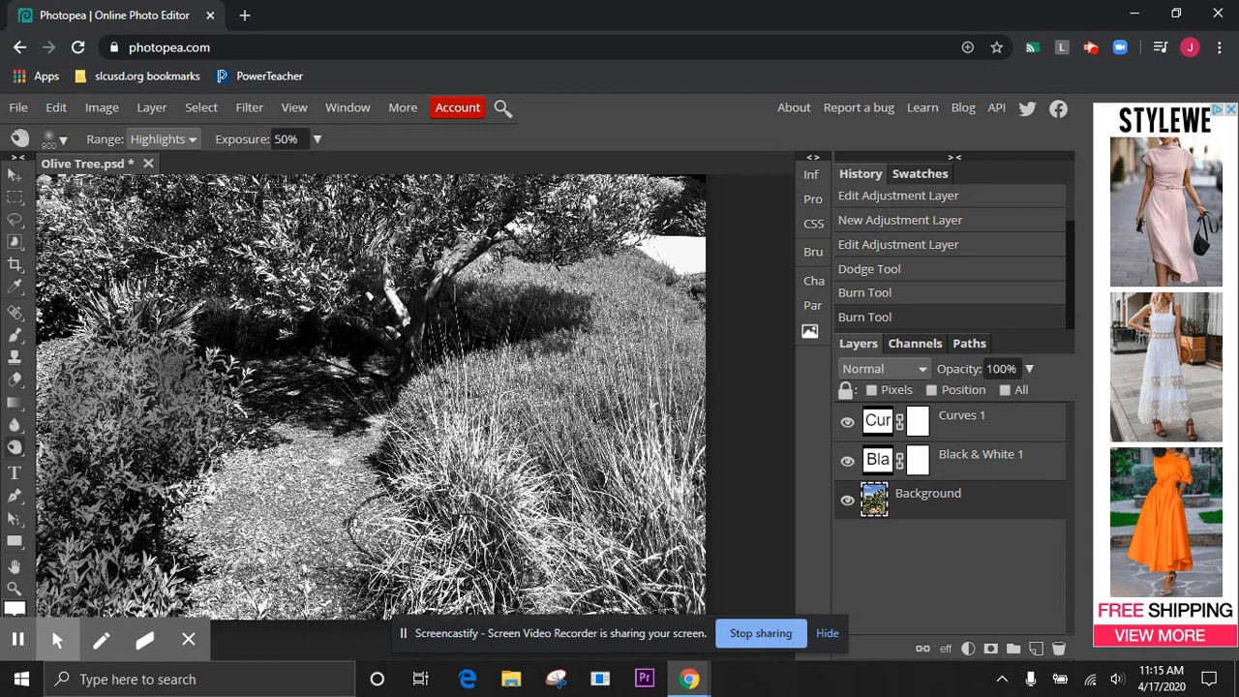
{"action": "mouse_move", "coordinate": [440, 566]}
{"action": "left_mouse_down"}
{"action": "mouse_move", "coordinate": [389, 594]}
{"action": "mouse_move", "coordinate": [527, 554]}
{"action": "mouse_move", "coordinate": [516, 521]}
{"action": "mouse_move", "coordinate": [449, 474]}
{"action": "mouse_move", "coordinate": [428, 421]}
{"action": "mouse_move", "coordinate": [451, 383]}
{"action": "mouse_move", "coordinate": [452, 478]}
{"action": "mouse_move", "coordinate": [431, 500]}
{"action": "mouse_move", "coordinate": [410, 487]}
{"action": "mouse_move", "coordinate": [524, 539]}
{"action": "mouse_move", "coordinate": [719, 441]}
{"action": "mouse_move", "coordinate": [665, 450]}
{"action": "mouse_move", "coordinate": [644, 408]}
{"action": "mouse_move", "coordinate": [651, 548]}
{"action": "mouse_move", "coordinate": [684, 595]}
{"action": "mouse_move", "coordinate": [417, 601]}
{"action": "mouse_move", "coordinate": [156, 580]}
{"action": "mouse_move", "coordinate": [187, 599]}
{"action": "mouse_move", "coordinate": [179, 604]}
{"action": "mouse_move", "coordinate": [158, 531]}
{"action": "mouse_move", "coordinate": [193, 495]}
{"action": "mouse_move", "coordinate": [221, 412]}
{"action": "mouse_move", "coordinate": [205, 375]}
{"action": "mouse_move", "coordinate": [136, 306]}
{"action": "mouse_move", "coordinate": [95, 332]}
{"action": "mouse_move", "coordinate": [46, 416]}
{"action": "mouse_move", "coordinate": [43, 516]}
{"action": "mouse_move", "coordinate": [60, 581]}
{"action": "left_mouse_up"}
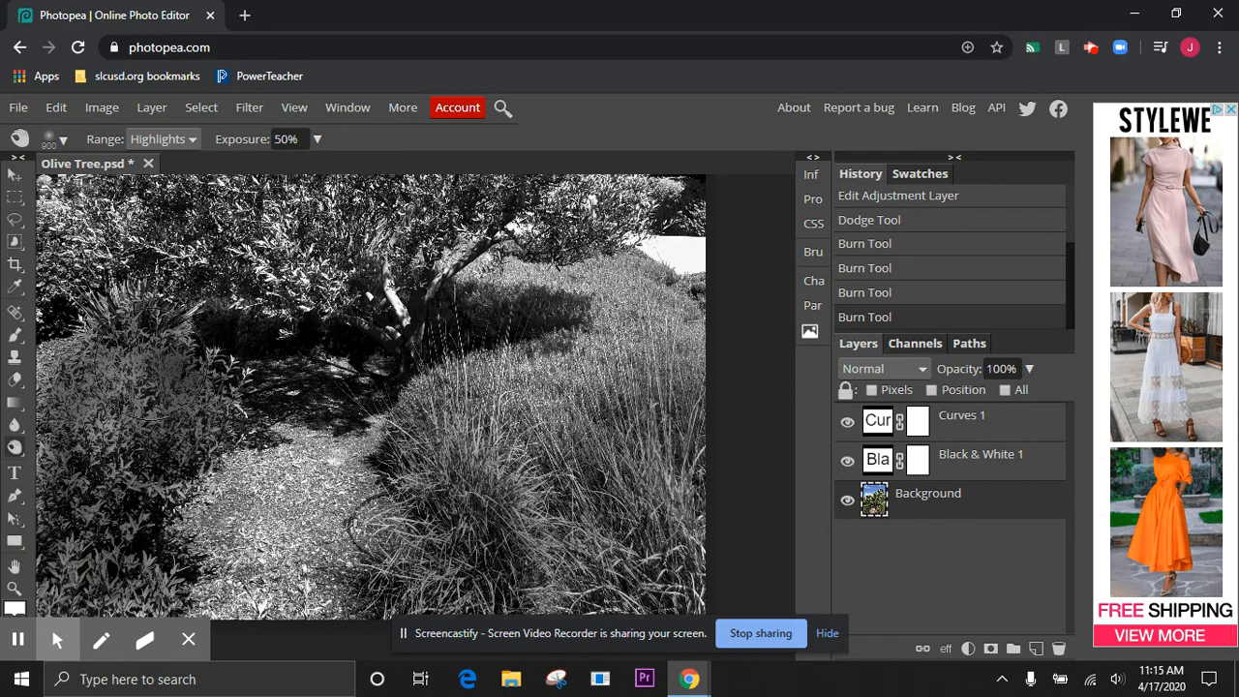
Darken the grasses in the photo's lower right corner further with another Burn stroke on the highlights
{"action": "scroll", "coordinate": [371, 411], "scroll_direction": "up", "scroll_amount": 4}
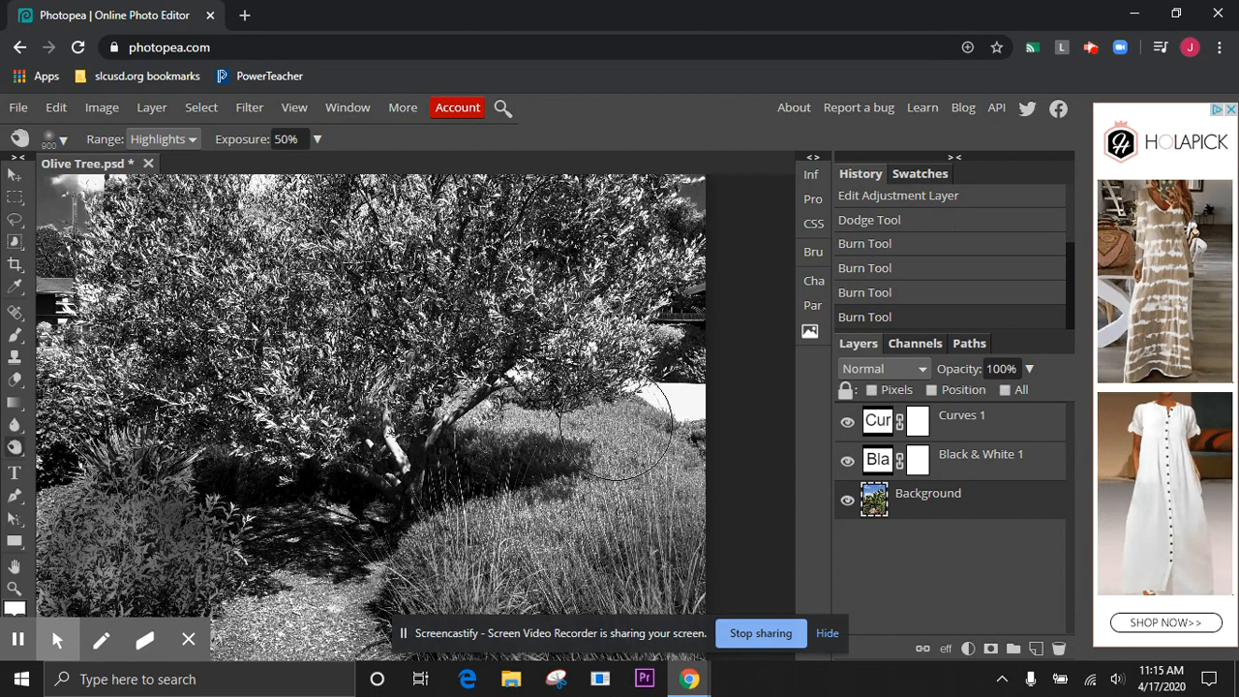
{"action": "scroll", "coordinate": [616, 426], "scroll_direction": "up", "scroll_amount": 5}
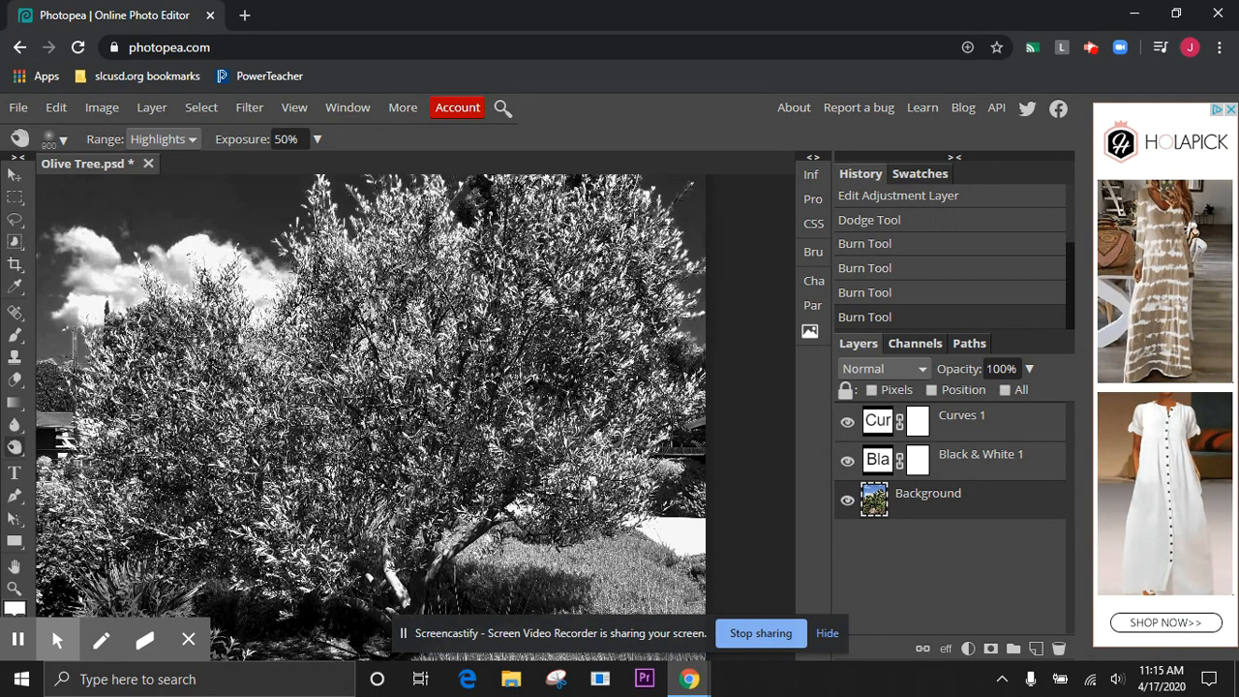
{"action": "scroll", "coordinate": [616, 426], "scroll_direction": "up", "scroll_amount": 3}
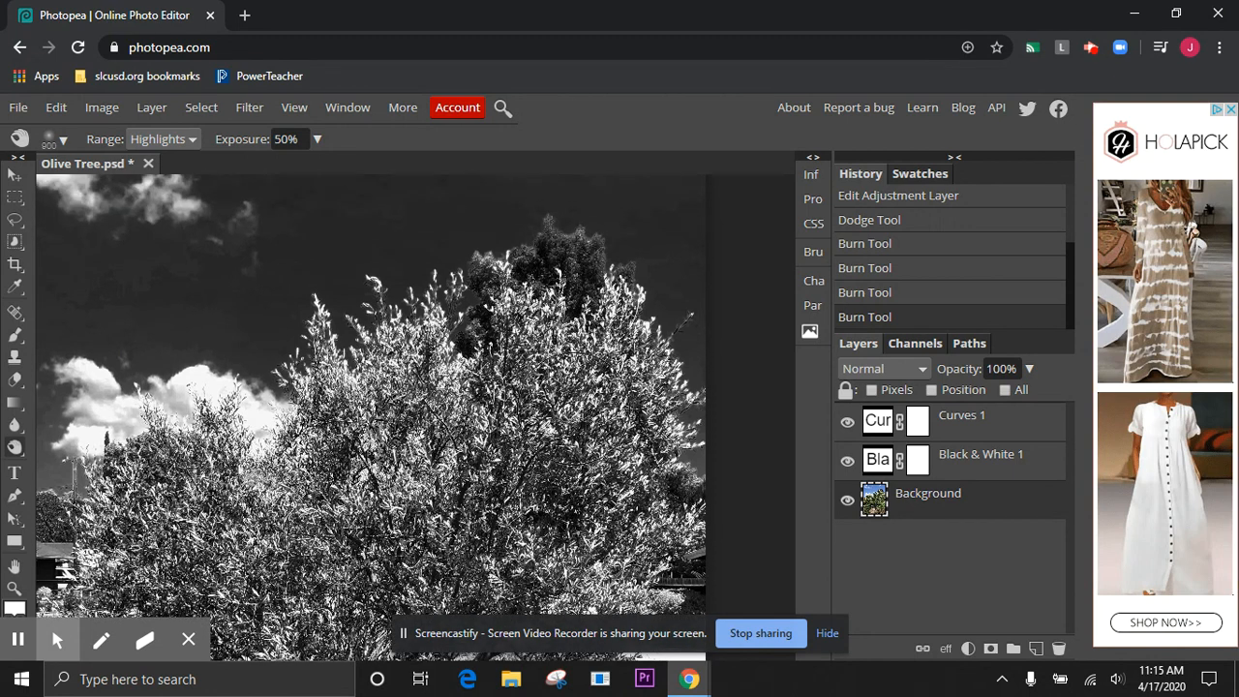
{"action": "right_click", "coordinate": [17, 449]}
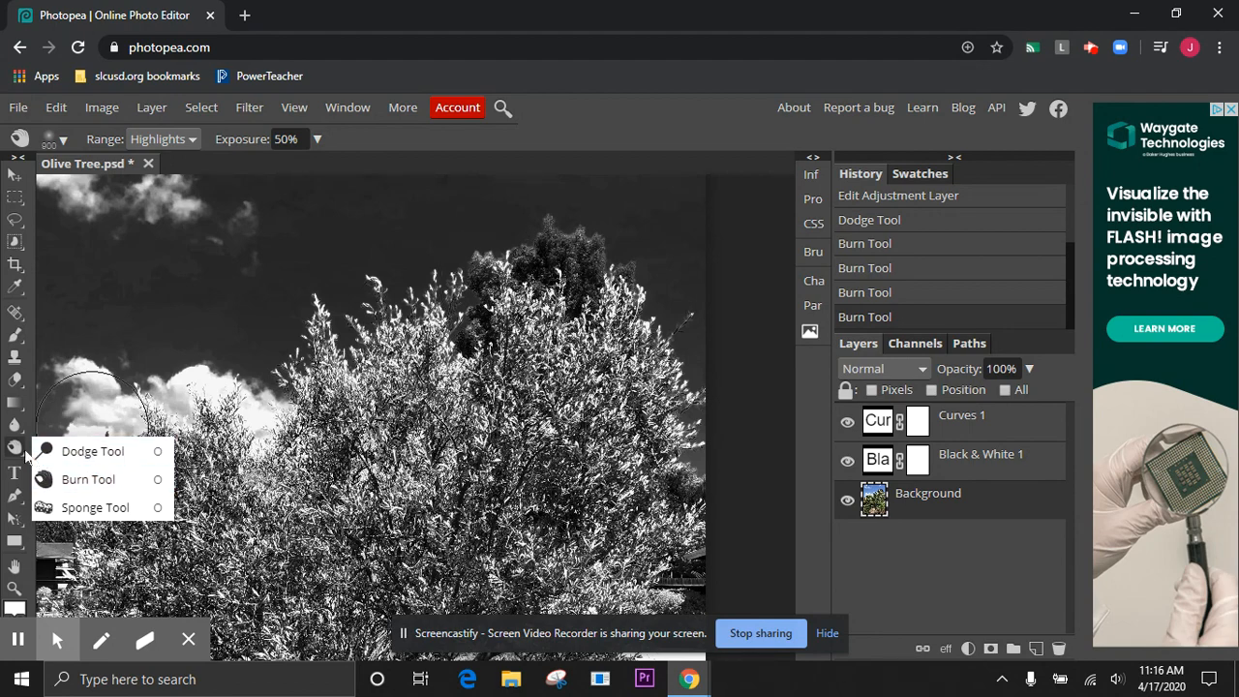
{"action": "left_click", "coordinate": [88, 479]}
{"action": "scroll", "coordinate": [397, 474], "scroll_direction": "down", "scroll_amount": 10}
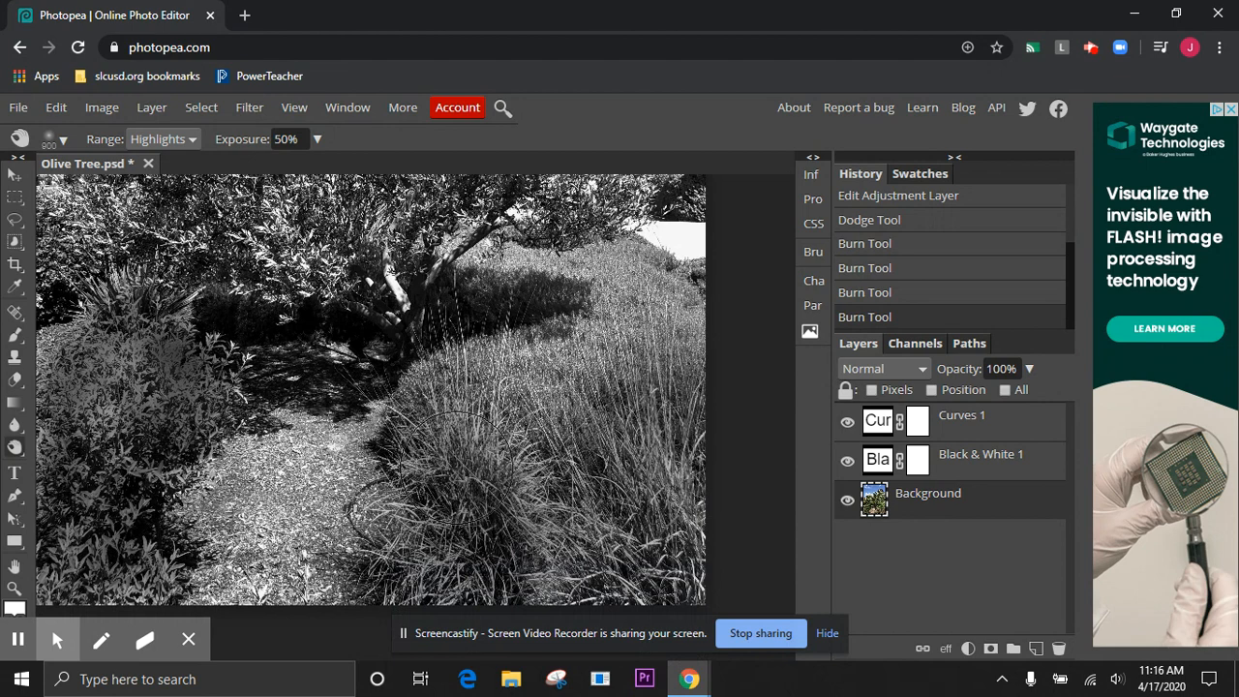
{"action": "mouse_move", "coordinate": [639, 547]}
{"action": "left_mouse_down"}
{"action": "mouse_move", "coordinate": [649, 489]}
{"action": "mouse_move", "coordinate": [620, 465]}
{"action": "left_mouse_up"}
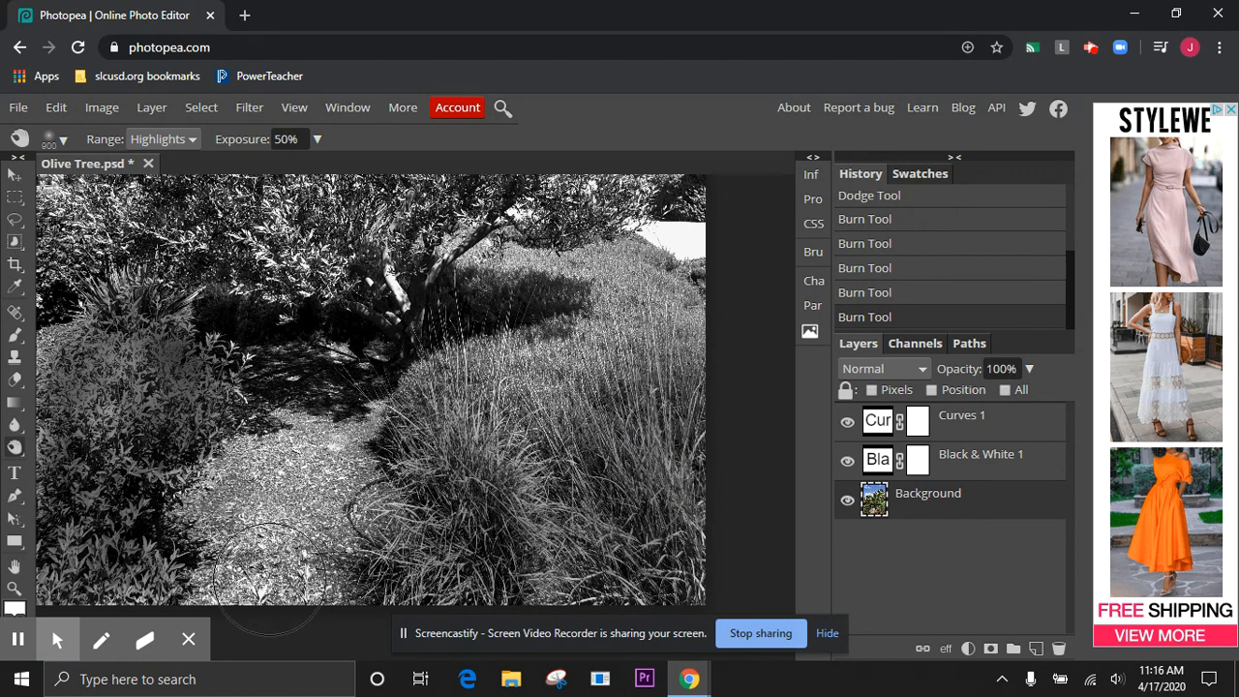
Switch to the Dodge Tool and lighten the gravel path and the shaded ground under the tree
{"action": "scroll", "coordinate": [245, 339], "scroll_direction": "up", "scroll_amount": 1}
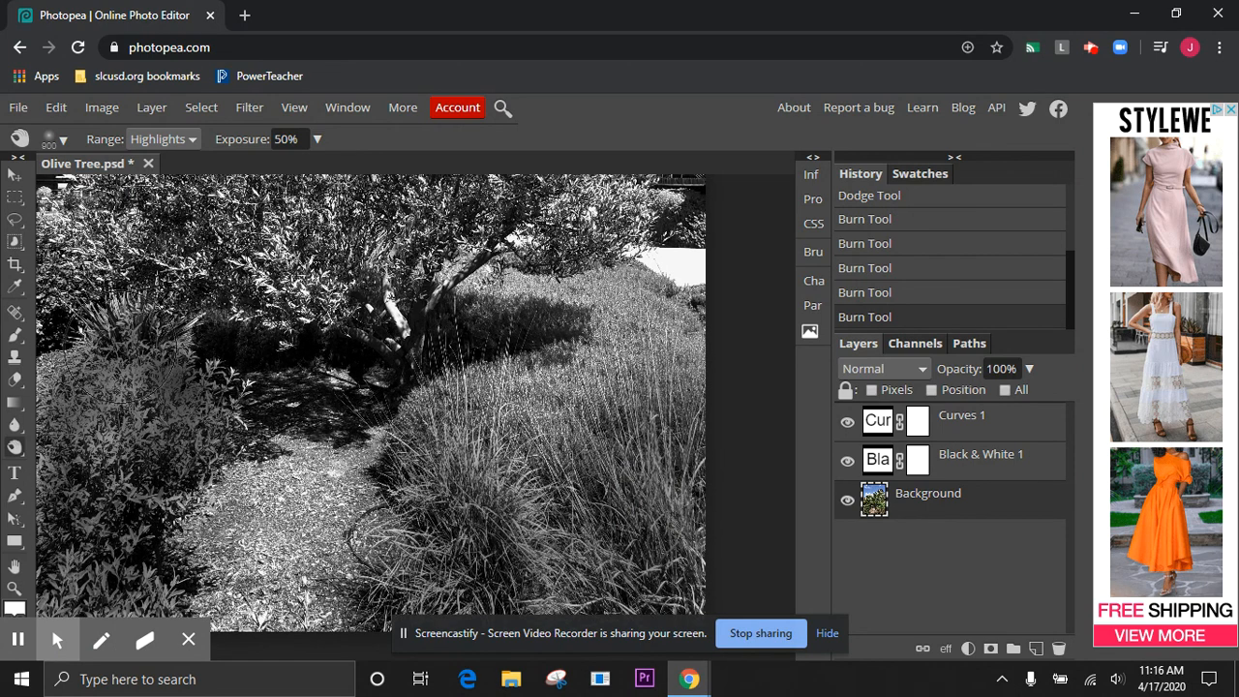
{"action": "right_click", "coordinate": [15, 450]}
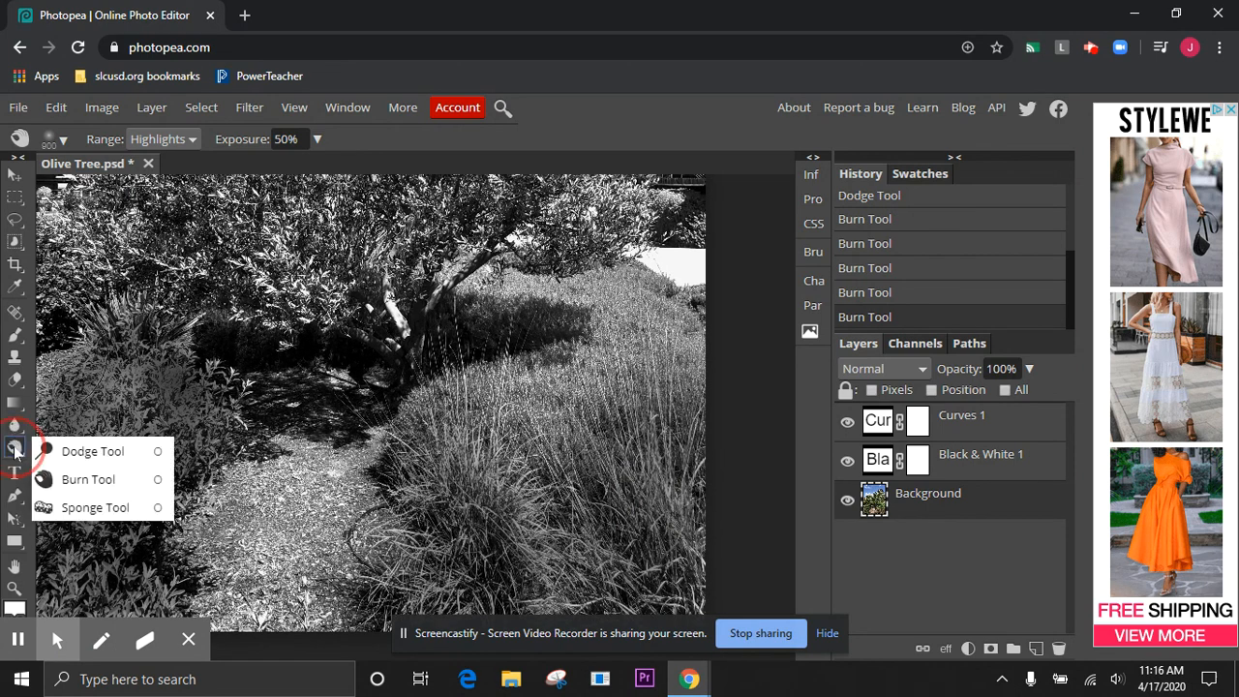
{"action": "left_click", "coordinate": [72, 452]}
{"action": "mouse_move", "coordinate": [260, 604]}
{"action": "left_mouse_down"}
{"action": "mouse_move", "coordinate": [296, 483]}
{"action": "mouse_move", "coordinate": [328, 437]}
{"action": "mouse_move", "coordinate": [316, 409]}
{"action": "mouse_move", "coordinate": [276, 395]}
{"action": "mouse_move", "coordinate": [291, 381]}
{"action": "mouse_move", "coordinate": [344, 396]}
{"action": "mouse_move", "coordinate": [374, 445]}
{"action": "mouse_move", "coordinate": [329, 548]}
{"action": "mouse_move", "coordinate": [329, 614]}
{"action": "mouse_move", "coordinate": [205, 597]}
{"action": "mouse_move", "coordinate": [202, 572]}
{"action": "mouse_move", "coordinate": [236, 490]}
{"action": "mouse_move", "coordinate": [268, 468]}
{"action": "mouse_move", "coordinate": [299, 381]}
{"action": "mouse_move", "coordinate": [332, 366]}
{"action": "left_mouse_up"}
{"action": "scroll", "coordinate": [368, 532], "scroll_direction": "up", "scroll_amount": 3}
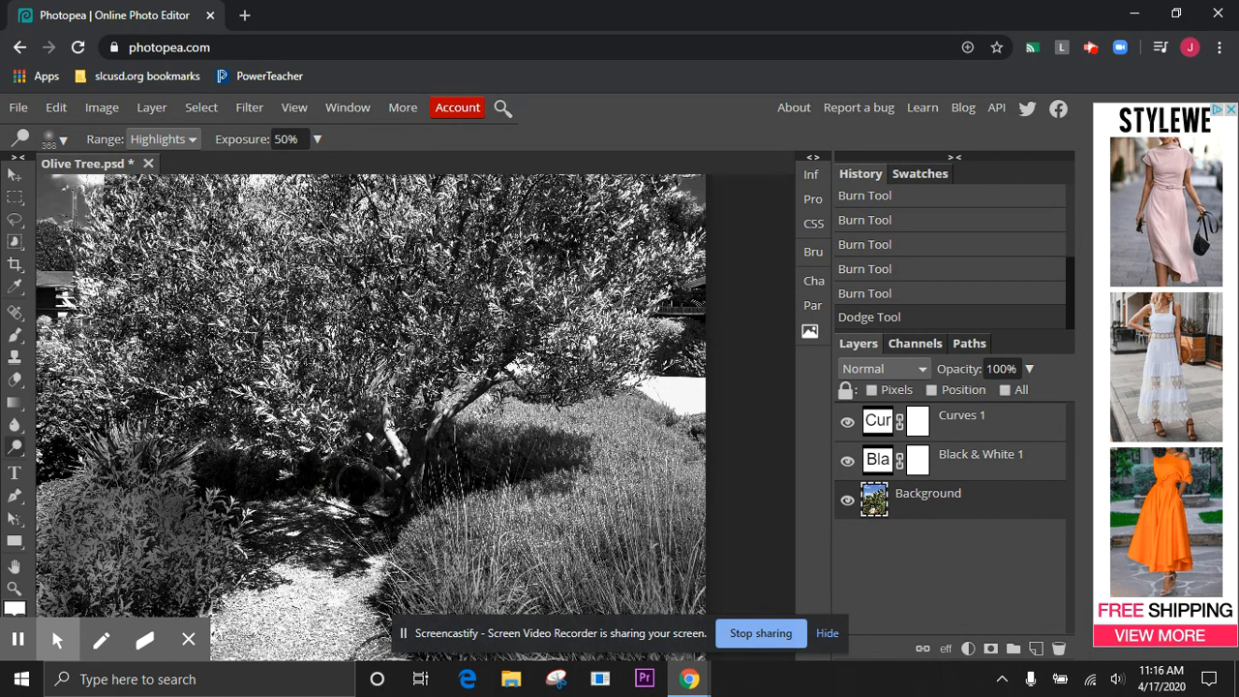
{"action": "mouse_move", "coordinate": [237, 484]}
{"action": "left_mouse_down"}
{"action": "mouse_move", "coordinate": [213, 472]}
{"action": "mouse_move", "coordinate": [265, 501]}
{"action": "mouse_move", "coordinate": [321, 475]}
{"action": "mouse_move", "coordinate": [387, 501]}
{"action": "left_mouse_up"}
Switch back to the Burn Tool and darken the highlights of the grassy slope behind the trunk
{"action": "scroll", "coordinate": [253, 447], "scroll_direction": "up", "scroll_amount": 5}
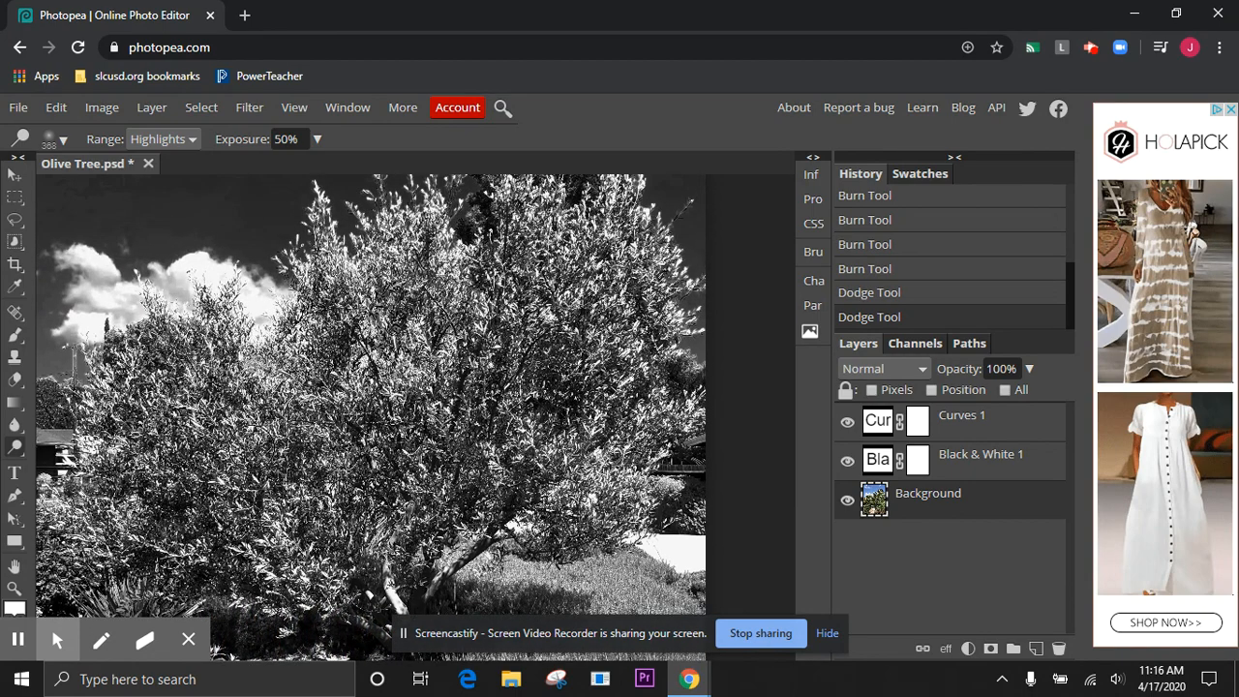
{"action": "scroll", "coordinate": [254, 448], "scroll_direction": "up", "scroll_amount": 3}
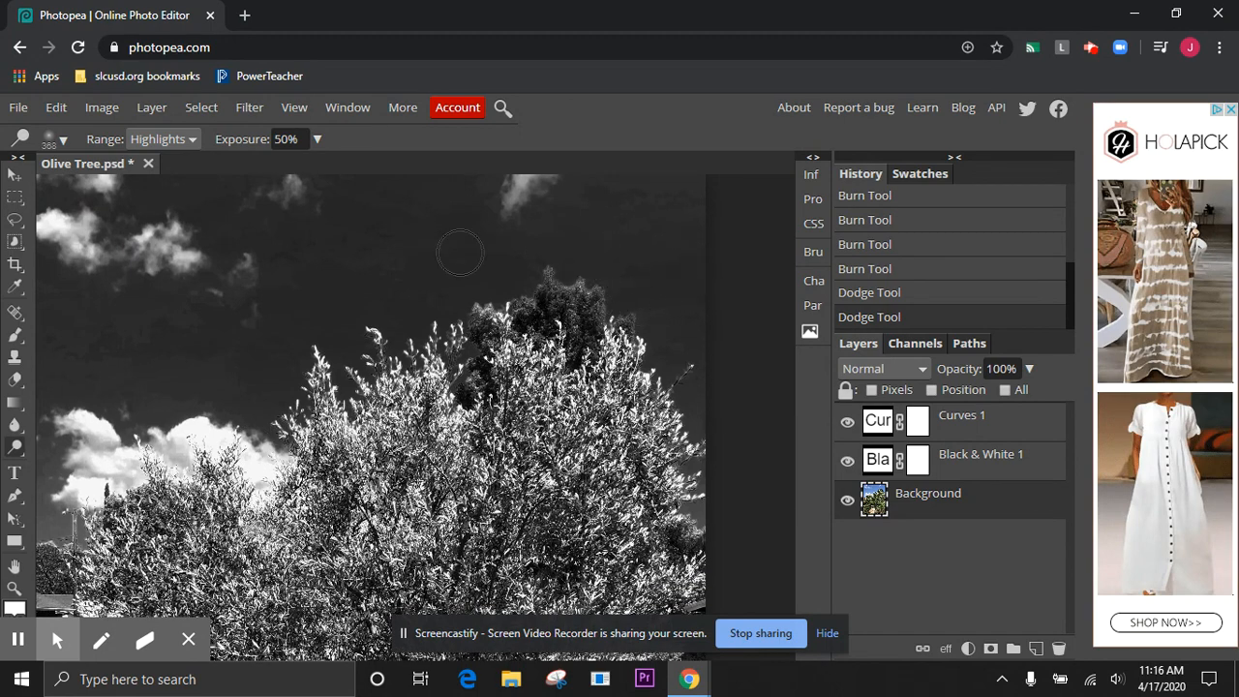
{"action": "scroll", "coordinate": [294, 454], "scroll_direction": "down", "scroll_amount": 8}
{"action": "scroll", "coordinate": [295, 454], "scroll_direction": "right", "scroll_amount": 2}
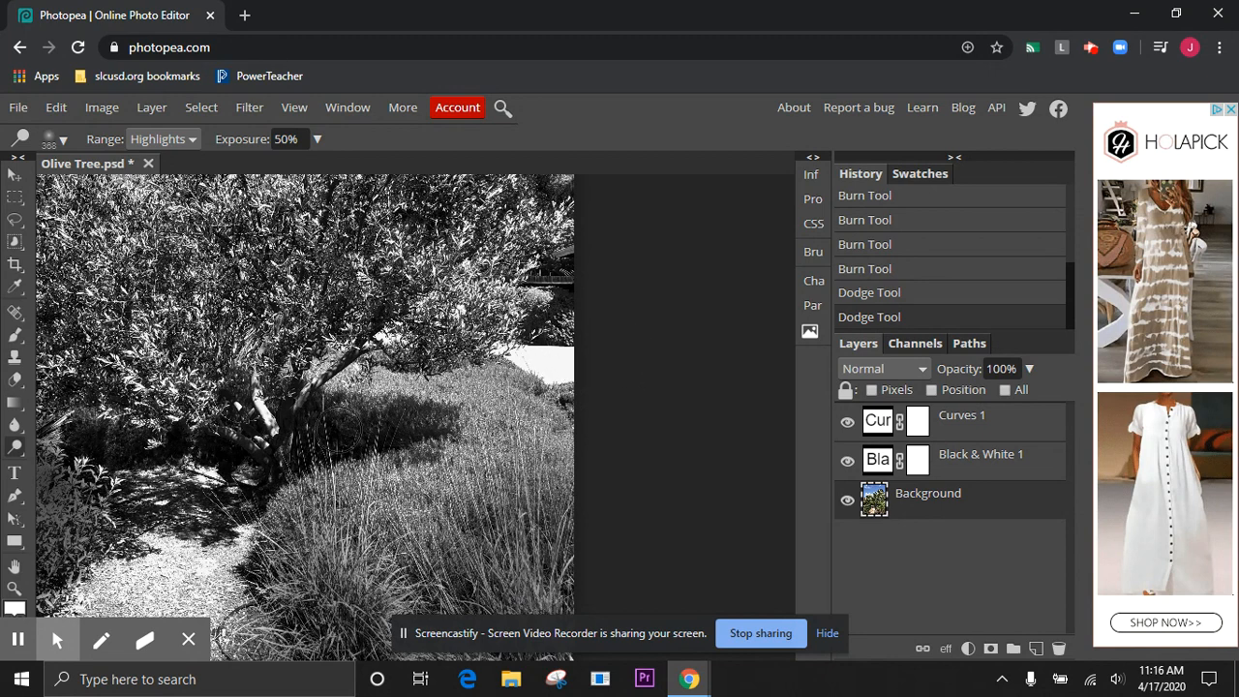
{"action": "right_click", "coordinate": [21, 453]}
{"action": "left_click", "coordinate": [73, 476]}
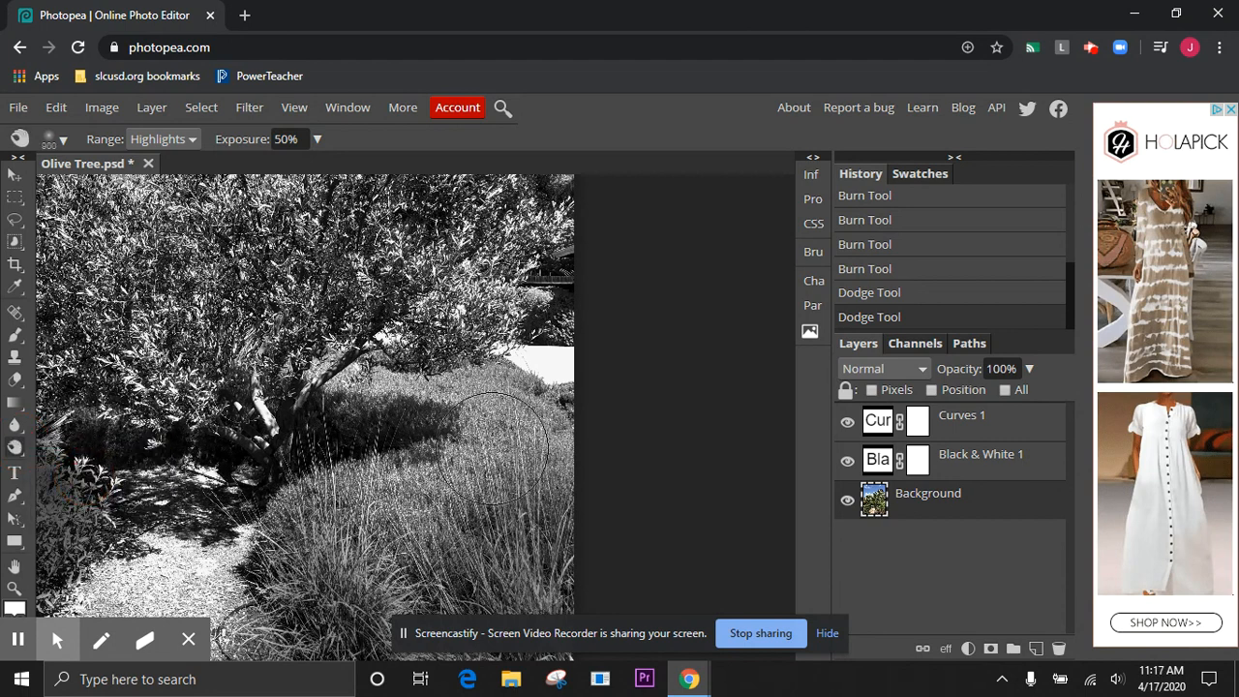
{"action": "mouse_move", "coordinate": [489, 431]}
{"action": "left_mouse_down"}
{"action": "mouse_move", "coordinate": [572, 415]}
{"action": "mouse_move", "coordinate": [390, 416]}
{"action": "mouse_move", "coordinate": [359, 404]}
{"action": "mouse_move", "coordinate": [350, 382]}
{"action": "left_mouse_up"}
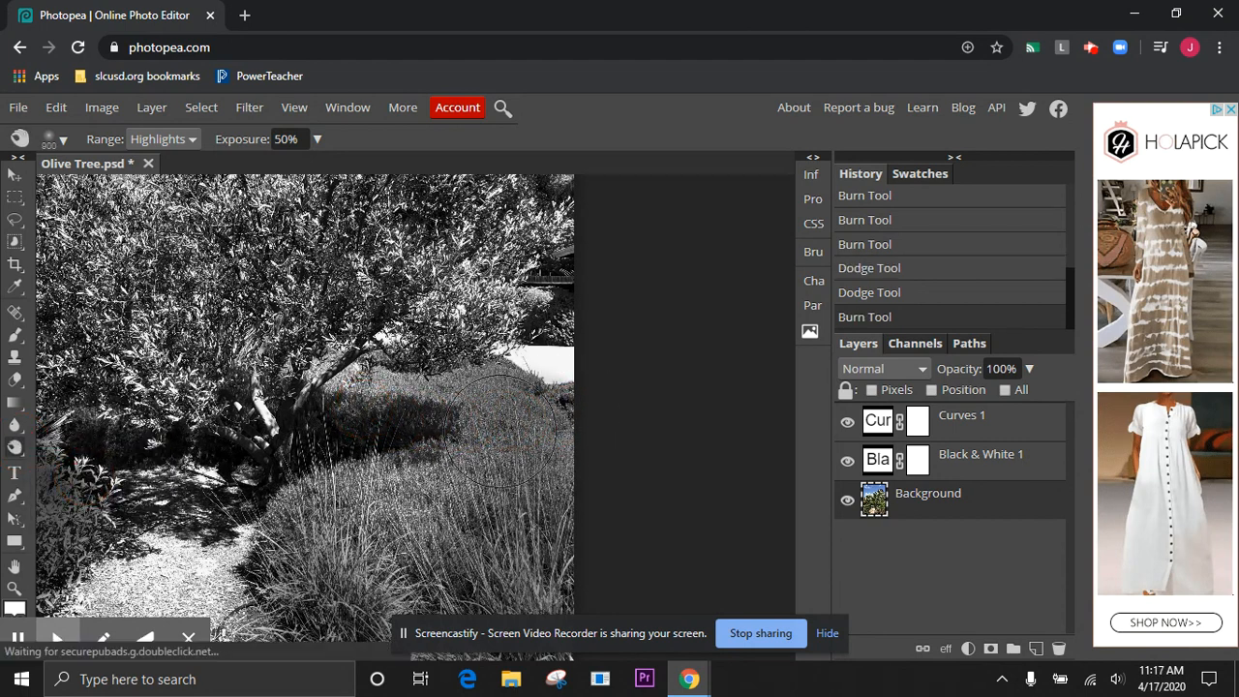
{"action": "mouse_move", "coordinate": [562, 415]}
{"action": "left_mouse_down"}
{"action": "mouse_move", "coordinate": [354, 407]}
{"action": "mouse_move", "coordinate": [334, 373]}
{"action": "left_mouse_up"}
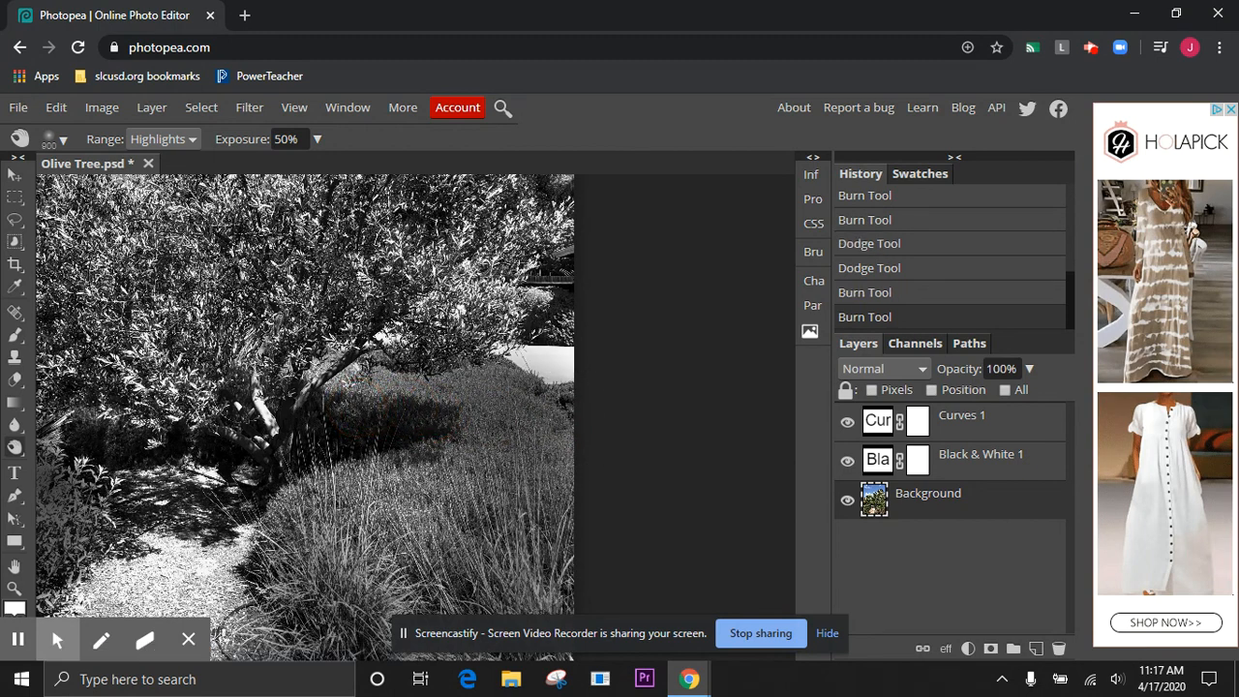
Set the Burn range to Midtones and darken the grassy slope right of the trunk
{"action": "left_click", "coordinate": [157, 141]}
{"action": "left_click", "coordinate": [163, 192]}
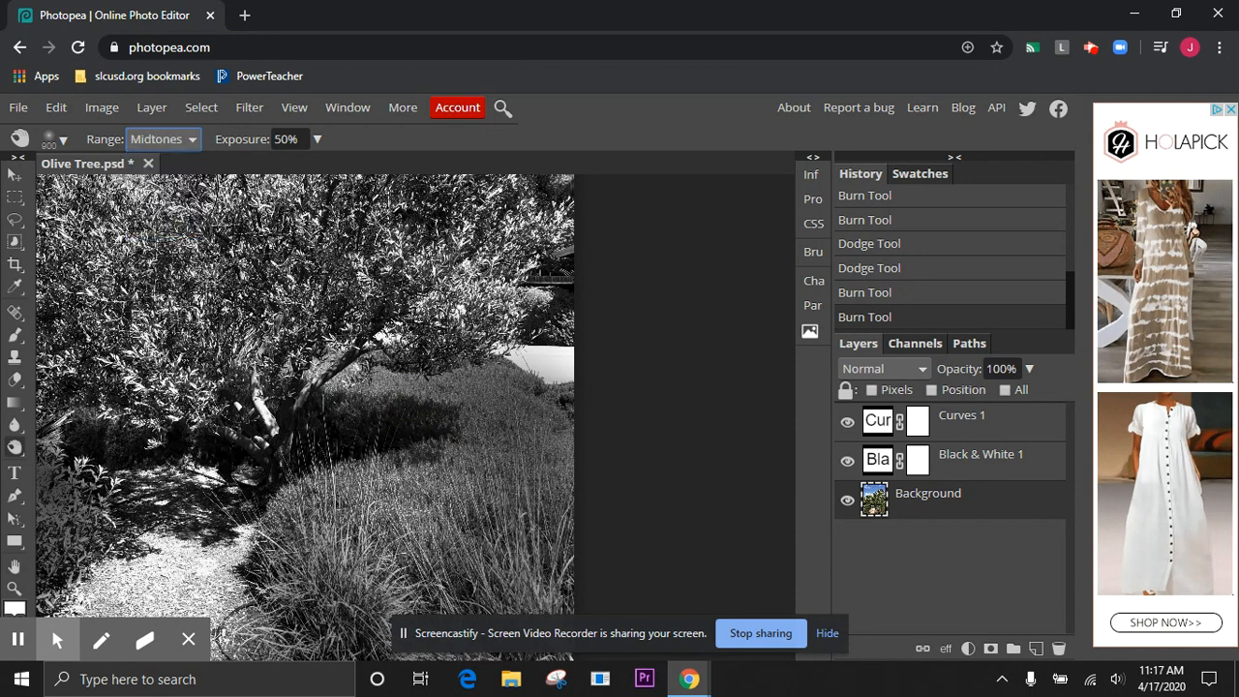
{"action": "left_click_drag", "start_coordinate": [547, 419], "coordinate": [443, 432]}
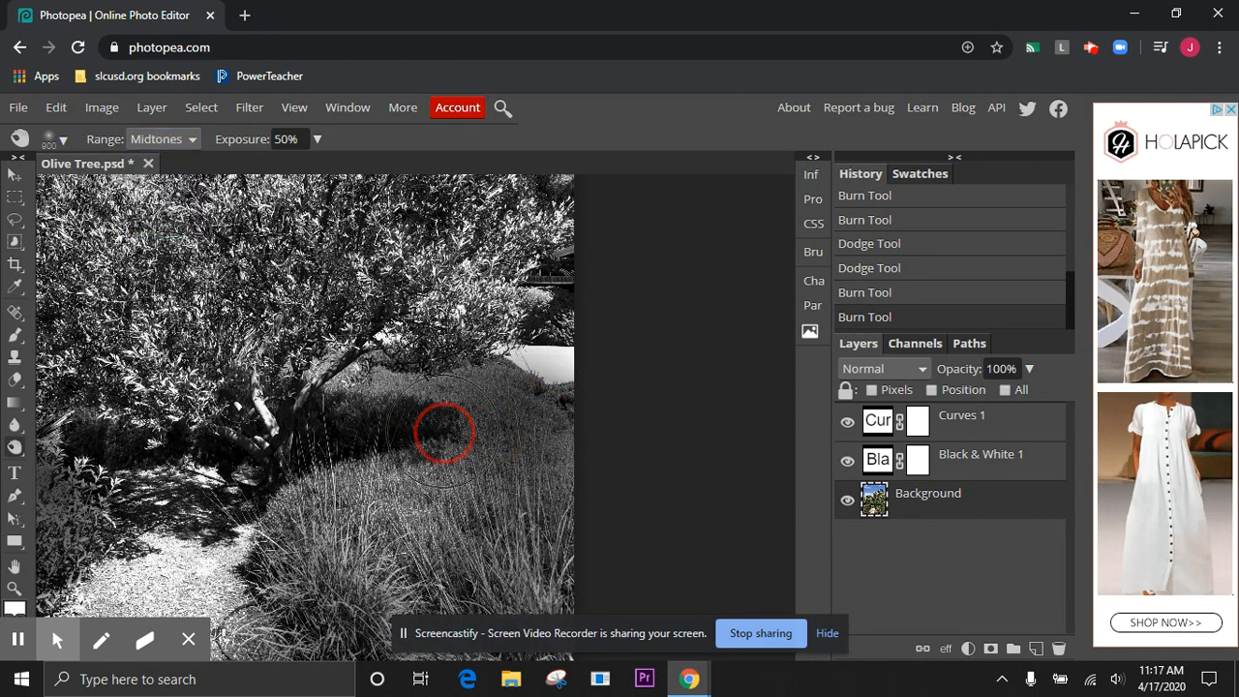
Set the Burn range to Shadows, darken the grassy slope behind the trunk, and undo the last two strokes
{"action": "left_click", "coordinate": [178, 141]}
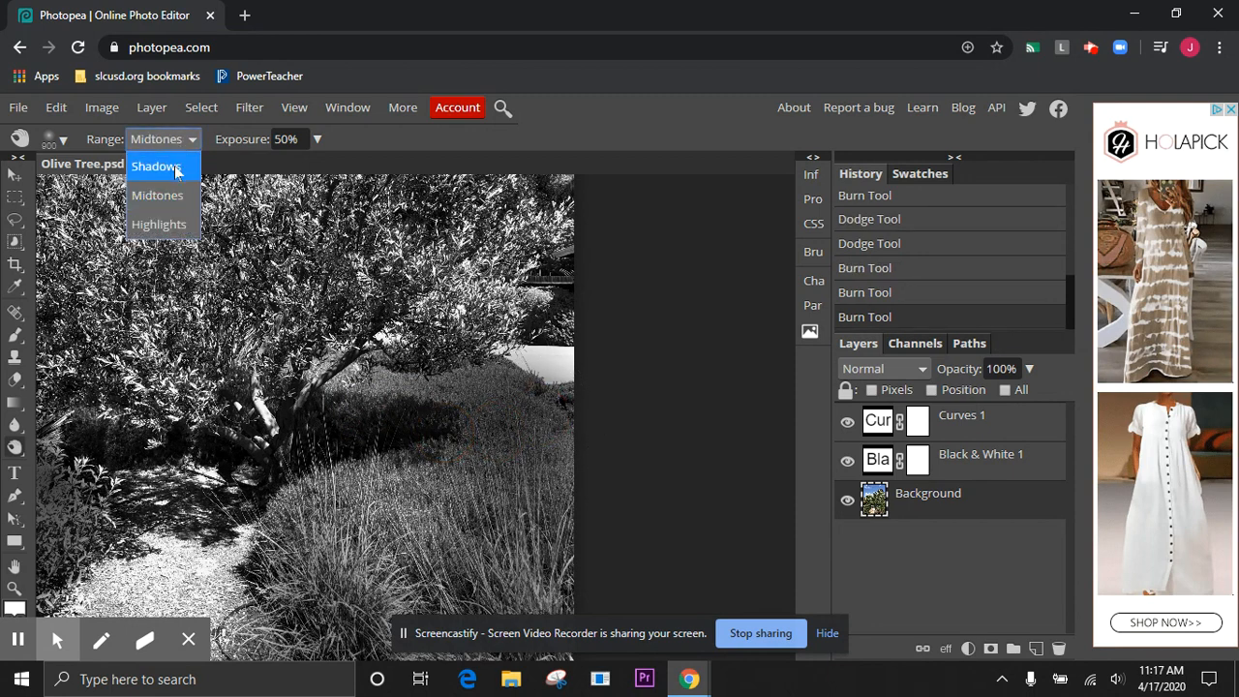
{"action": "left_click", "coordinate": [176, 170]}
{"action": "mouse_move", "coordinate": [514, 407]}
{"action": "left_mouse_down"}
{"action": "mouse_move", "coordinate": [445, 434]}
{"action": "mouse_move", "coordinate": [366, 428]}
{"action": "left_mouse_up"}
{"action": "mouse_move", "coordinate": [523, 451]}
{"action": "left_mouse_down"}
{"action": "mouse_move", "coordinate": [565, 421]}
{"action": "mouse_move", "coordinate": [498, 411]}
{"action": "mouse_move", "coordinate": [369, 436]}
{"action": "mouse_move", "coordinate": [483, 419]}
{"action": "mouse_move", "coordinate": [553, 373]}
{"action": "left_mouse_up"}
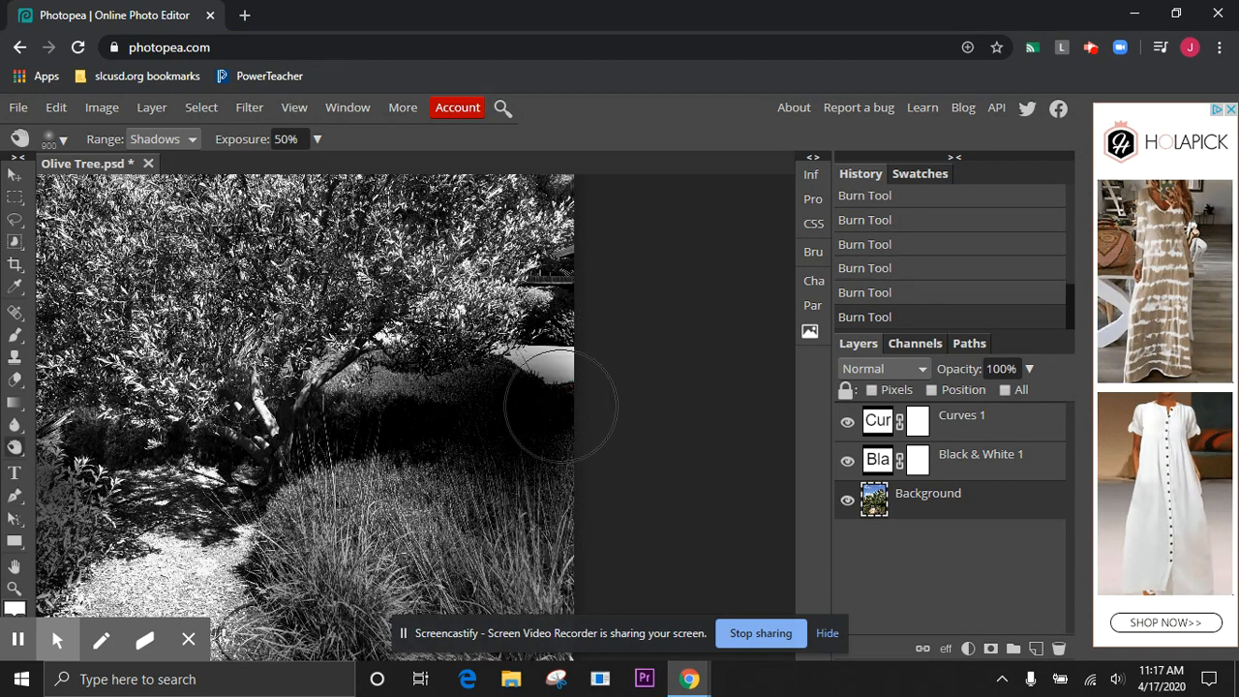
{"action": "scroll", "coordinate": [527, 441], "scroll_direction": "up", "scroll_amount": 3}
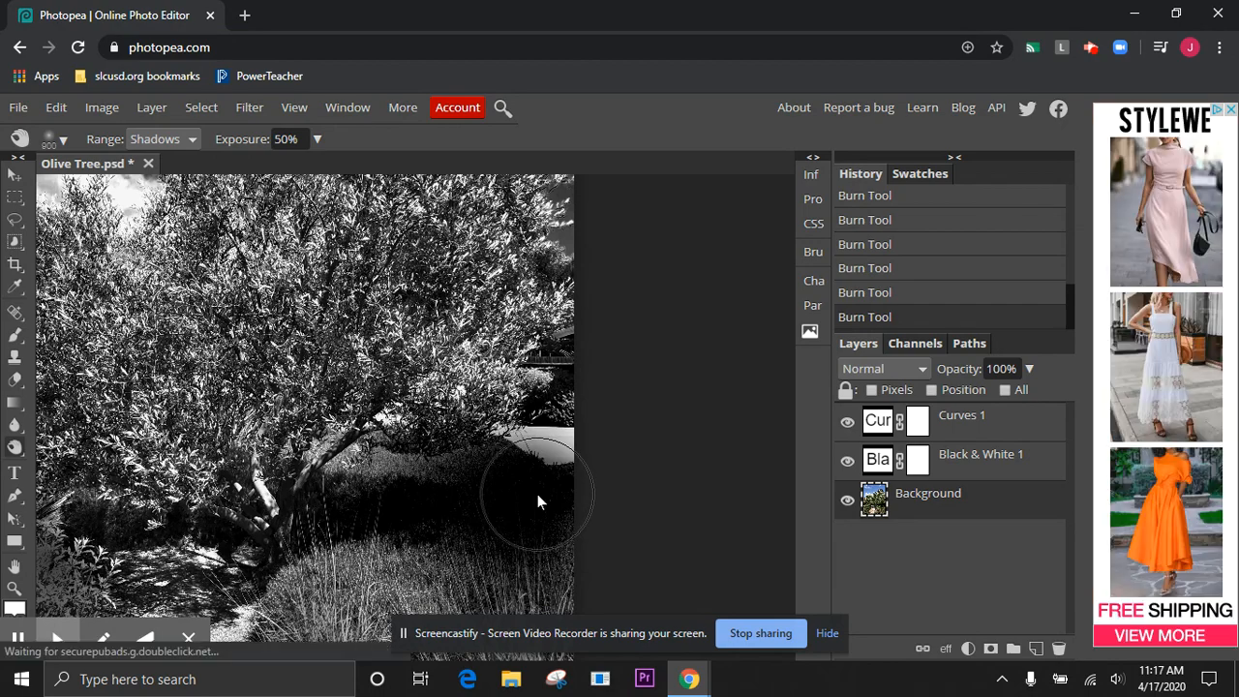
{"action": "key", "text": "ctrl+z"}
{"action": "key", "text": "ctrl+z"}
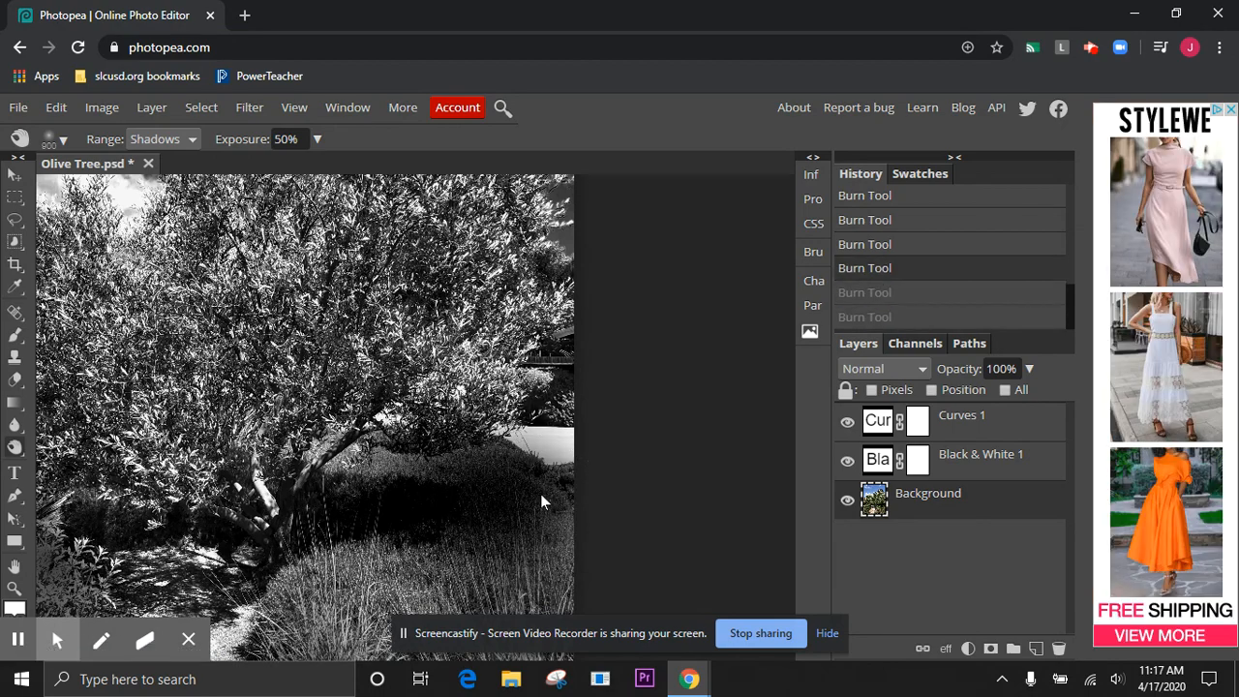
{"action": "scroll", "coordinate": [459, 484], "scroll_direction": "up", "scroll_amount": 3}
{"action": "scroll", "coordinate": [459, 484], "scroll_direction": "left", "scroll_amount": 5}
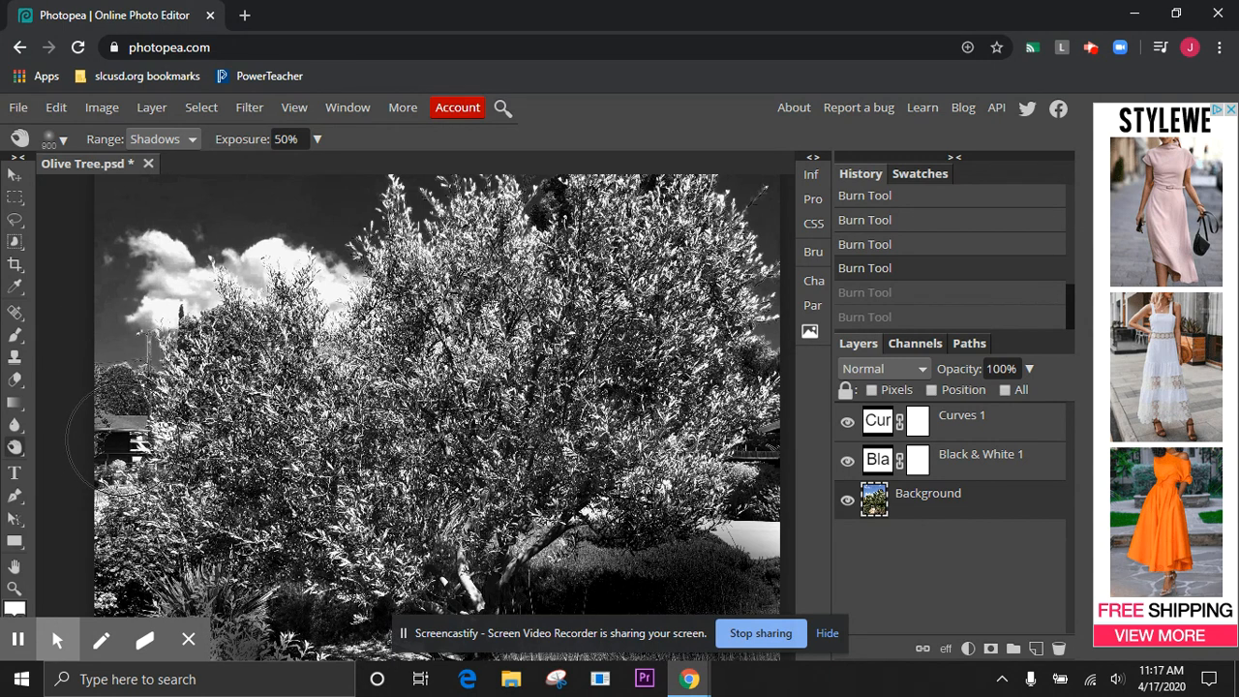
Reduce the Burn brush size to 400 and darken the shadows of the bush, building and plants along the photo's left edge
{"action": "key", "text": "bracketleft"}
{"action": "key", "text": "bracketleft"}
{"action": "key", "text": "bracketleft"}
{"action": "left_click", "coordinate": [126, 437]}
{"action": "left_click", "coordinate": [126, 436]}
{"action": "left_click", "coordinate": [121, 398]}
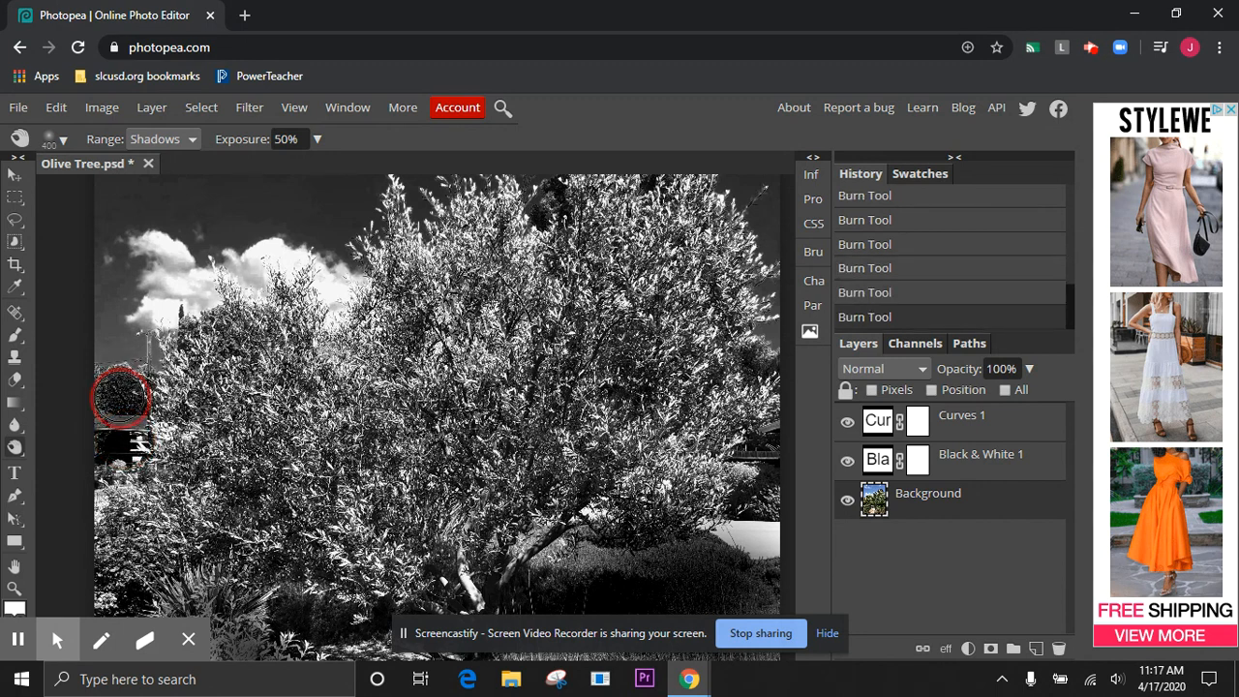
{"action": "left_click", "coordinate": [111, 379]}
{"action": "left_click", "coordinate": [133, 341]}
{"action": "left_click", "coordinate": [97, 411]}
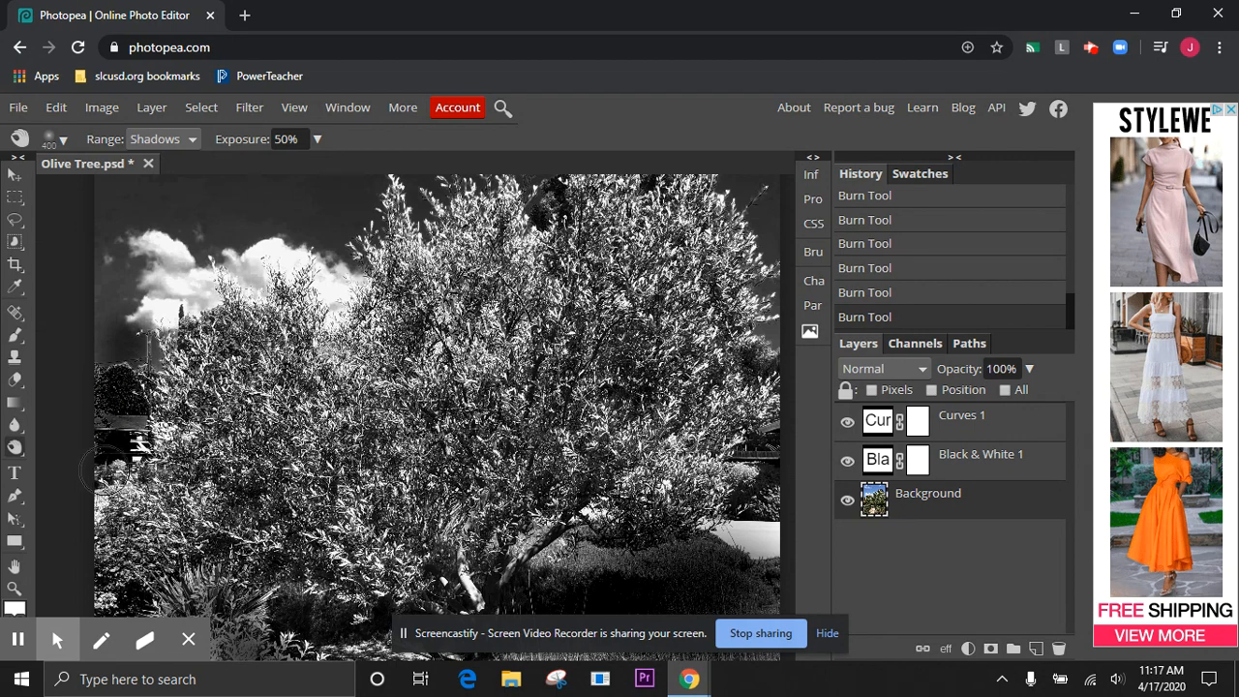
{"action": "left_click", "coordinate": [102, 511]}
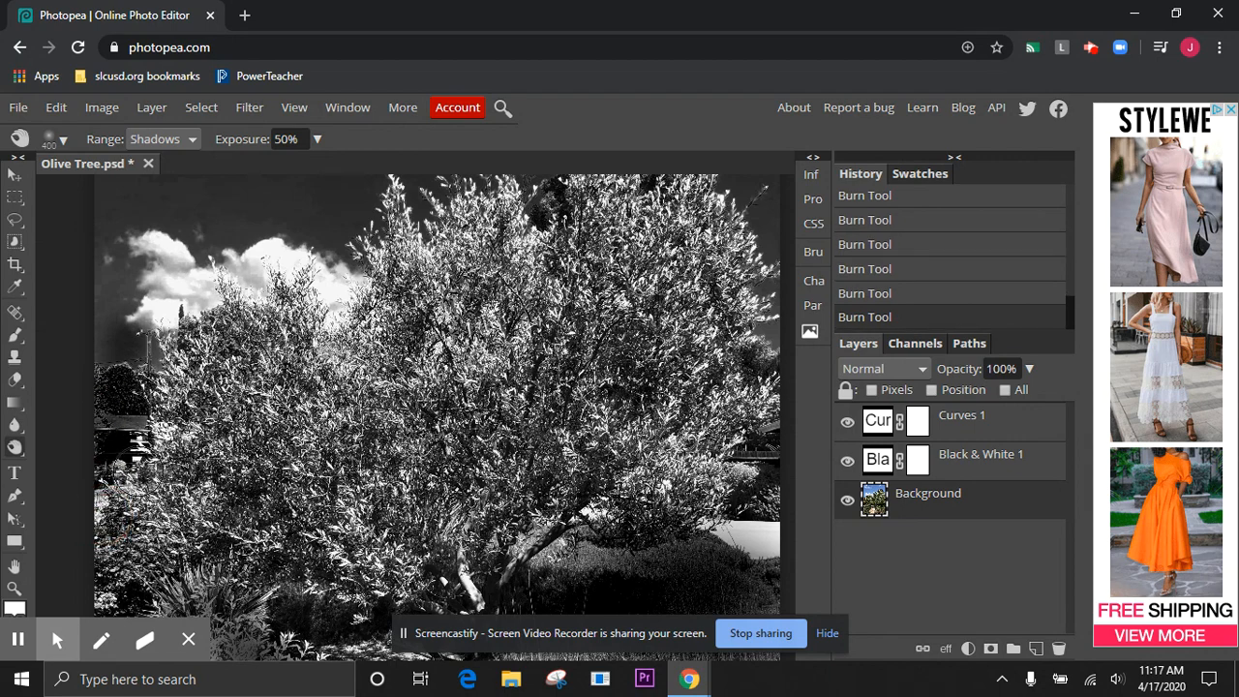
{"action": "left_click", "coordinate": [139, 472]}
{"action": "left_click", "coordinate": [147, 437]}
Switch to the Sharpen Tool and set its strength to 77% and its brush size to 188 px
{"action": "scroll", "coordinate": [259, 351], "scroll_direction": "up", "scroll_amount": 5}
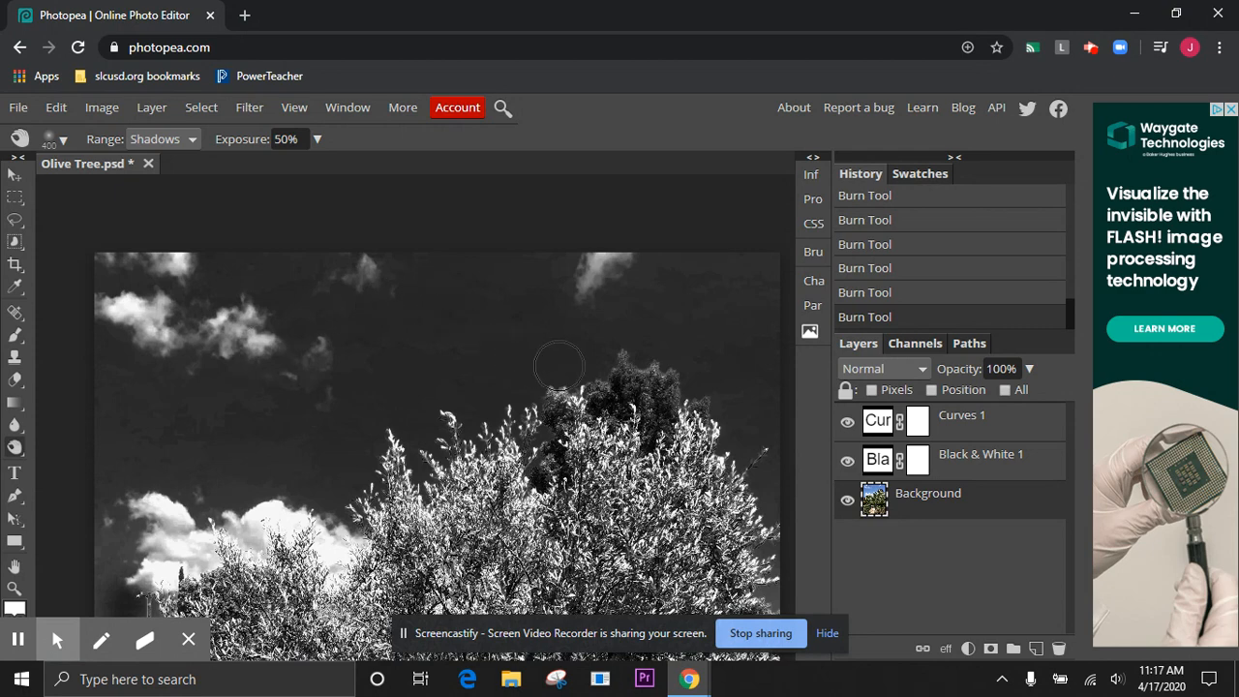
{"action": "scroll", "coordinate": [559, 366], "scroll_direction": "down", "scroll_amount": 1}
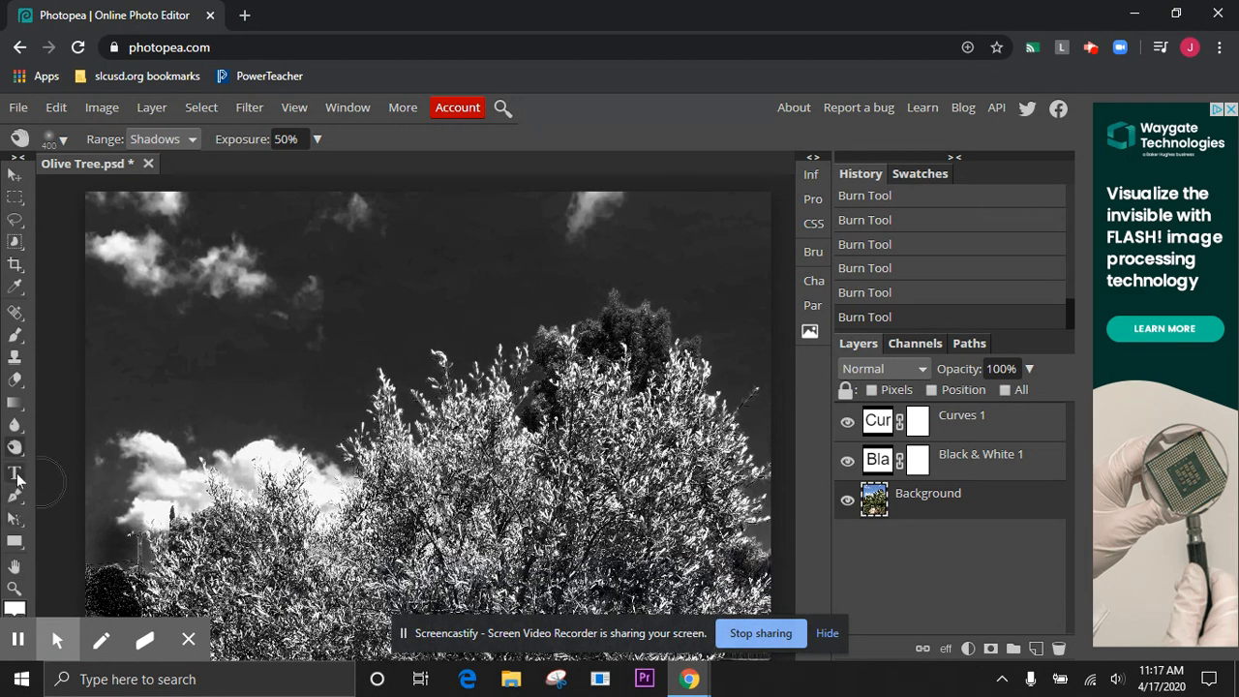
{"action": "left_click", "coordinate": [14, 520]}
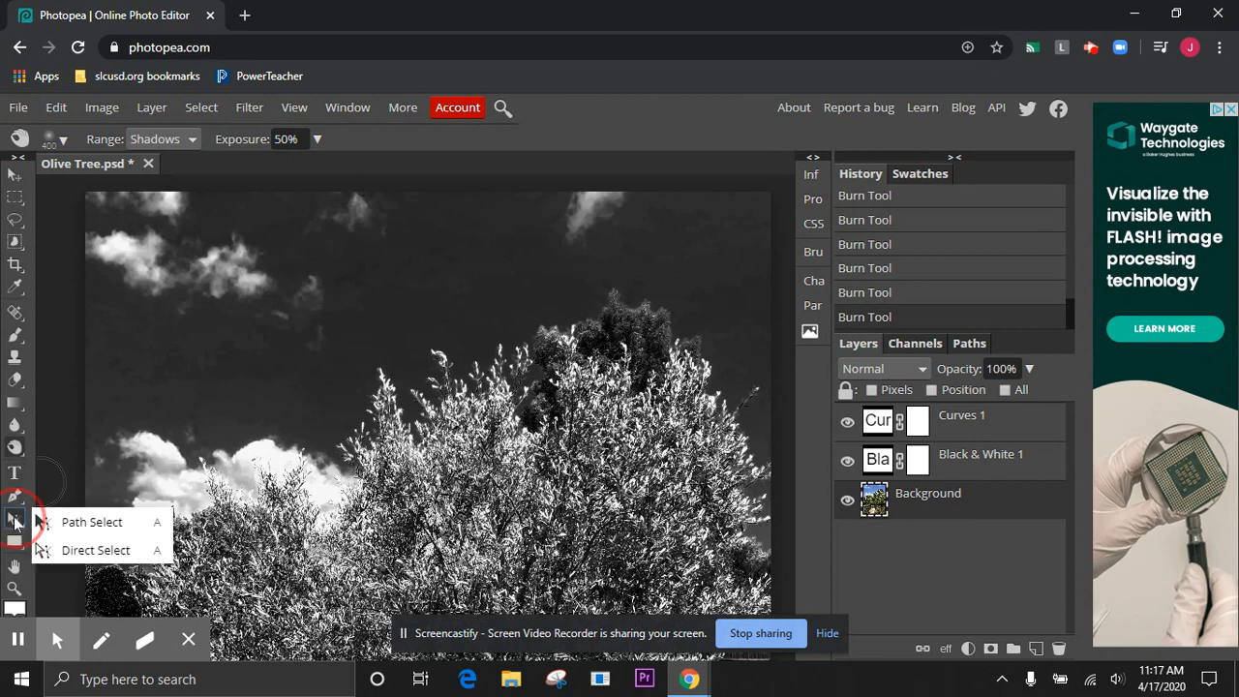
{"action": "left_click", "coordinate": [18, 430]}
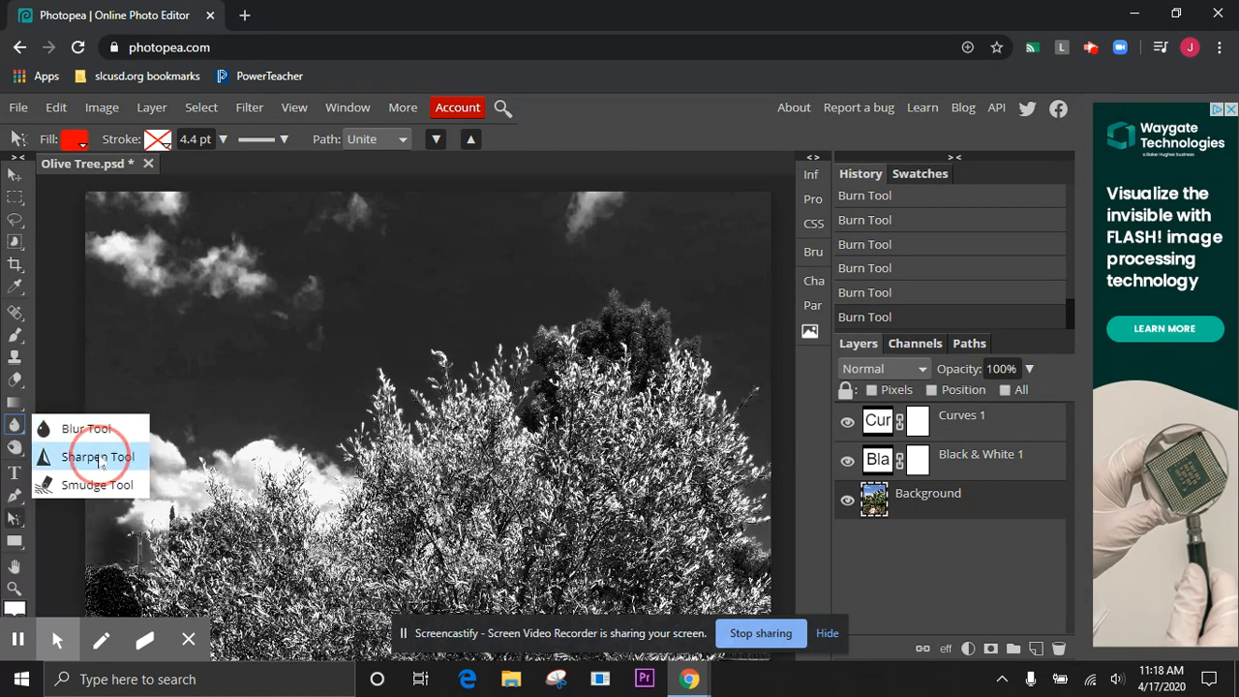
{"action": "left_click", "coordinate": [117, 456]}
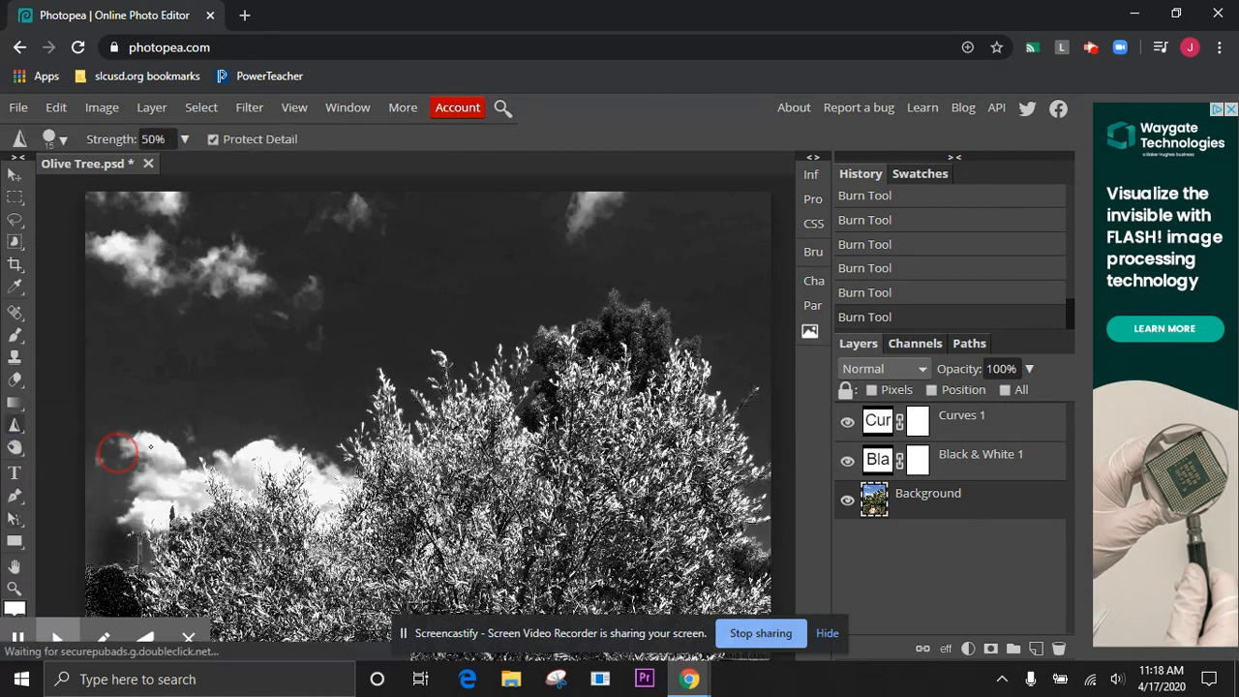
{"action": "scroll", "coordinate": [429, 419], "scroll_direction": "down", "scroll_amount": 3}
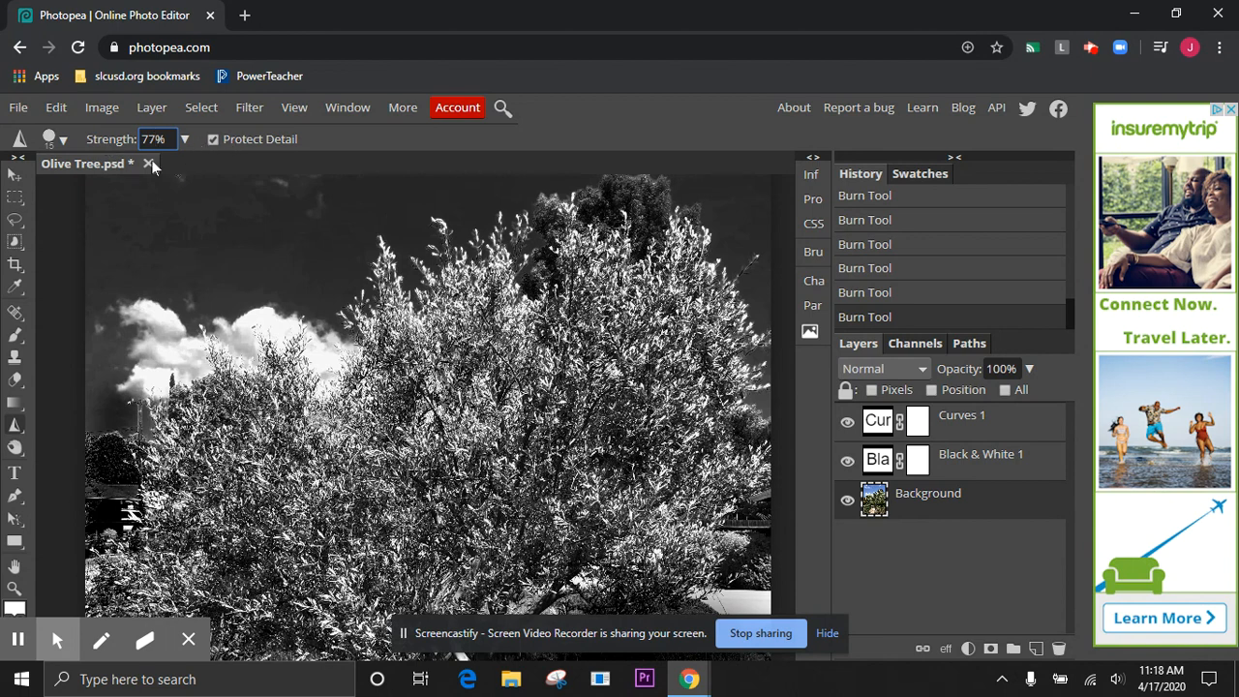
{"action": "left_click", "coordinate": [64, 142]}
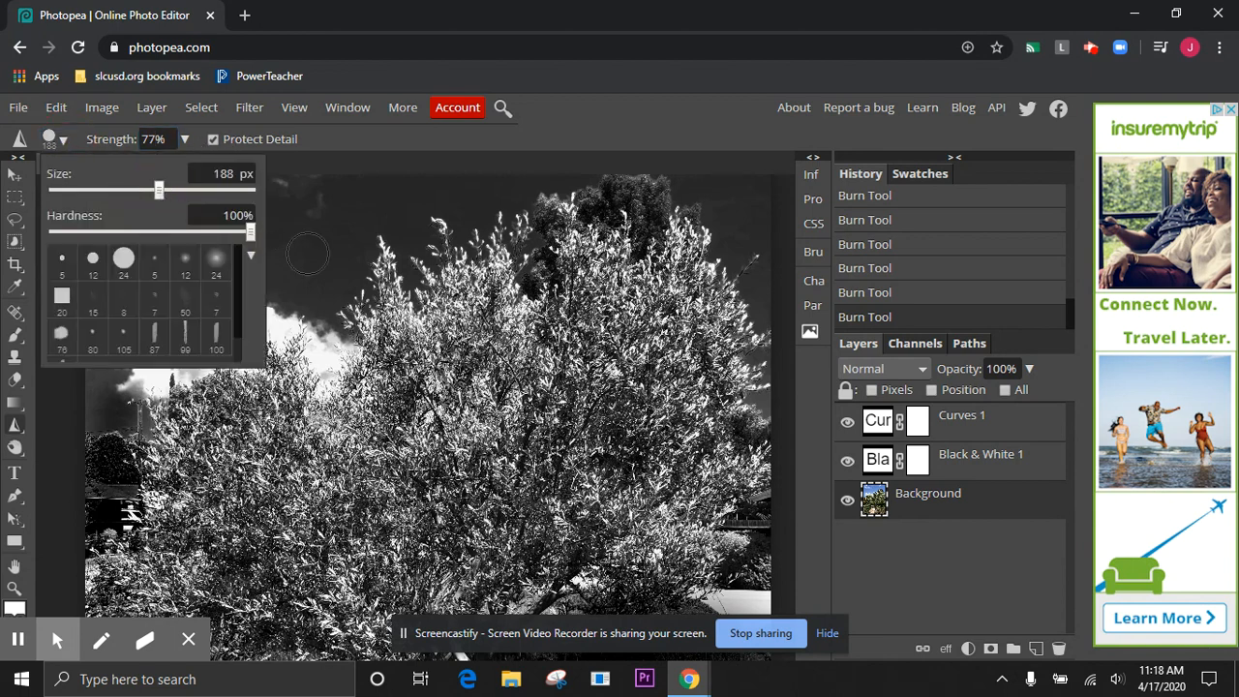
{"action": "left_click", "coordinate": [465, 349]}
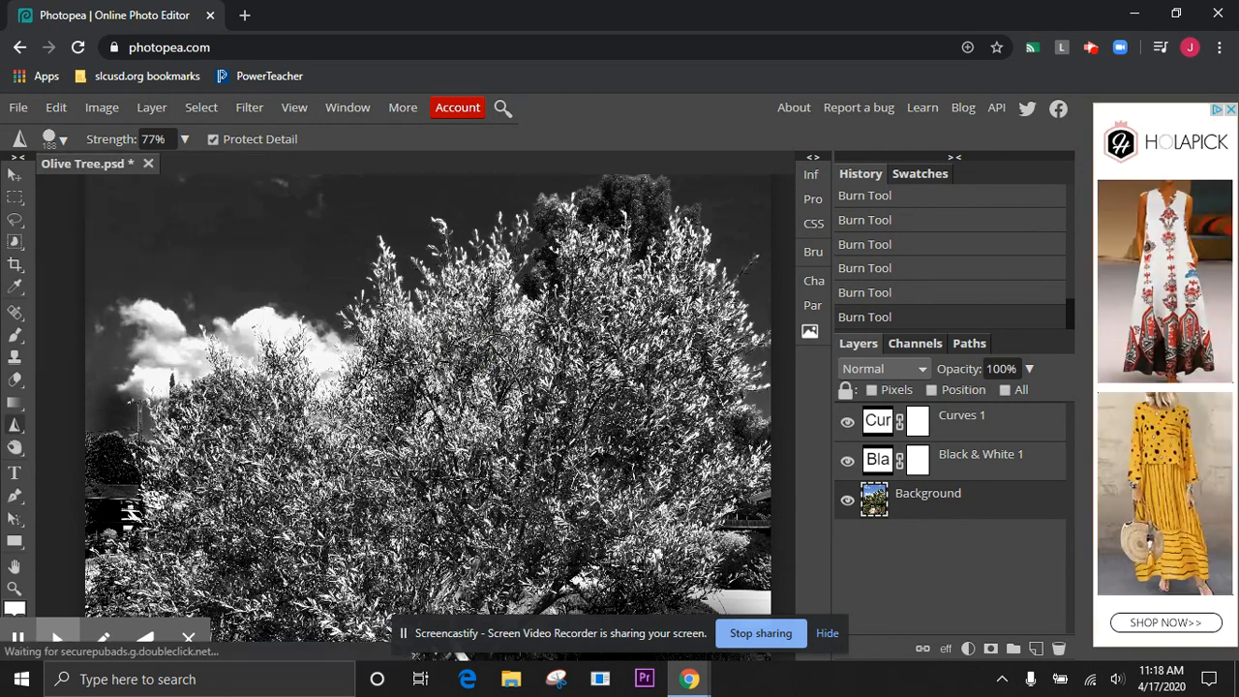
Sharpen the foliage across the olive tree's crown and the leaves around its trunk
{"action": "mouse_move", "coordinate": [506, 338]}
{"action": "left_mouse_down"}
{"action": "mouse_move", "coordinate": [496, 280]}
{"action": "mouse_move", "coordinate": [503, 331]}
{"action": "mouse_move", "coordinate": [480, 359]}
{"action": "mouse_move", "coordinate": [480, 309]}
{"action": "mouse_move", "coordinate": [513, 235]}
{"action": "mouse_move", "coordinate": [450, 303]}
{"action": "mouse_move", "coordinate": [425, 294]}
{"action": "mouse_move", "coordinate": [411, 311]}
{"action": "mouse_move", "coordinate": [389, 309]}
{"action": "mouse_move", "coordinate": [369, 251]}
{"action": "mouse_move", "coordinate": [386, 306]}
{"action": "mouse_move", "coordinate": [465, 356]}
{"action": "mouse_move", "coordinate": [456, 371]}
{"action": "mouse_move", "coordinate": [603, 276]}
{"action": "mouse_move", "coordinate": [575, 244]}
{"action": "mouse_move", "coordinate": [570, 276]}
{"action": "mouse_move", "coordinate": [610, 290]}
{"action": "mouse_move", "coordinate": [675, 281]}
{"action": "mouse_move", "coordinate": [706, 250]}
{"action": "mouse_move", "coordinate": [679, 252]}
{"action": "mouse_move", "coordinate": [671, 273]}
{"action": "mouse_move", "coordinate": [730, 349]}
{"action": "mouse_move", "coordinate": [729, 371]}
{"action": "mouse_move", "coordinate": [636, 317]}
{"action": "mouse_move", "coordinate": [569, 329]}
{"action": "mouse_move", "coordinate": [603, 332]}
{"action": "mouse_move", "coordinate": [655, 366]}
{"action": "left_mouse_up"}
{"action": "mouse_move", "coordinate": [703, 415]}
{"action": "left_mouse_down"}
{"action": "mouse_move", "coordinate": [533, 362]}
{"action": "mouse_move", "coordinate": [550, 332]}
{"action": "mouse_move", "coordinate": [533, 368]}
{"action": "mouse_move", "coordinate": [570, 462]}
{"action": "mouse_move", "coordinate": [592, 423]}
{"action": "mouse_move", "coordinate": [567, 413]}
{"action": "mouse_move", "coordinate": [675, 437]}
{"action": "mouse_move", "coordinate": [619, 445]}
{"action": "mouse_move", "coordinate": [589, 471]}
{"action": "mouse_move", "coordinate": [620, 425]}
{"action": "mouse_move", "coordinate": [572, 404]}
{"action": "mouse_move", "coordinate": [456, 437]}
{"action": "mouse_move", "coordinate": [423, 435]}
{"action": "mouse_move", "coordinate": [392, 400]}
{"action": "mouse_move", "coordinate": [371, 437]}
{"action": "mouse_move", "coordinate": [304, 435]}
{"action": "mouse_move", "coordinate": [299, 410]}
{"action": "mouse_move", "coordinate": [265, 381]}
{"action": "mouse_move", "coordinate": [243, 404]}
{"action": "mouse_move", "coordinate": [218, 401]}
{"action": "mouse_move", "coordinate": [163, 462]}
{"action": "mouse_move", "coordinate": [171, 490]}
{"action": "mouse_move", "coordinate": [210, 443]}
{"action": "mouse_move", "coordinate": [279, 486]}
{"action": "left_mouse_up"}
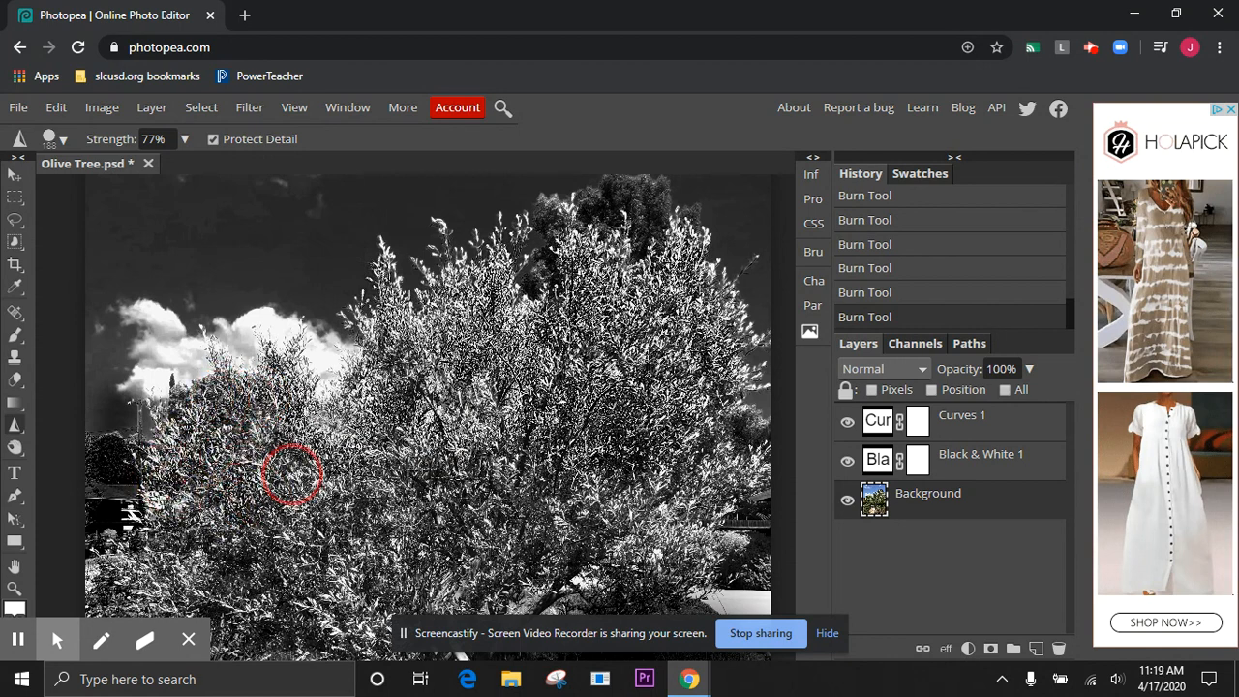
{"action": "mouse_move", "coordinate": [264, 435]}
{"action": "left_mouse_down"}
{"action": "mouse_move", "coordinate": [265, 483]}
{"action": "mouse_move", "coordinate": [332, 487]}
{"action": "left_mouse_up"}
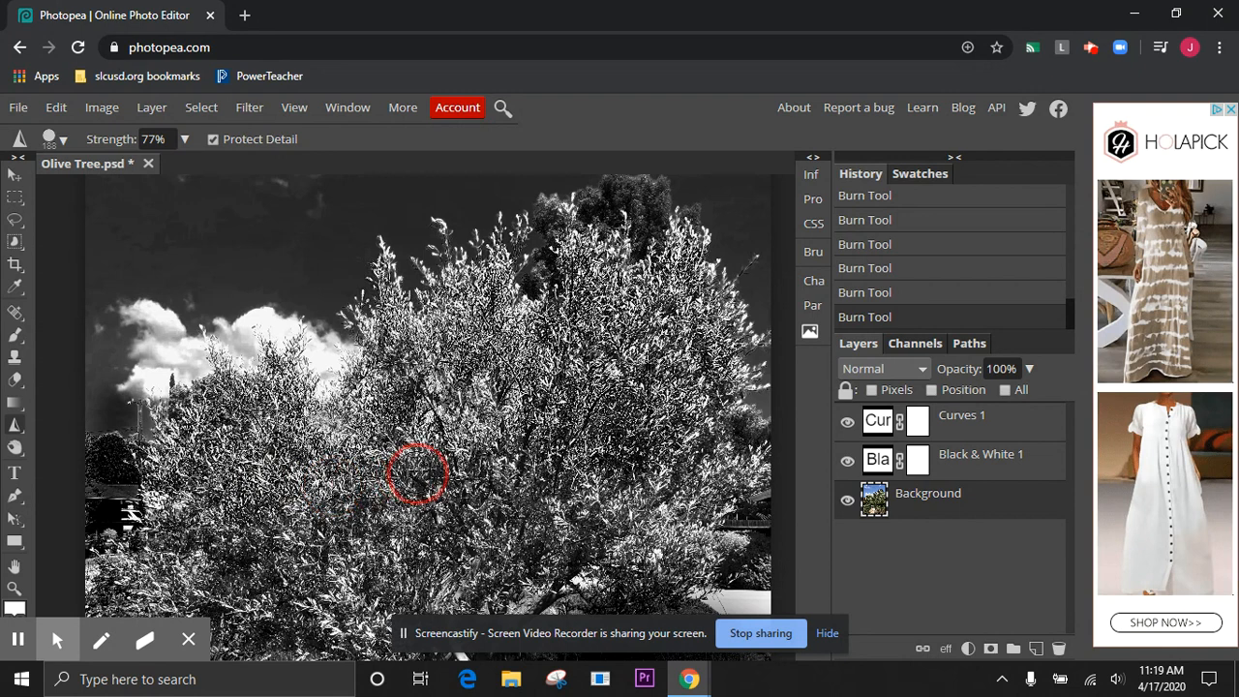
{"action": "mouse_move", "coordinate": [558, 492]}
{"action": "left_mouse_down"}
{"action": "mouse_move", "coordinate": [614, 510]}
{"action": "mouse_move", "coordinate": [667, 480]}
{"action": "mouse_move", "coordinate": [740, 472]}
{"action": "mouse_move", "coordinate": [645, 536]}
{"action": "mouse_move", "coordinate": [654, 553]}
{"action": "mouse_move", "coordinate": [718, 548]}
{"action": "mouse_move", "coordinate": [709, 557]}
{"action": "mouse_move", "coordinate": [671, 552]}
{"action": "mouse_move", "coordinate": [629, 576]}
{"action": "mouse_move", "coordinate": [559, 556]}
{"action": "left_mouse_up"}
{"action": "left_click_drag", "start_coordinate": [533, 515], "coordinate": [478, 481]}
{"action": "mouse_move", "coordinate": [551, 471]}
{"action": "left_mouse_down"}
{"action": "mouse_move", "coordinate": [550, 439]}
{"action": "mouse_move", "coordinate": [488, 427]}
{"action": "mouse_move", "coordinate": [482, 387]}
{"action": "mouse_move", "coordinate": [480, 404]}
{"action": "mouse_move", "coordinate": [362, 464]}
{"action": "mouse_move", "coordinate": [255, 544]}
{"action": "mouse_move", "coordinate": [198, 532]}
{"action": "mouse_move", "coordinate": [185, 560]}
{"action": "mouse_move", "coordinate": [119, 577]}
{"action": "mouse_move", "coordinate": [209, 615]}
{"action": "mouse_move", "coordinate": [248, 601]}
{"action": "mouse_move", "coordinate": [244, 587]}
{"action": "mouse_move", "coordinate": [194, 579]}
{"action": "mouse_move", "coordinate": [210, 553]}
{"action": "mouse_move", "coordinate": [296, 565]}
{"action": "mouse_move", "coordinate": [319, 585]}
{"action": "mouse_move", "coordinate": [247, 606]}
{"action": "left_mouse_up"}
{"action": "scroll", "coordinate": [291, 571], "scroll_direction": "down", "scroll_amount": 3}
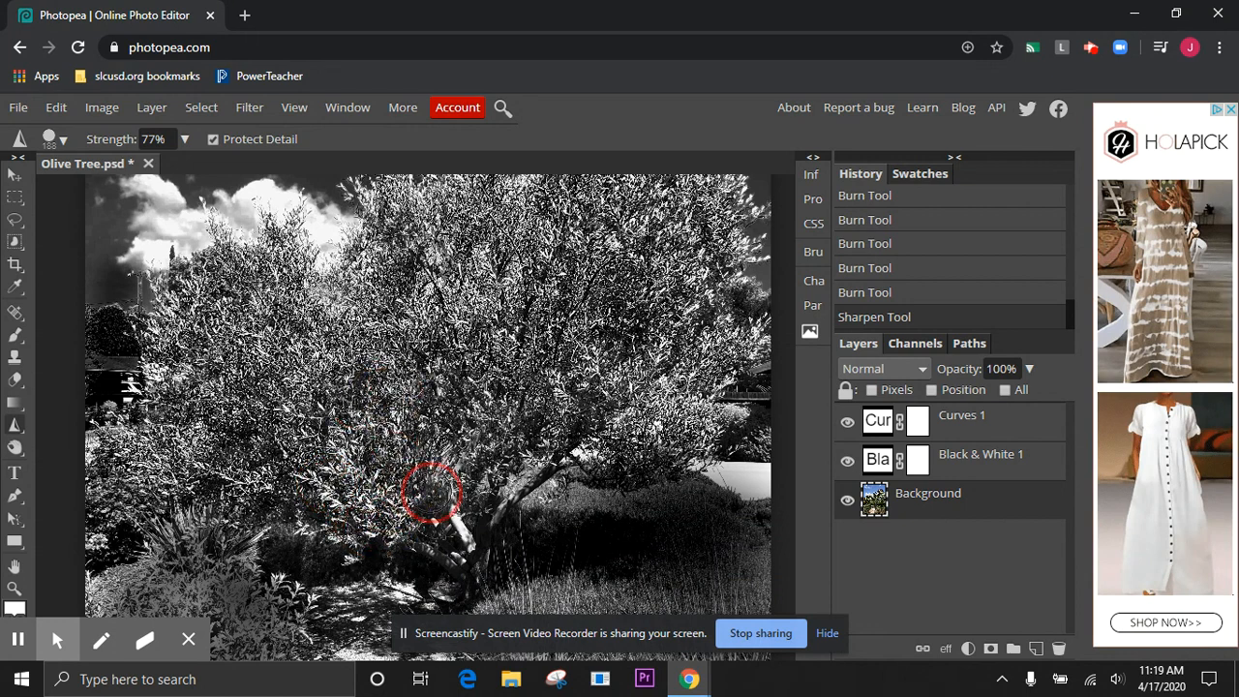
{"action": "left_click_drag", "start_coordinate": [465, 533], "coordinate": [415, 494]}
Sharpen the leafy shrub on the left side of the gravel path
{"action": "scroll", "coordinate": [415, 494], "scroll_direction": "down", "scroll_amount": 3}
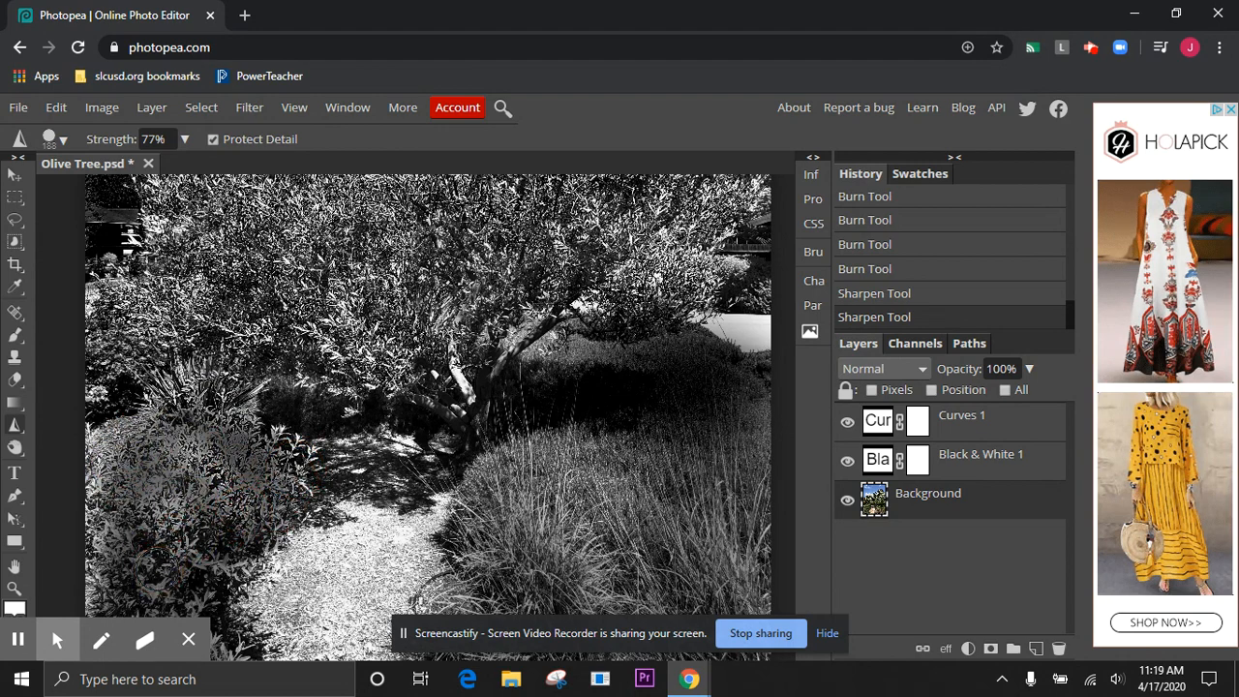
{"action": "scroll", "coordinate": [153, 571], "scroll_direction": "down", "scroll_amount": 2}
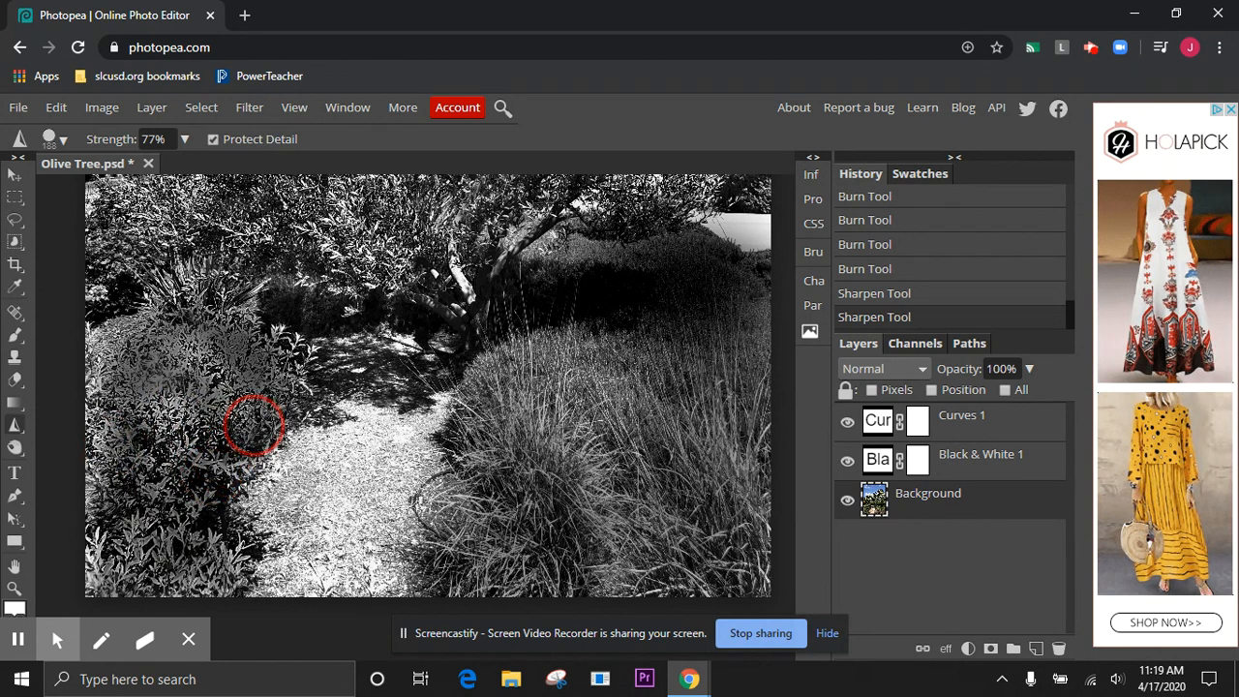
{"action": "mouse_move", "coordinate": [140, 408]}
{"action": "left_mouse_down"}
{"action": "mouse_move", "coordinate": [128, 369]}
{"action": "mouse_move", "coordinate": [183, 394]}
{"action": "mouse_move", "coordinate": [253, 391]}
{"action": "mouse_move", "coordinate": [272, 374]}
{"action": "mouse_move", "coordinate": [247, 329]}
{"action": "mouse_move", "coordinate": [130, 365]}
{"action": "left_mouse_up"}
Sharpen the tall grass covering the slope on the right side of the gravel path
{"action": "left_click_drag", "start_coordinate": [529, 533], "coordinate": [544, 456]}
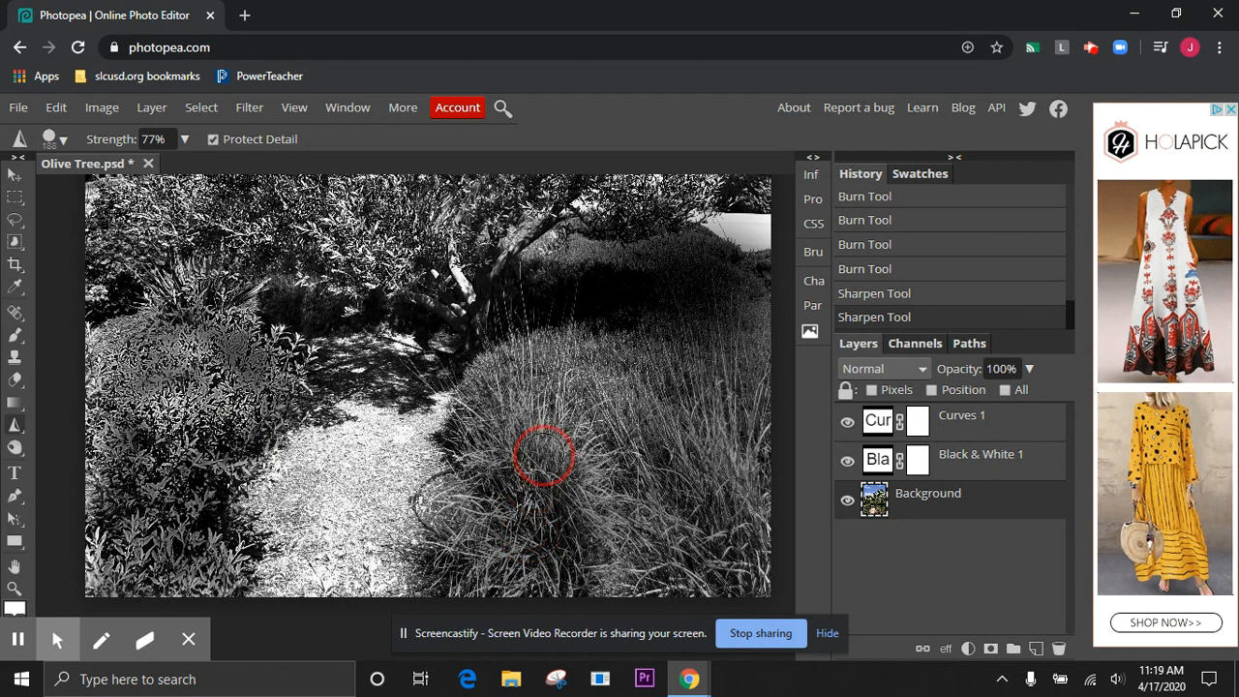
{"action": "mouse_move", "coordinate": [560, 380]}
{"action": "left_mouse_down"}
{"action": "mouse_move", "coordinate": [575, 314]}
{"action": "mouse_move", "coordinate": [533, 451]}
{"action": "mouse_move", "coordinate": [494, 393]}
{"action": "mouse_move", "coordinate": [427, 393]}
{"action": "mouse_move", "coordinate": [547, 532]}
{"action": "mouse_move", "coordinate": [466, 498]}
{"action": "mouse_move", "coordinate": [463, 564]}
{"action": "mouse_move", "coordinate": [565, 572]}
{"action": "mouse_move", "coordinate": [465, 577]}
{"action": "mouse_move", "coordinate": [643, 570]}
{"action": "left_mouse_up"}
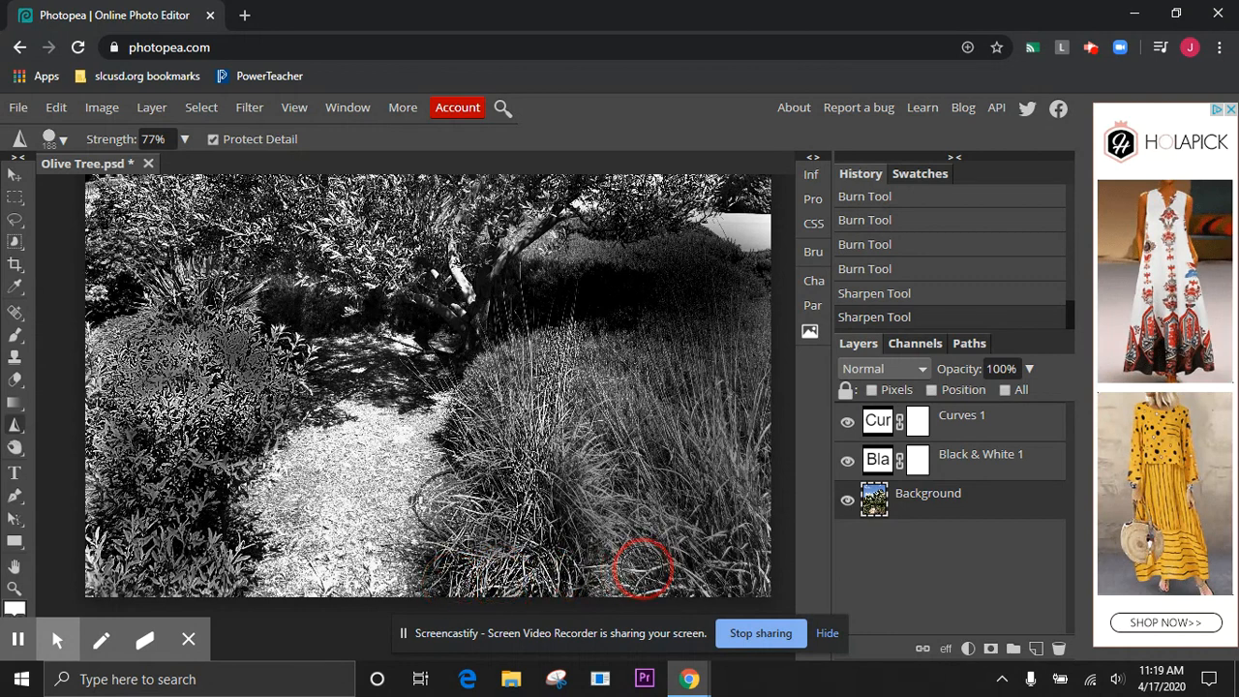
{"action": "mouse_move", "coordinate": [577, 434]}
{"action": "left_mouse_down"}
{"action": "mouse_move", "coordinate": [588, 483]}
{"action": "mouse_move", "coordinate": [643, 532]}
{"action": "left_mouse_up"}
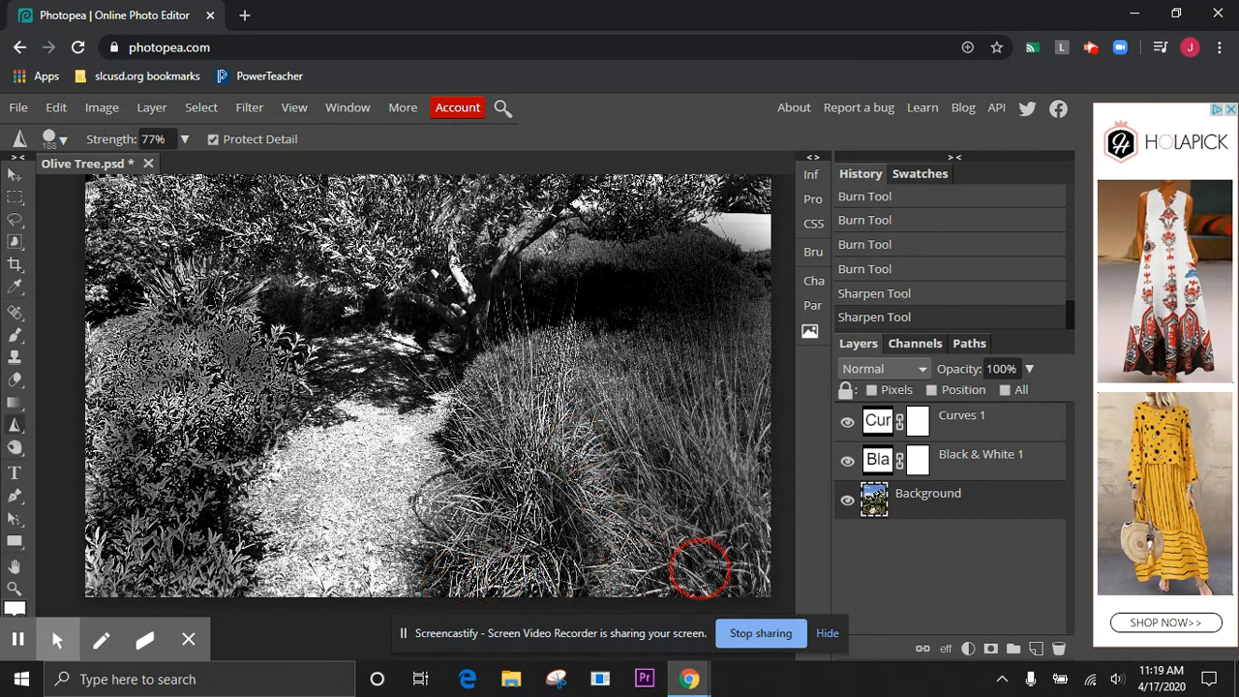
{"action": "mouse_move", "coordinate": [613, 403]}
{"action": "left_mouse_down"}
{"action": "mouse_move", "coordinate": [689, 566]}
{"action": "mouse_move", "coordinate": [710, 577]}
{"action": "mouse_move", "coordinate": [706, 496]}
{"action": "mouse_move", "coordinate": [732, 336]}
{"action": "mouse_move", "coordinate": [714, 548]}
{"action": "mouse_move", "coordinate": [728, 492]}
{"action": "left_mouse_up"}
{"action": "mouse_move", "coordinate": [744, 422]}
{"action": "left_mouse_down"}
{"action": "mouse_move", "coordinate": [722, 533]}
{"action": "mouse_move", "coordinate": [743, 585]}
{"action": "mouse_move", "coordinate": [764, 543]}
{"action": "mouse_move", "coordinate": [757, 456]}
{"action": "mouse_move", "coordinate": [770, 381]}
{"action": "mouse_move", "coordinate": [681, 482]}
{"action": "left_mouse_up"}
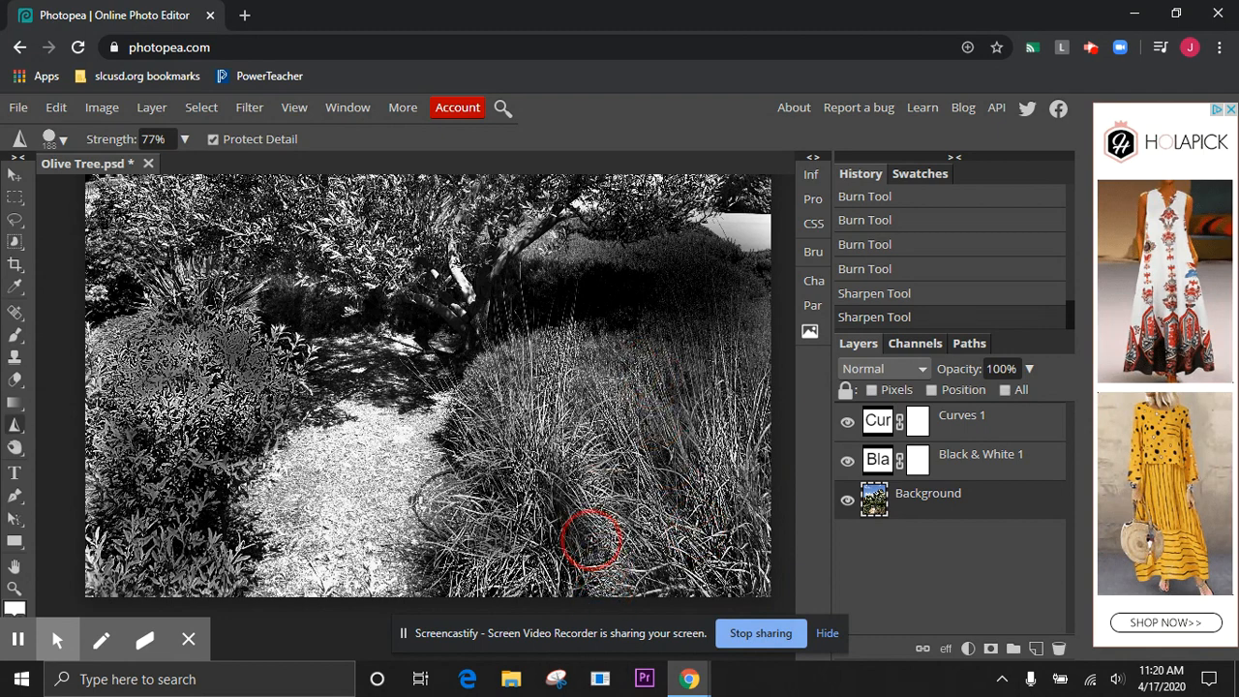
Sharpen the top of the shrub left of the path and all the clouds in the sky
{"action": "scroll", "coordinate": [594, 542], "scroll_direction": "up", "scroll_amount": 2}
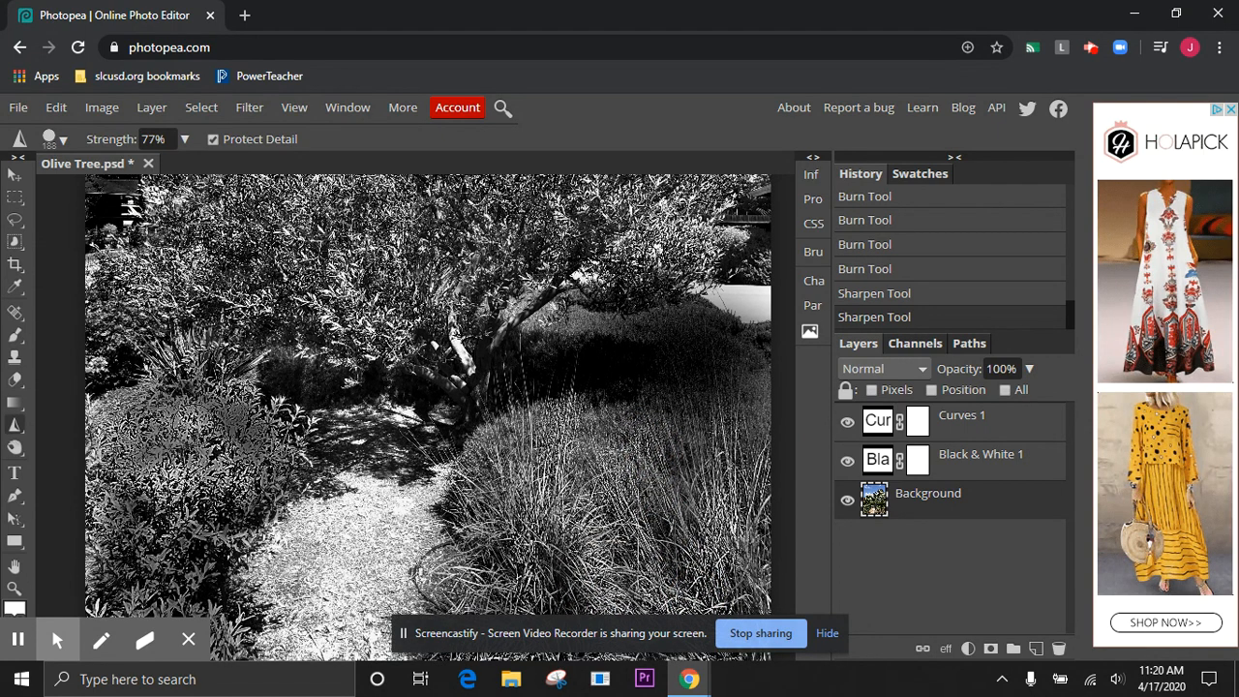
{"action": "mouse_move", "coordinate": [176, 437]}
{"action": "left_mouse_down"}
{"action": "mouse_move", "coordinate": [127, 466]}
{"action": "mouse_move", "coordinate": [114, 448]}
{"action": "mouse_move", "coordinate": [135, 419]}
{"action": "mouse_move", "coordinate": [171, 405]}
{"action": "mouse_move", "coordinate": [152, 469]}
{"action": "mouse_move", "coordinate": [128, 475]}
{"action": "mouse_move", "coordinate": [189, 437]}
{"action": "mouse_move", "coordinate": [258, 442]}
{"action": "mouse_move", "coordinate": [201, 401]}
{"action": "left_mouse_up"}
{"action": "scroll", "coordinate": [199, 397], "scroll_direction": "up", "scroll_amount": 10}
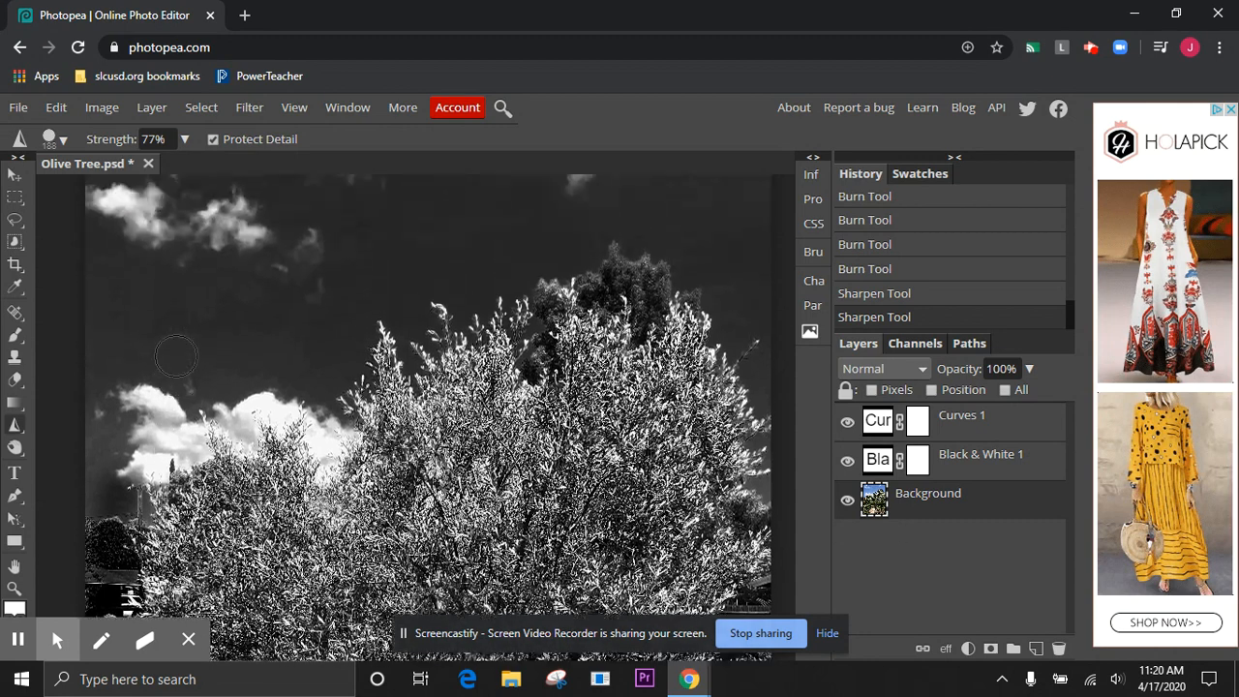
{"action": "scroll", "coordinate": [174, 354], "scroll_direction": "up", "scroll_amount": 2}
{"action": "mouse_move", "coordinate": [148, 279]}
{"action": "left_mouse_down"}
{"action": "mouse_move", "coordinate": [120, 242]}
{"action": "mouse_move", "coordinate": [136, 297]}
{"action": "mouse_move", "coordinate": [272, 286]}
{"action": "mouse_move", "coordinate": [224, 259]}
{"action": "mouse_move", "coordinate": [150, 305]}
{"action": "mouse_move", "coordinate": [75, 271]}
{"action": "mouse_move", "coordinate": [85, 239]}
{"action": "mouse_move", "coordinate": [200, 198]}
{"action": "mouse_move", "coordinate": [201, 251]}
{"action": "left_mouse_up"}
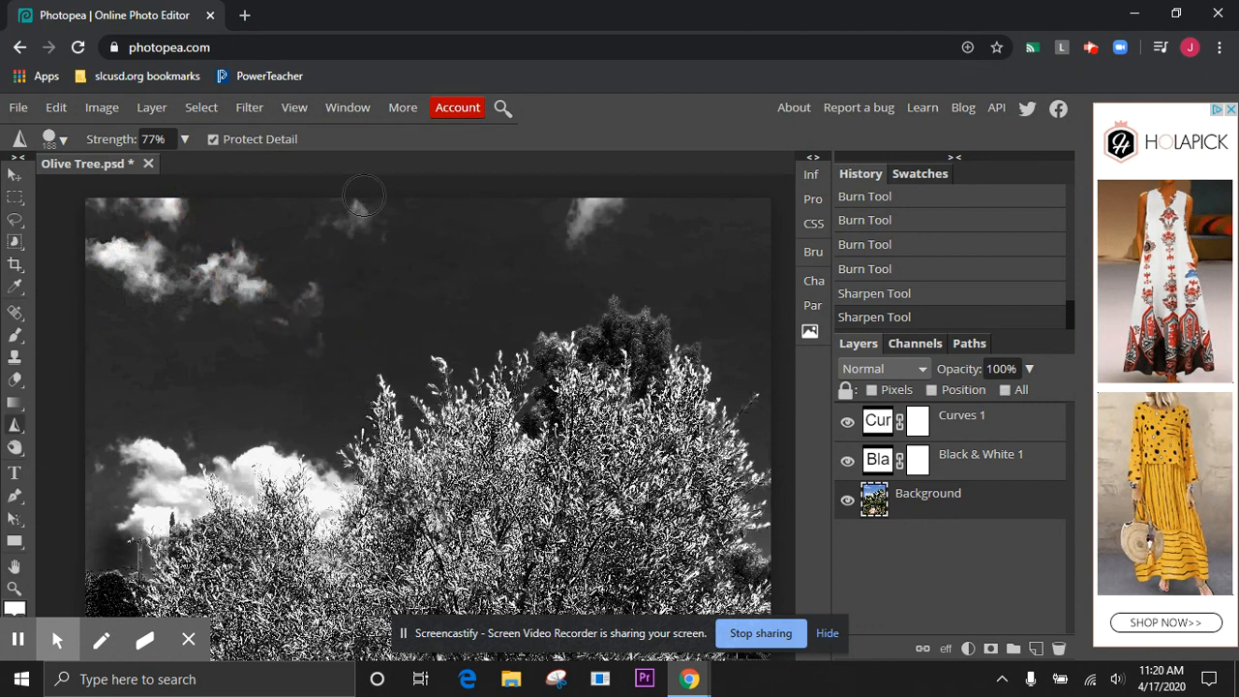
{"action": "mouse_move", "coordinate": [368, 201]}
{"action": "left_mouse_down"}
{"action": "mouse_move", "coordinate": [349, 228]}
{"action": "mouse_move", "coordinate": [473, 216]}
{"action": "mouse_move", "coordinate": [562, 236]}
{"action": "mouse_move", "coordinate": [559, 249]}
{"action": "mouse_move", "coordinate": [631, 223]}
{"action": "mouse_move", "coordinate": [637, 198]}
{"action": "mouse_move", "coordinate": [563, 244]}
{"action": "left_mouse_up"}
{"action": "mouse_move", "coordinate": [138, 482]}
{"action": "left_mouse_down"}
{"action": "mouse_move", "coordinate": [148, 439]}
{"action": "mouse_move", "coordinate": [166, 485]}
{"action": "mouse_move", "coordinate": [190, 499]}
{"action": "mouse_move", "coordinate": [260, 448]}
{"action": "mouse_move", "coordinate": [341, 495]}
{"action": "left_mouse_up"}
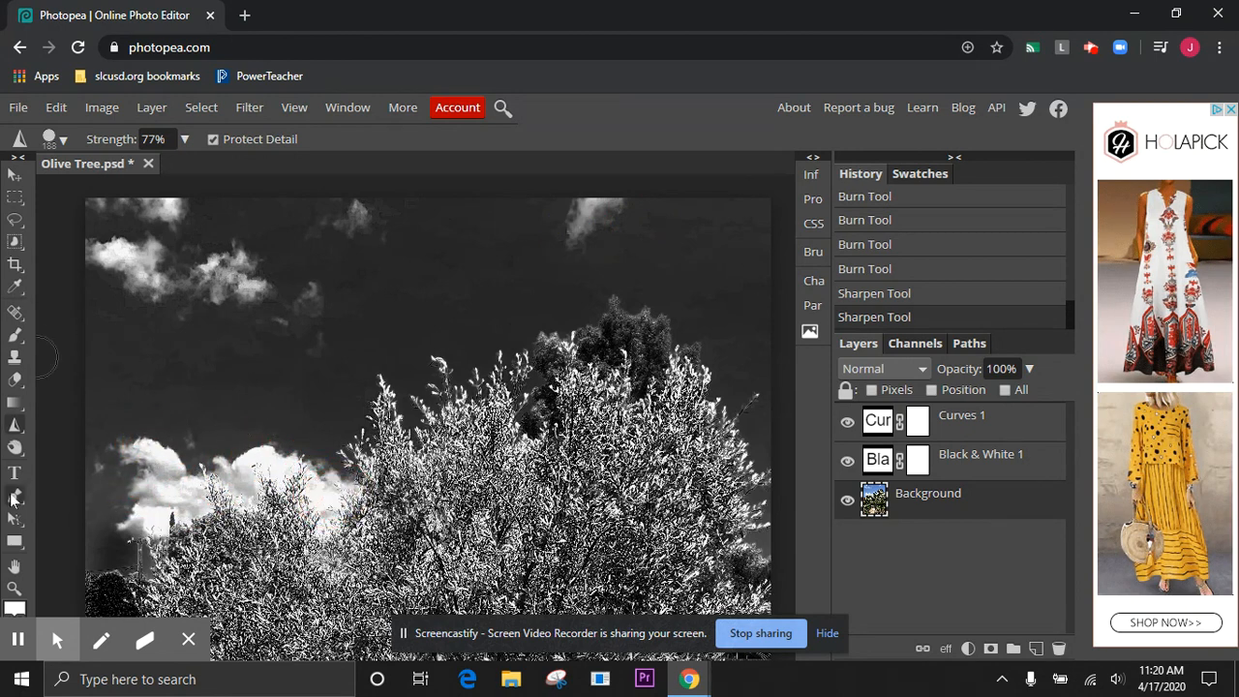
Switch to the Dodge Tool for working on the clouds
{"action": "left_click_drag", "start_coordinate": [17, 453], "coordinate": [102, 458]}
{"action": "mouse_move", "coordinate": [171, 280]}
{"action": "left_mouse_down"}
{"action": "mouse_move", "coordinate": [158, 290]}
{"action": "mouse_move", "coordinate": [132, 257]}
{"action": "left_mouse_up"}
{"action": "left_click_drag", "start_coordinate": [20, 453], "coordinate": [87, 448]}
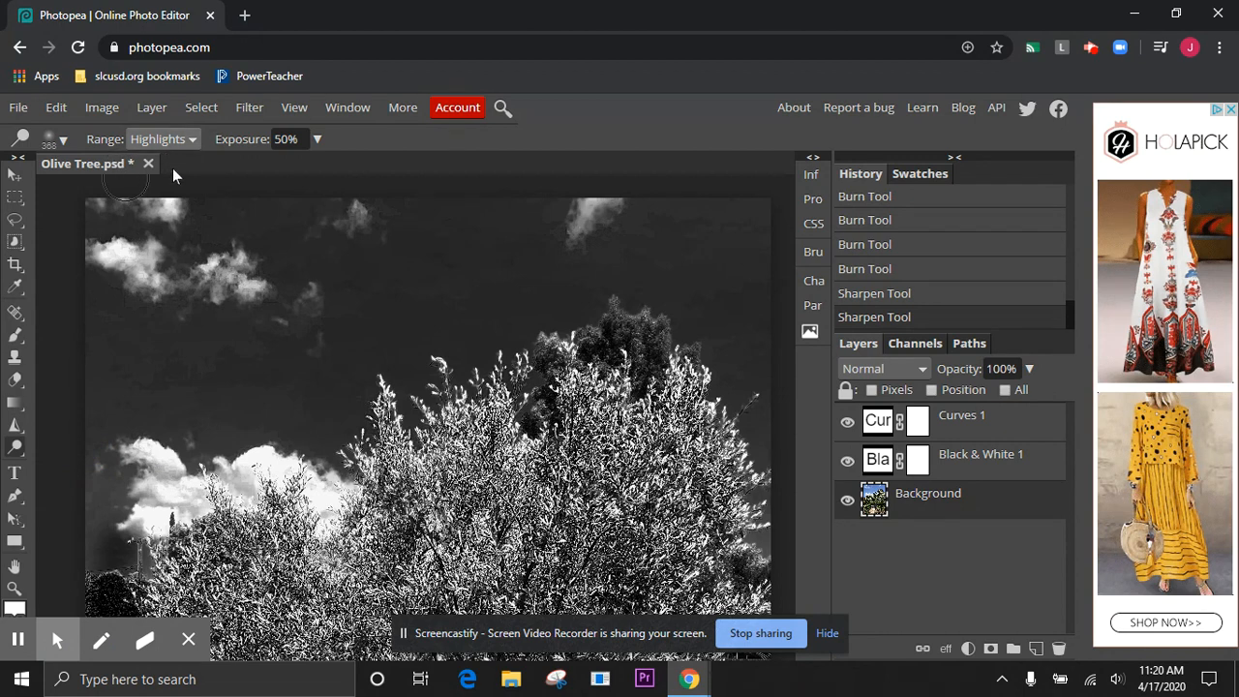
Try to lighten the clouds with the Dodge Tool in the Highlights range at 50% exposure
{"action": "mouse_move", "coordinate": [161, 257]}
{"action": "left_mouse_down"}
{"action": "mouse_move", "coordinate": [81, 254]}
{"action": "mouse_move", "coordinate": [143, 247]}
{"action": "mouse_move", "coordinate": [228, 208]}
{"action": "mouse_move", "coordinate": [218, 284]}
{"action": "mouse_move", "coordinate": [240, 319]}
{"action": "mouse_move", "coordinate": [327, 319]}
{"action": "mouse_move", "coordinate": [325, 255]}
{"action": "mouse_move", "coordinate": [367, 211]}
{"action": "mouse_move", "coordinate": [400, 198]}
{"action": "mouse_move", "coordinate": [455, 206]}
{"action": "left_mouse_up"}
{"action": "mouse_move", "coordinate": [617, 217]}
{"action": "left_mouse_down"}
{"action": "mouse_move", "coordinate": [580, 222]}
{"action": "mouse_move", "coordinate": [583, 234]}
{"action": "mouse_move", "coordinate": [614, 205]}
{"action": "left_mouse_up"}
{"action": "left_click", "coordinate": [581, 245]}
{"action": "mouse_move", "coordinate": [242, 491]}
{"action": "left_mouse_down"}
{"action": "mouse_move", "coordinate": [258, 471]}
{"action": "mouse_move", "coordinate": [326, 484]}
{"action": "mouse_move", "coordinate": [369, 513]}
{"action": "left_mouse_up"}
{"action": "mouse_move", "coordinate": [171, 475]}
{"action": "left_mouse_down"}
{"action": "mouse_move", "coordinate": [168, 484]}
{"action": "mouse_move", "coordinate": [152, 456]}
{"action": "mouse_move", "coordinate": [154, 490]}
{"action": "left_mouse_up"}
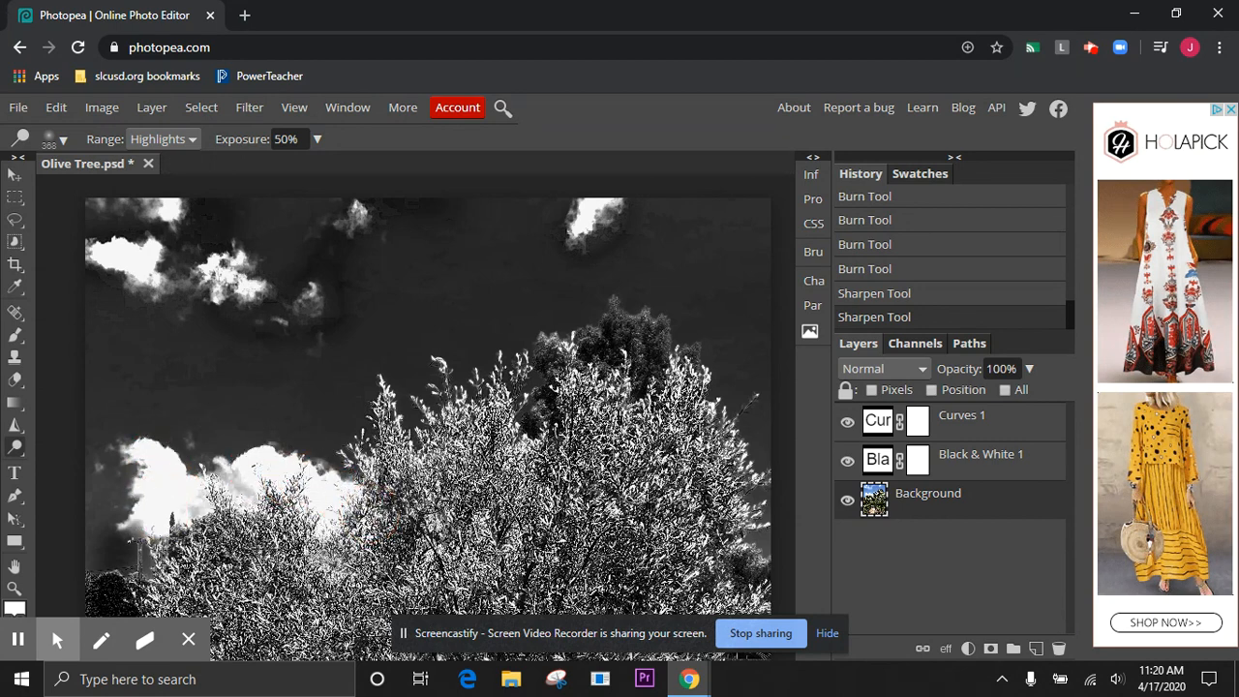
Undo all the Highlights dodge strokes made on the clouds
{"action": "key", "text": "ctrl+z"}
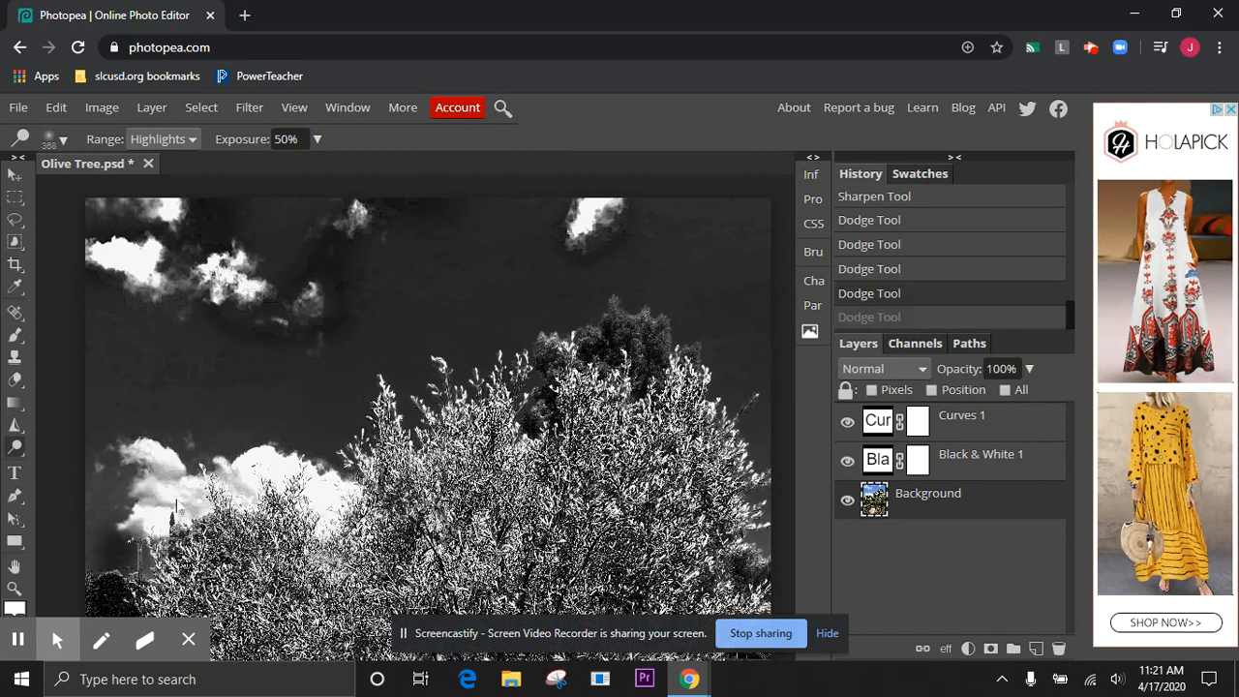
{"action": "key", "text": "ctrl+z"}
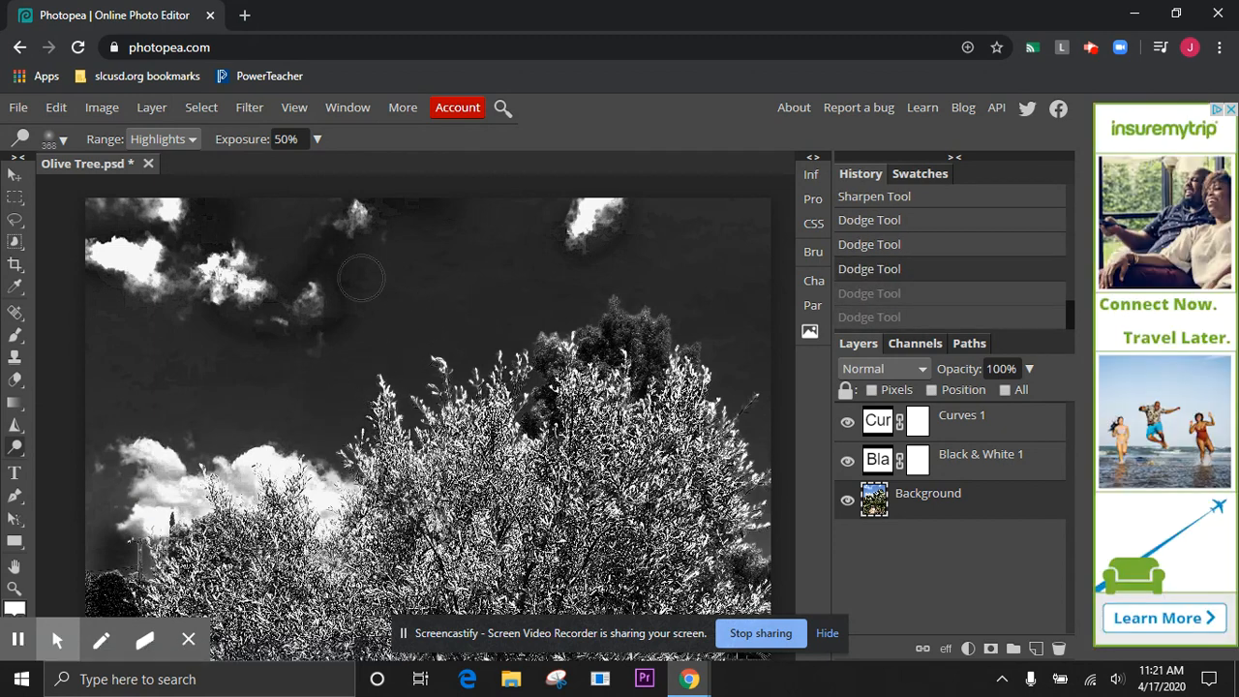
{"action": "key", "text": "ctrl+z"}
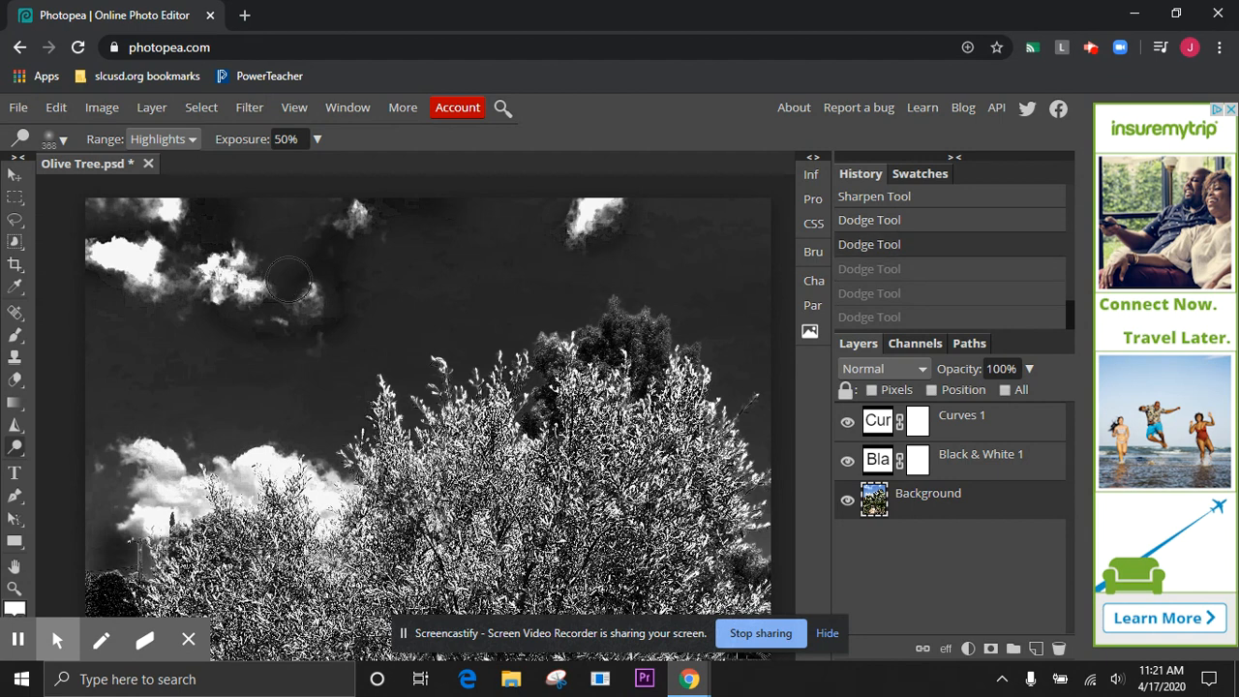
{"action": "key", "text": "ctrl+z"}
{"action": "key", "text": "ctrl+z"}
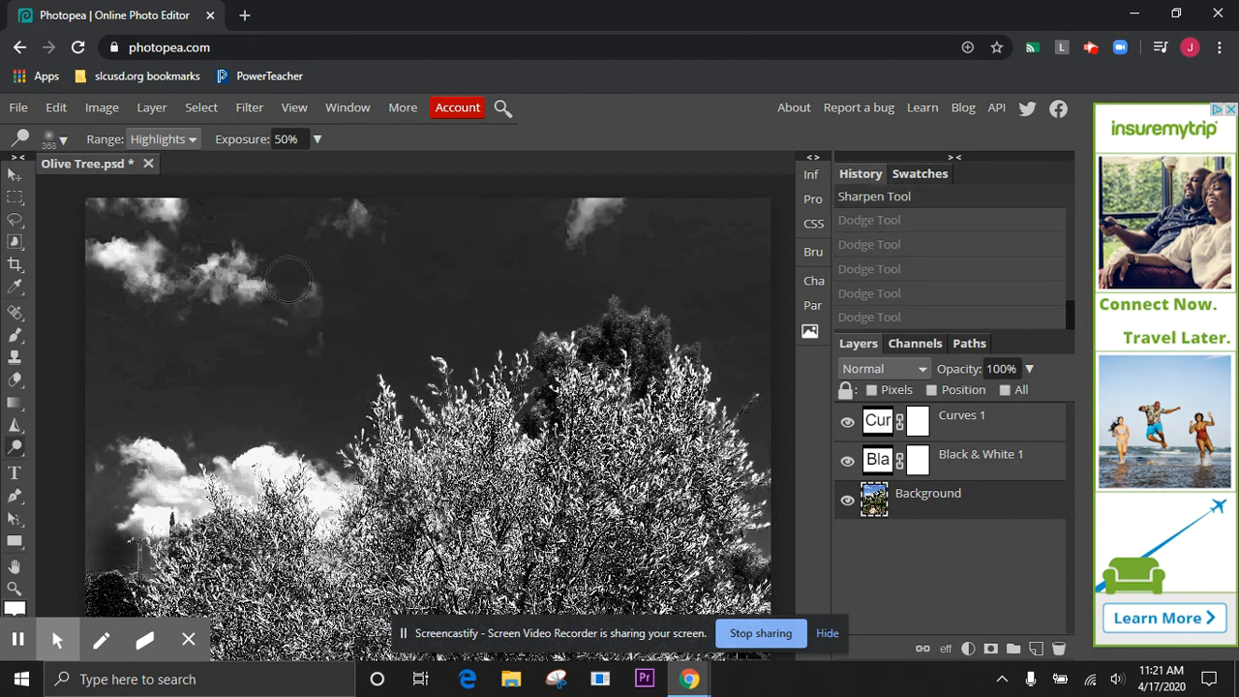
Set the Dodge range to Midtones and lighten the small upper clouds and the large cloud behind the tree
{"action": "left_click", "coordinate": [179, 138]}
{"action": "left_click", "coordinate": [166, 196]}
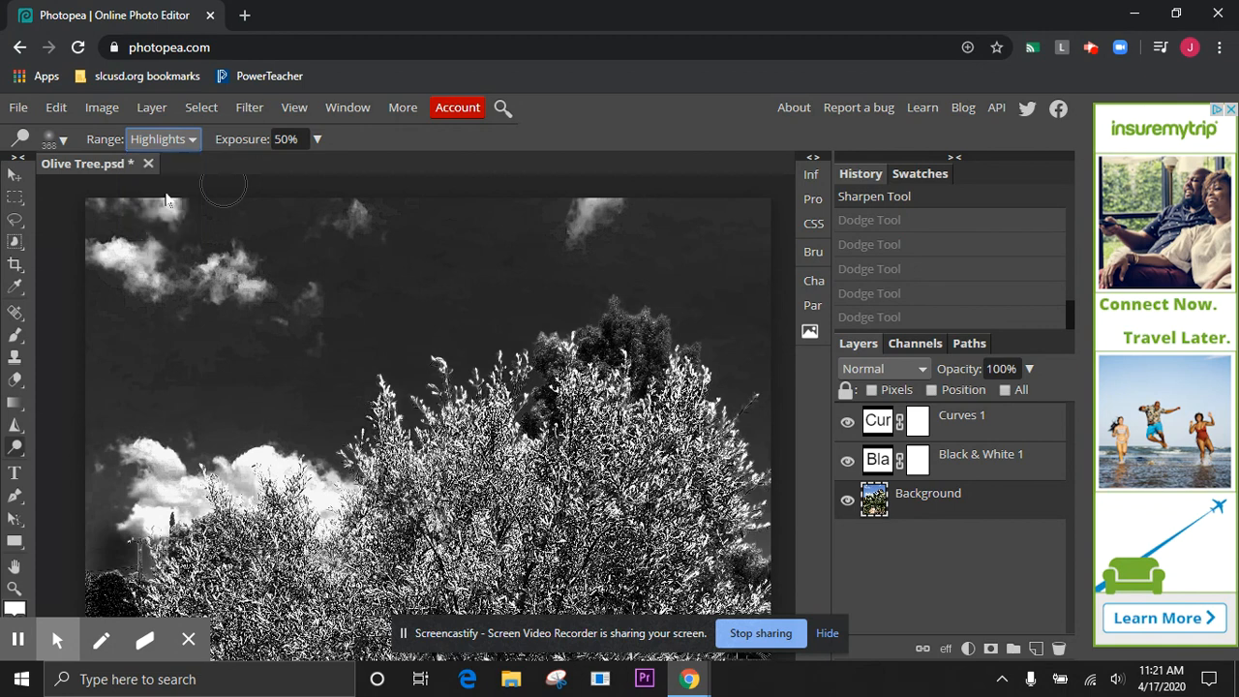
{"action": "left_click_drag", "start_coordinate": [137, 270], "coordinate": [107, 253]}
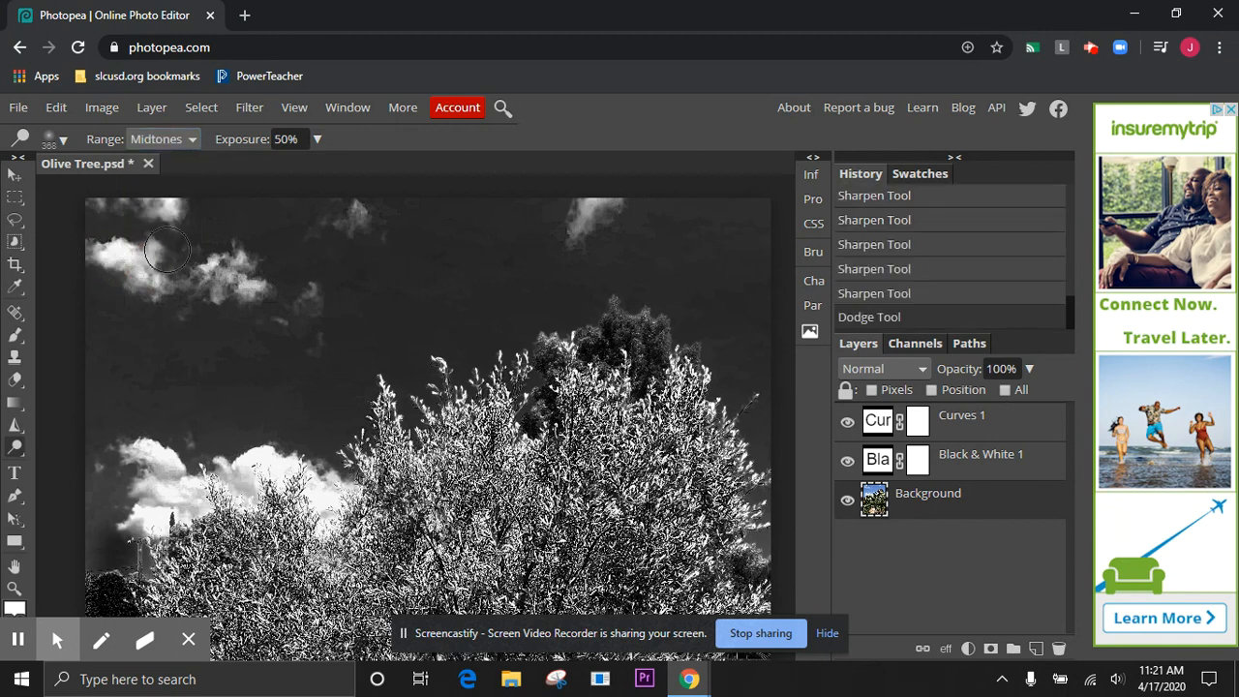
{"action": "mouse_move", "coordinate": [195, 278]}
{"action": "left_mouse_down"}
{"action": "mouse_move", "coordinate": [247, 280]}
{"action": "mouse_move", "coordinate": [302, 306]}
{"action": "mouse_move", "coordinate": [367, 210]}
{"action": "left_mouse_up"}
{"action": "mouse_move", "coordinate": [573, 240]}
{"action": "left_mouse_down"}
{"action": "mouse_move", "coordinate": [615, 198]}
{"action": "mouse_move", "coordinate": [643, 201]}
{"action": "left_mouse_up"}
{"action": "mouse_move", "coordinate": [120, 496]}
{"action": "left_mouse_down"}
{"action": "mouse_move", "coordinate": [140, 473]}
{"action": "mouse_move", "coordinate": [198, 491]}
{"action": "mouse_move", "coordinate": [315, 497]}
{"action": "left_mouse_up"}
{"action": "scroll", "coordinate": [314, 497], "scroll_direction": "down", "scroll_amount": 5}
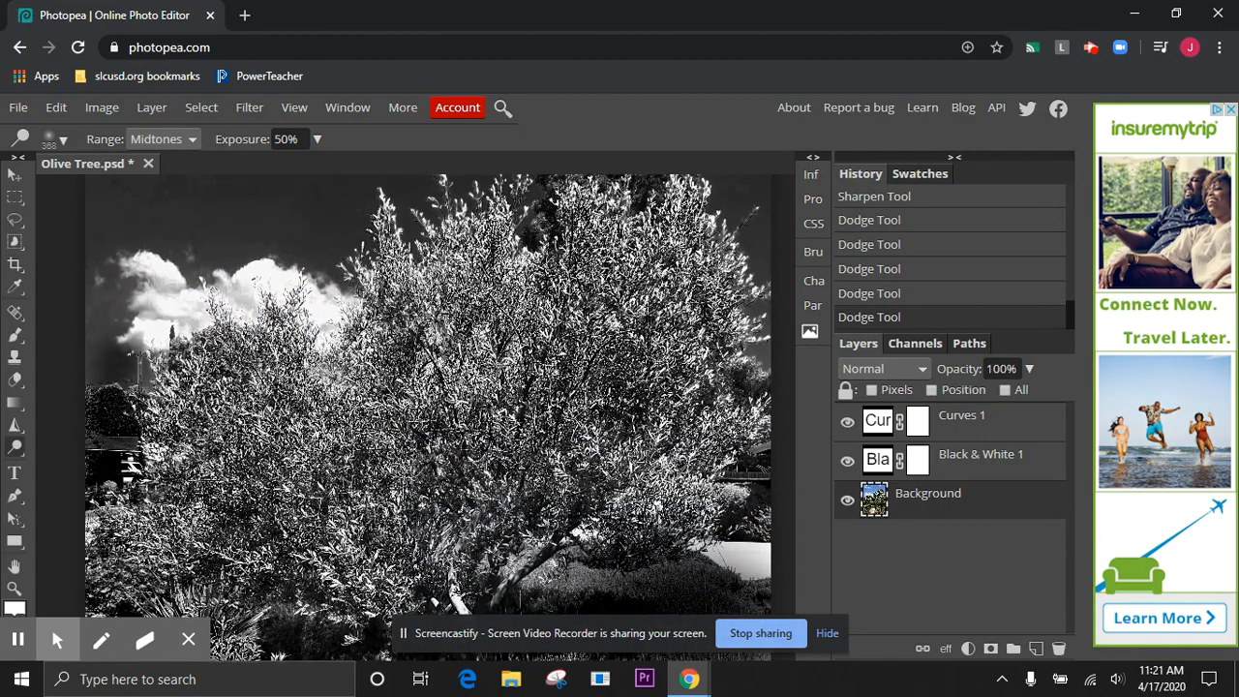
{"action": "scroll", "coordinate": [314, 500], "scroll_direction": "up", "scroll_amount": 5}
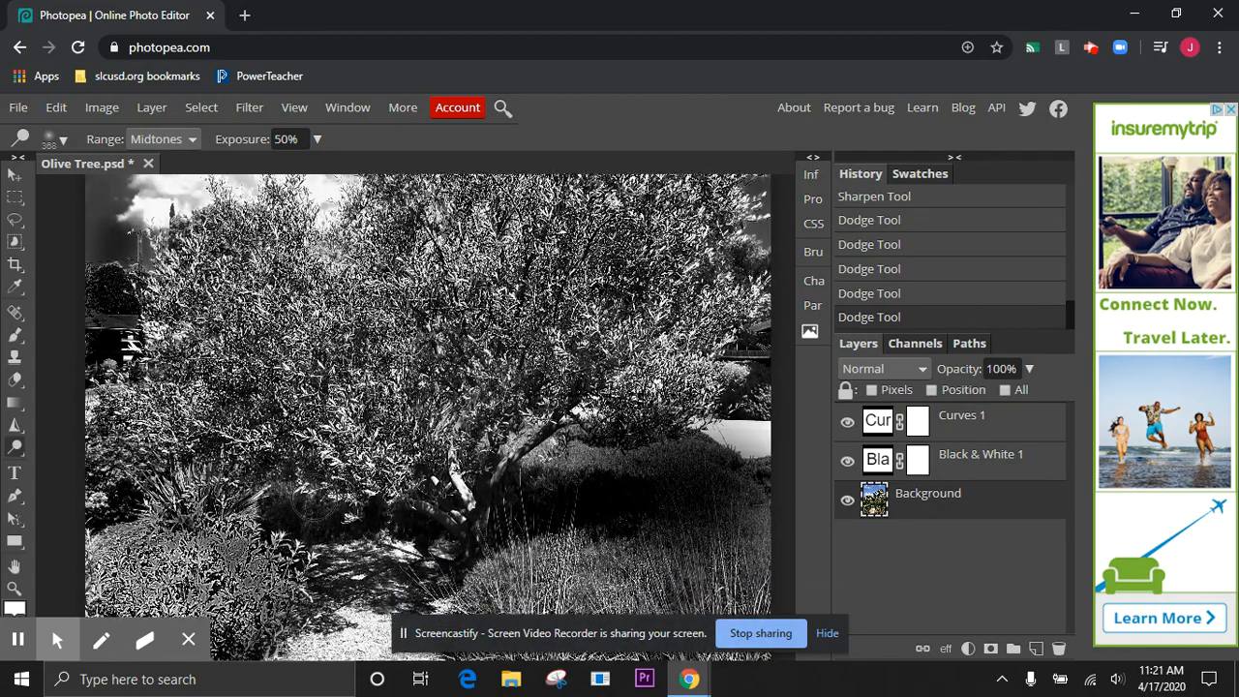
{"action": "scroll", "coordinate": [314, 500], "scroll_direction": "up", "scroll_amount": 3}
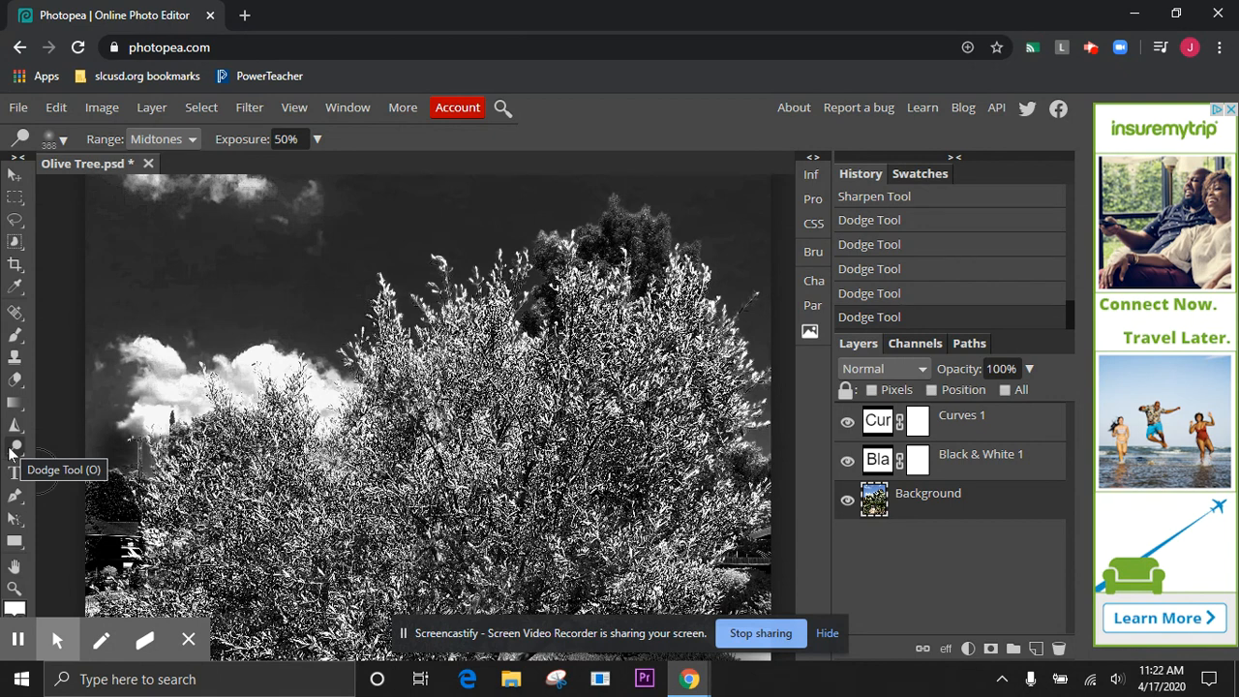
Switch to the Sharpen Tool and save the edited olive tree document as a PSD file
{"action": "left_click", "coordinate": [15, 426]}
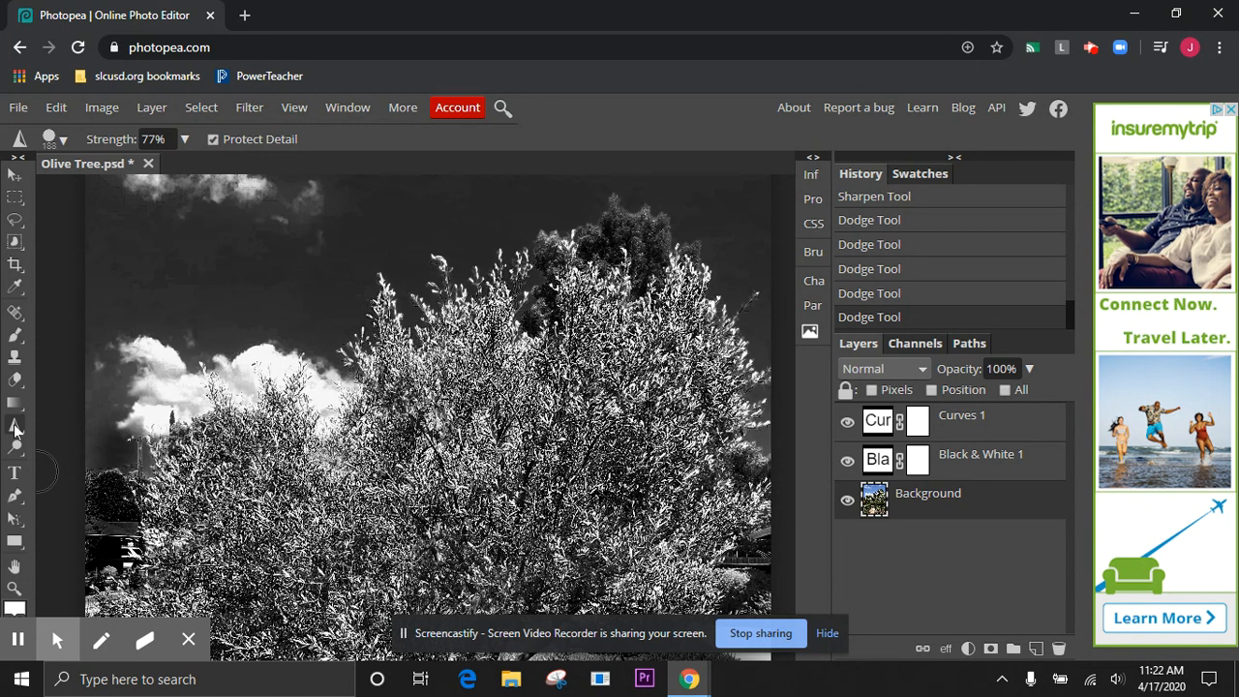
{"action": "left_click", "coordinate": [18, 107]}
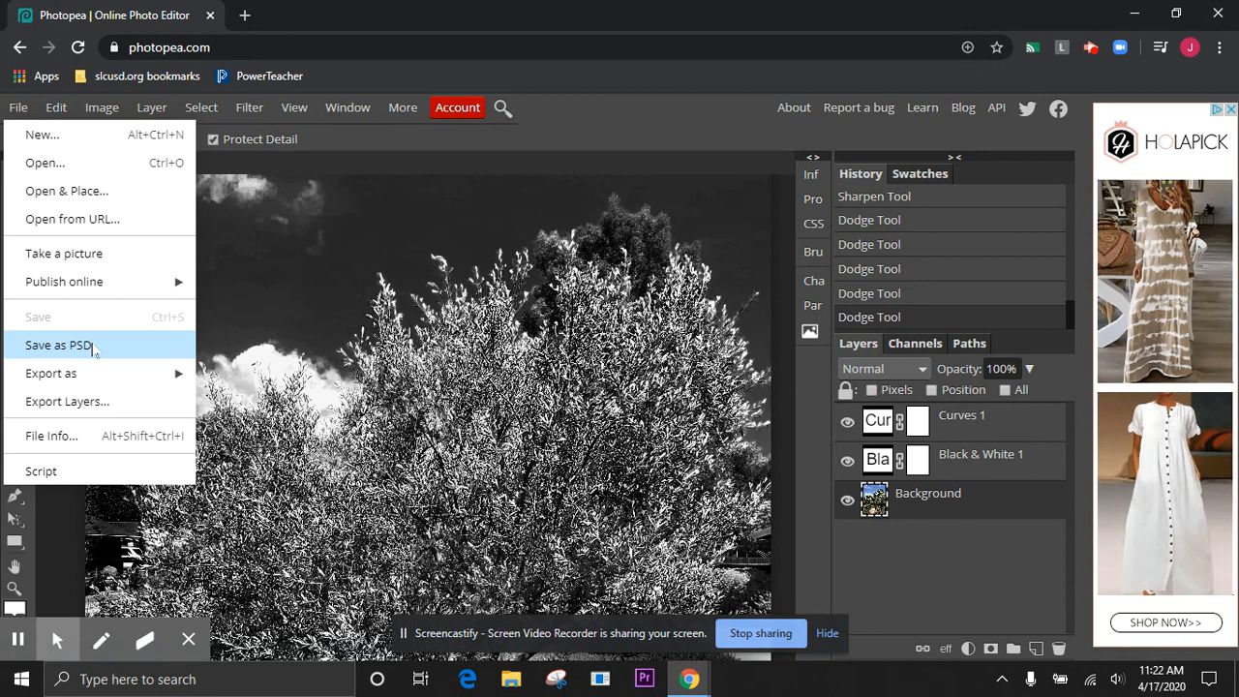
{"action": "left_click", "coordinate": [92, 347]}
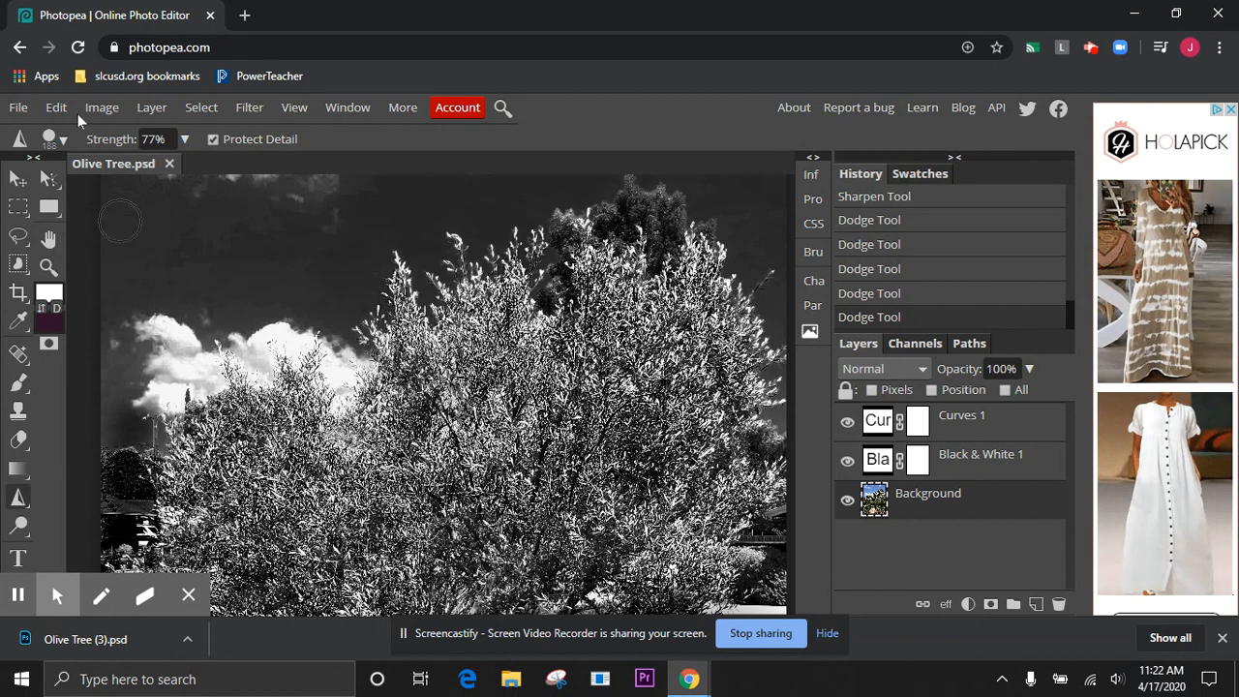
Set up a JPG export of the olive tree image with the quality at 98%
{"action": "left_click", "coordinate": [24, 109]}
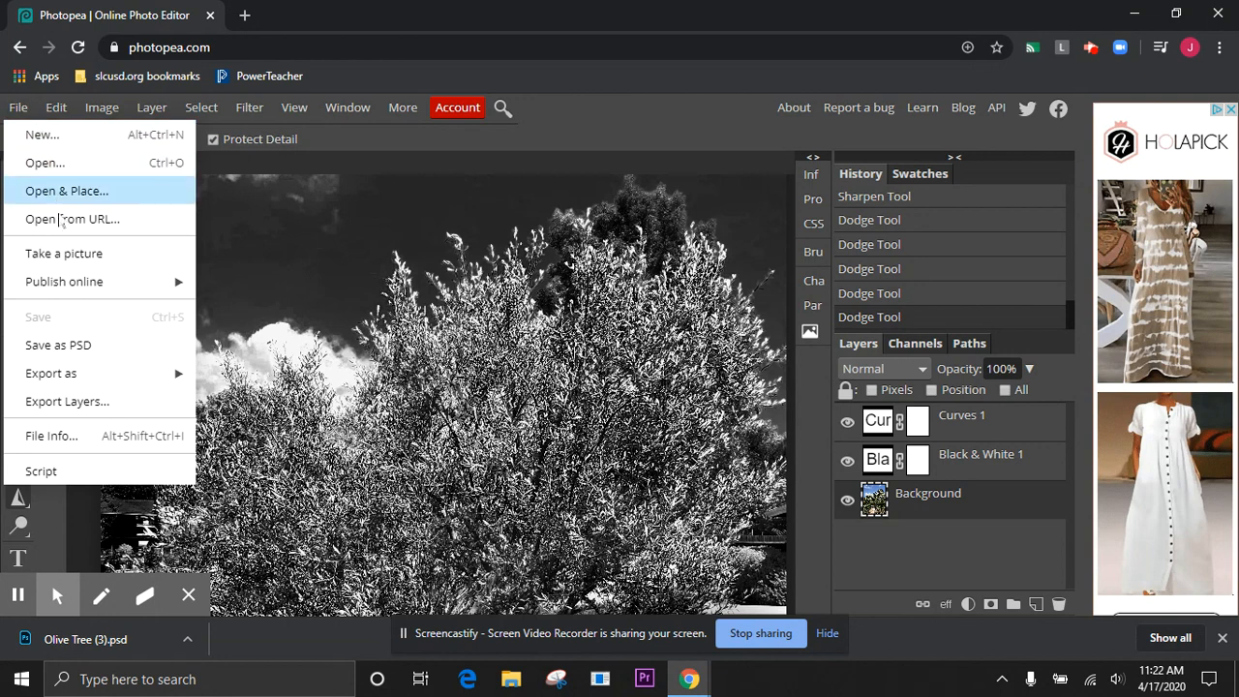
{"action": "mouse_move", "coordinate": [79, 377]}
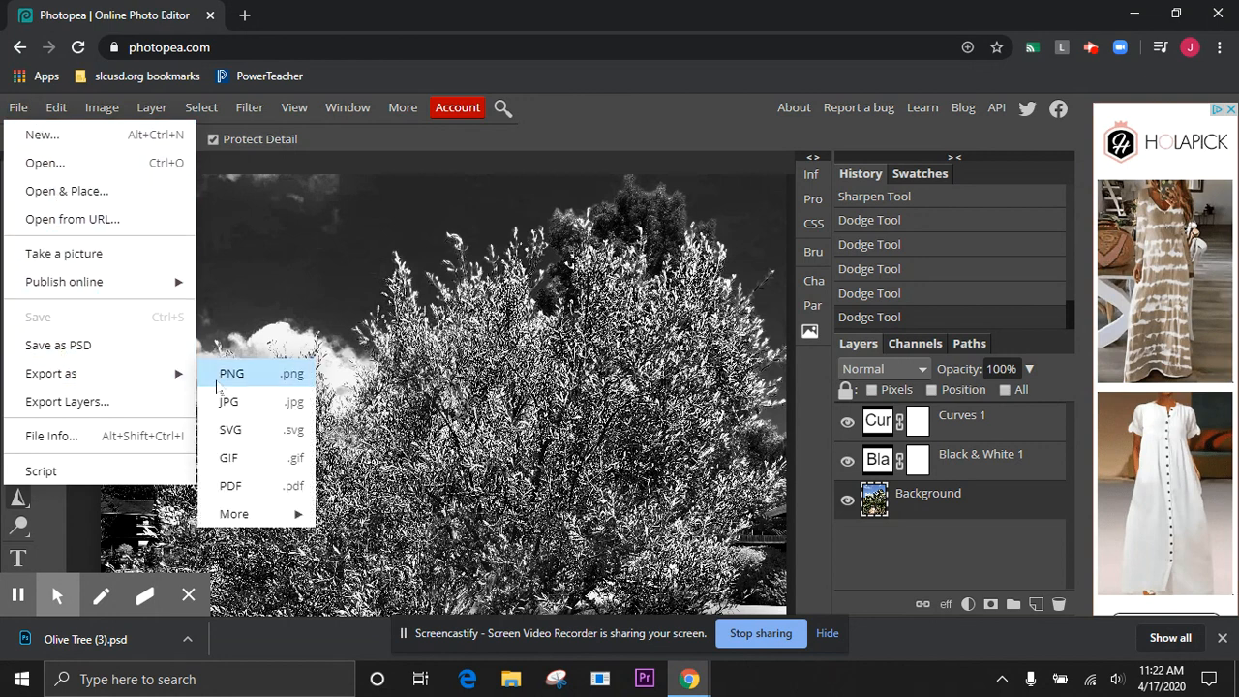
{"action": "left_click", "coordinate": [250, 405]}
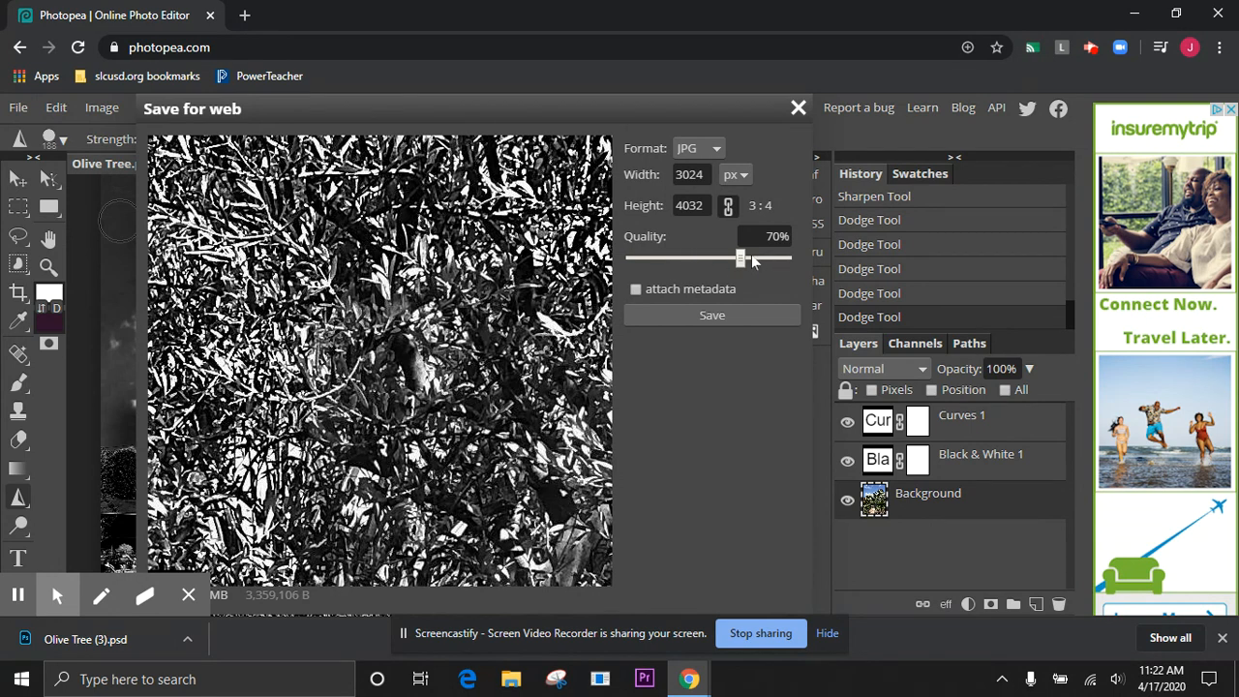
{"action": "left_click_drag", "start_coordinate": [741, 258], "coordinate": [785, 257]}
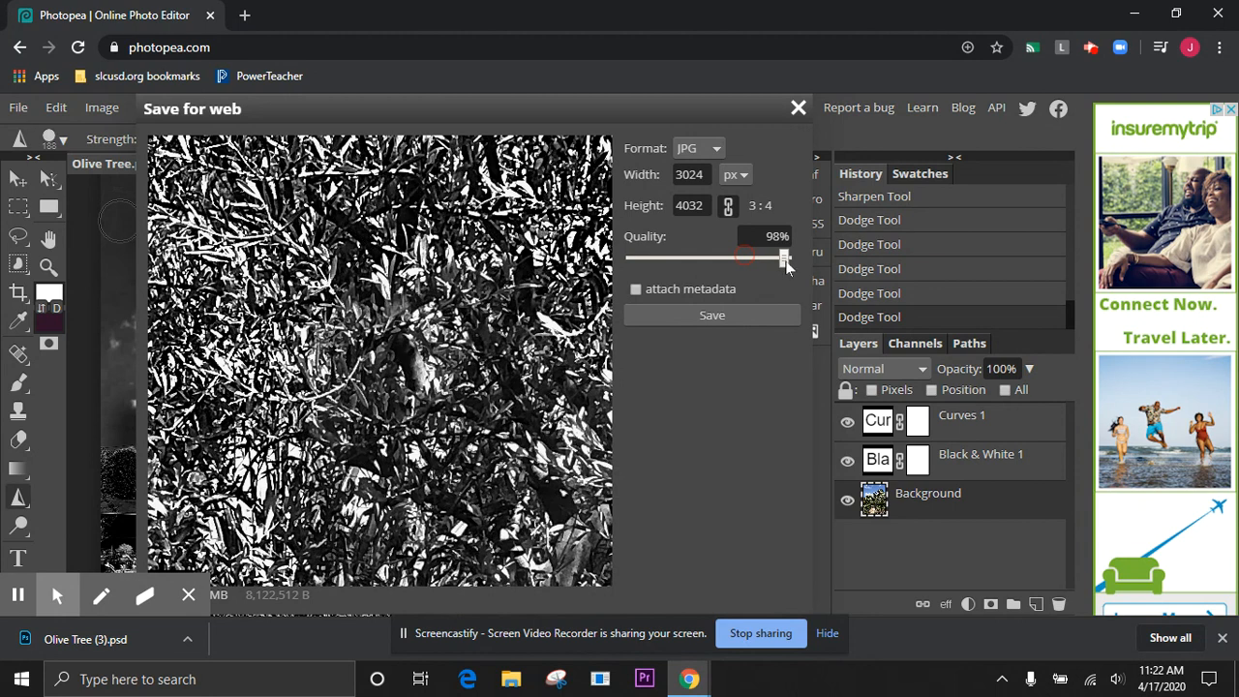